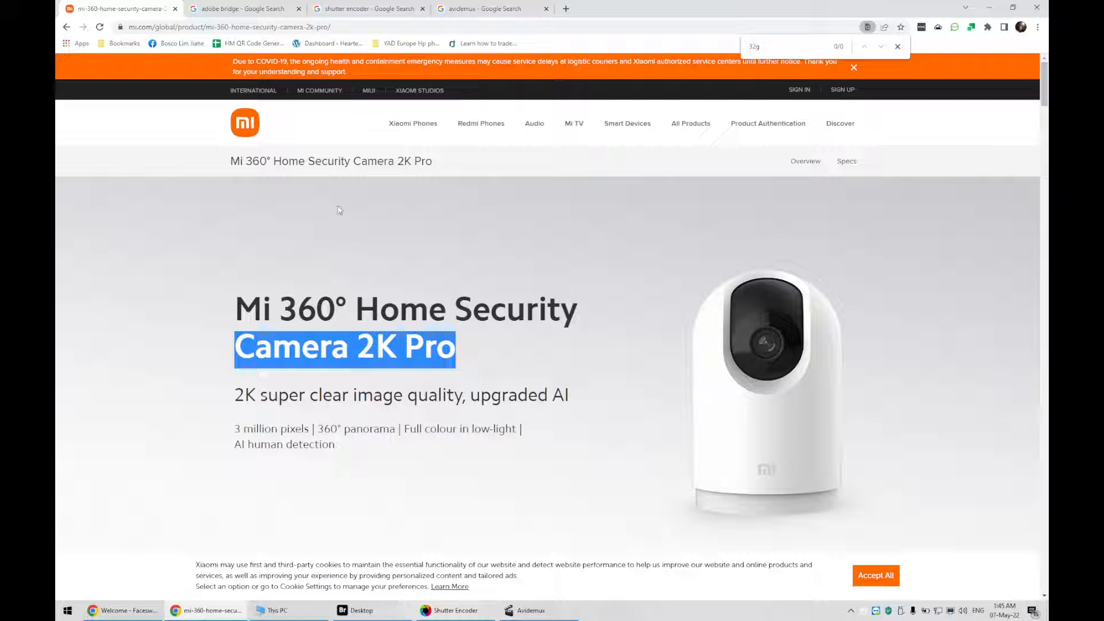
Review the open search result tabs for Adobe Bridge, Shutter Encoder and Avidemux
{"action": "left_click", "coordinate": [258, 12]}
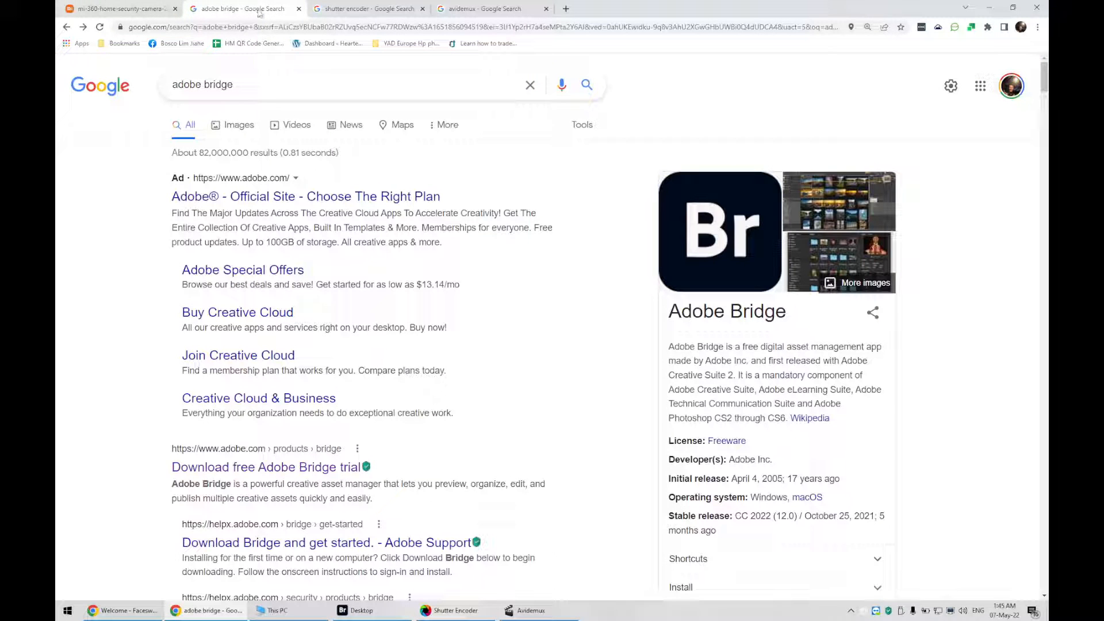
{"action": "triple_click", "coordinate": [246, 84]}
{"action": "left_click", "coordinate": [357, 10]}
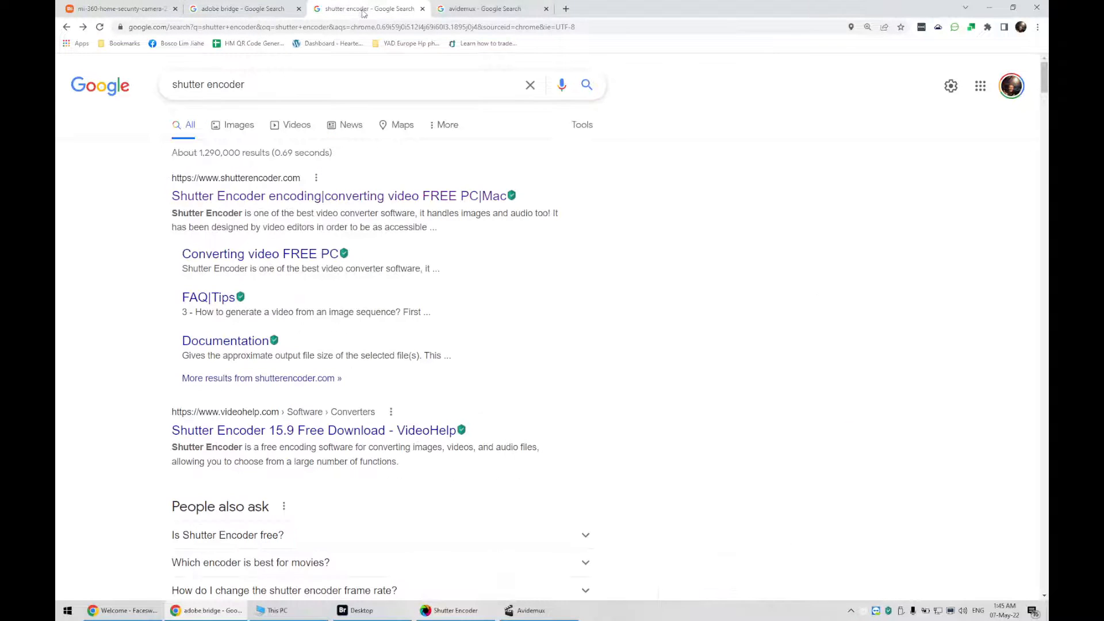
{"action": "left_click", "coordinate": [251, 88]}
{"action": "left_click", "coordinate": [490, 11]}
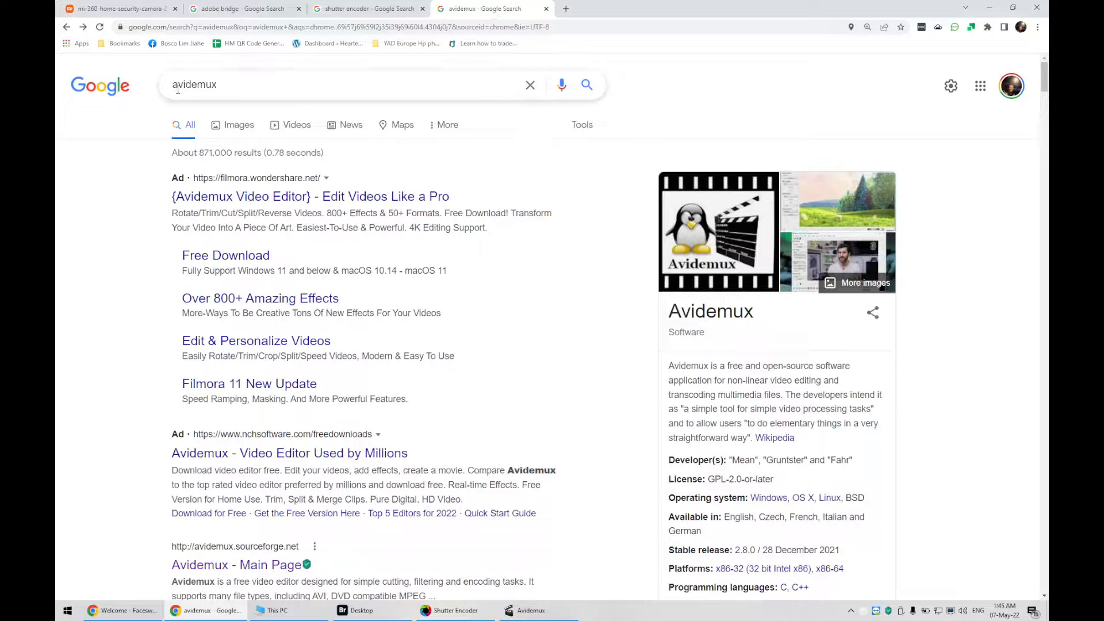
{"action": "triple_click", "coordinate": [173, 91]}
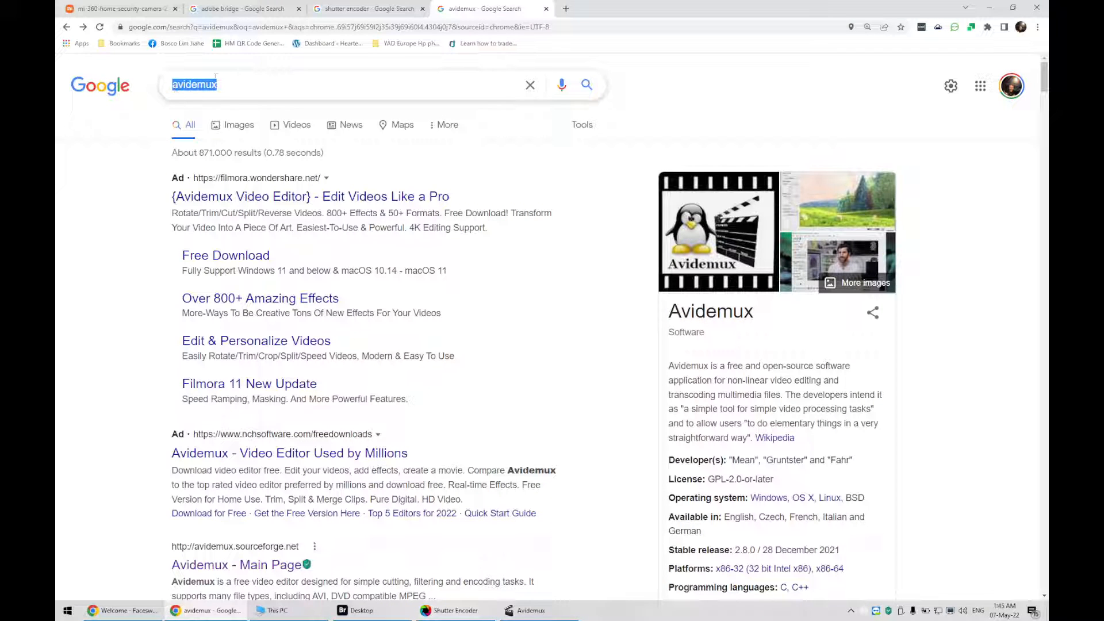
Start the free Adobe Bridge download from Adobe's site via the Creative Cloud installer
{"action": "left_click", "coordinate": [264, 11]}
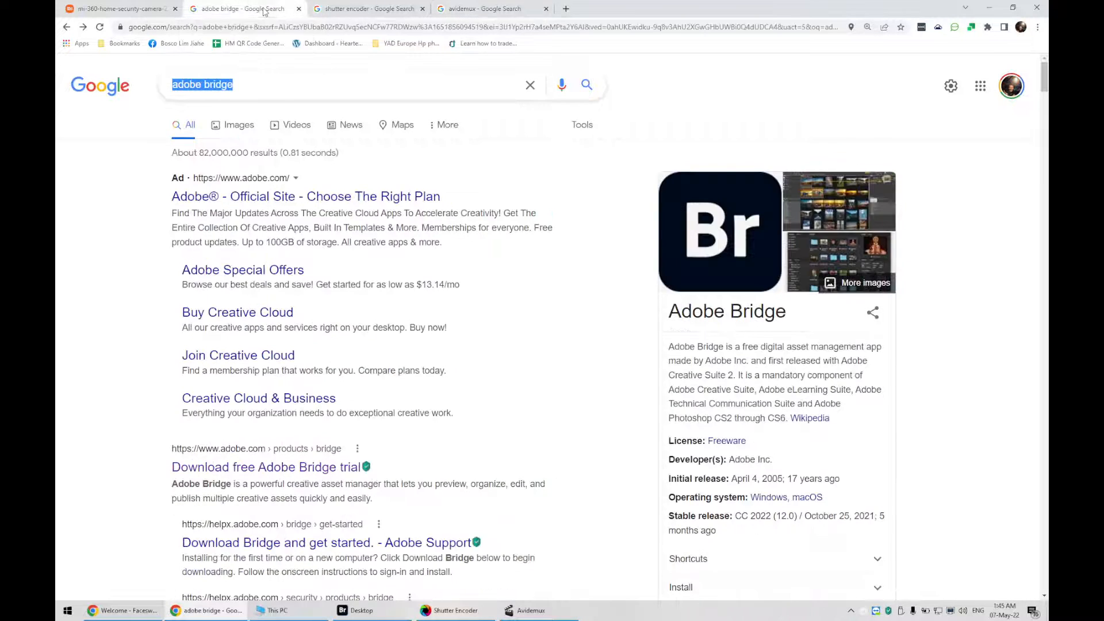
{"action": "left_click", "coordinate": [256, 469]}
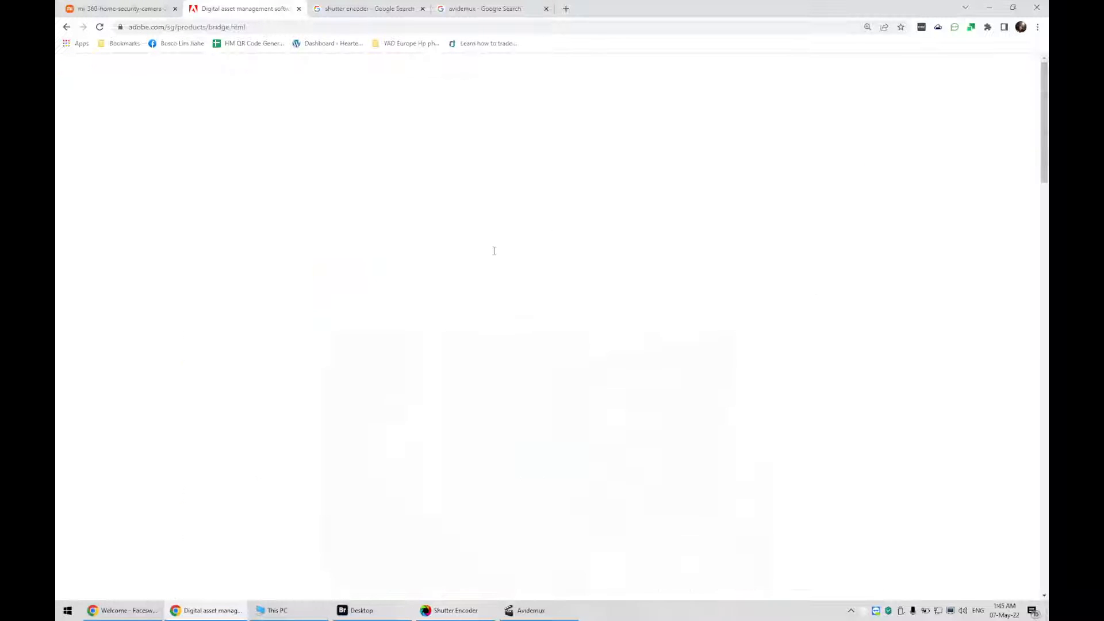
{"action": "left_click", "coordinate": [627, 119]}
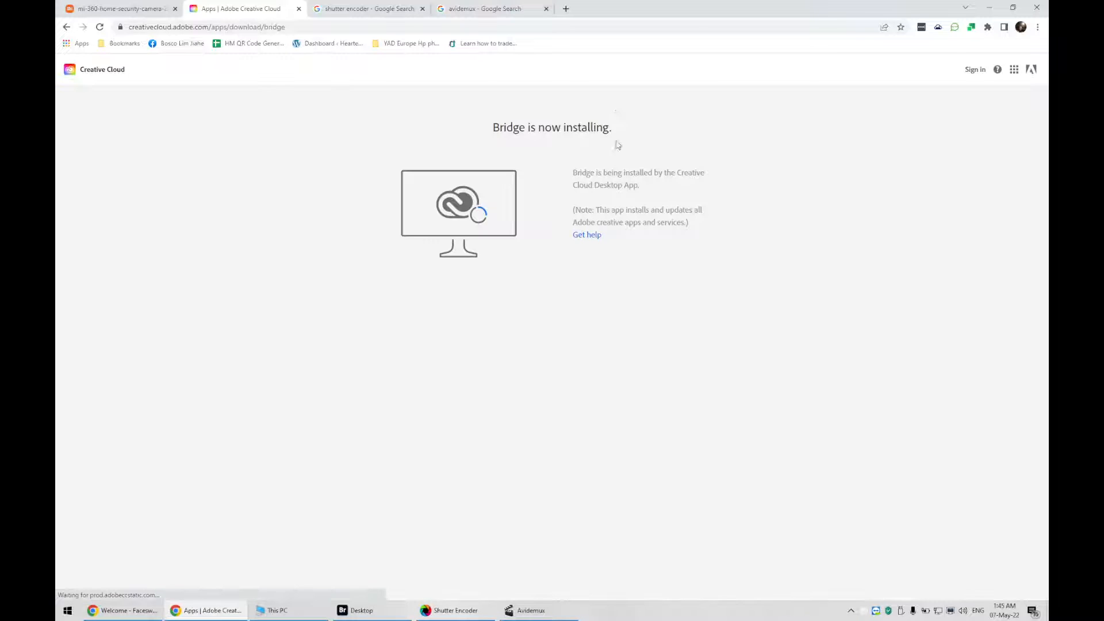
{"action": "left_click", "coordinate": [670, 115]}
Download the Shutter Encoder 64-bits install version for Windows from its official site
{"action": "left_click", "coordinate": [354, 8]}
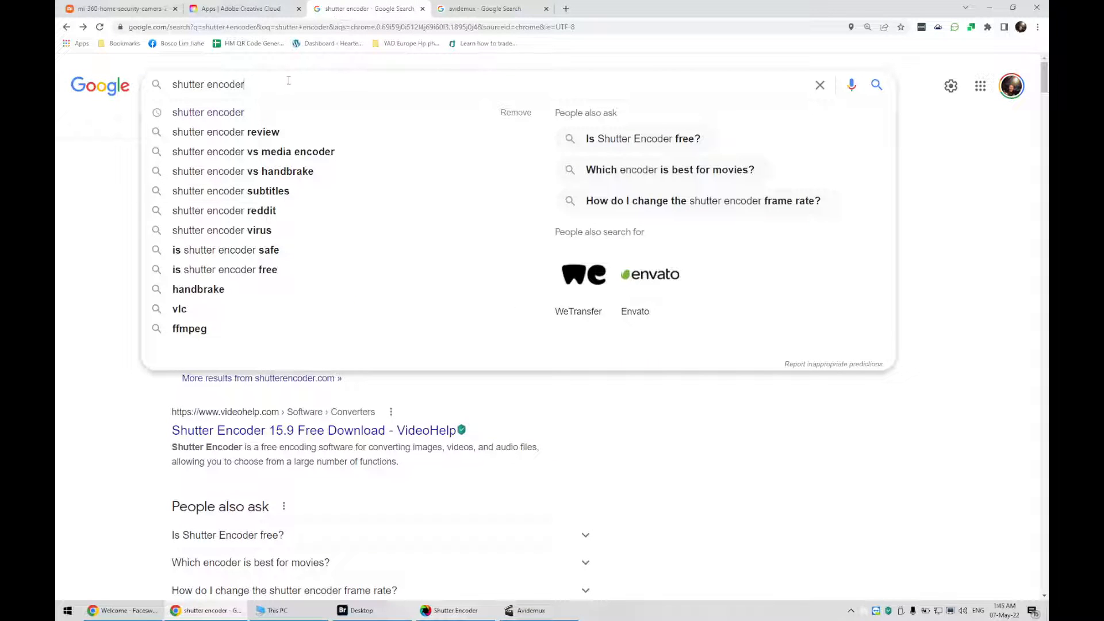
{"action": "left_click_drag", "start_coordinate": [288, 81], "coordinate": [131, 89]}
{"action": "left_click", "coordinate": [65, 379]}
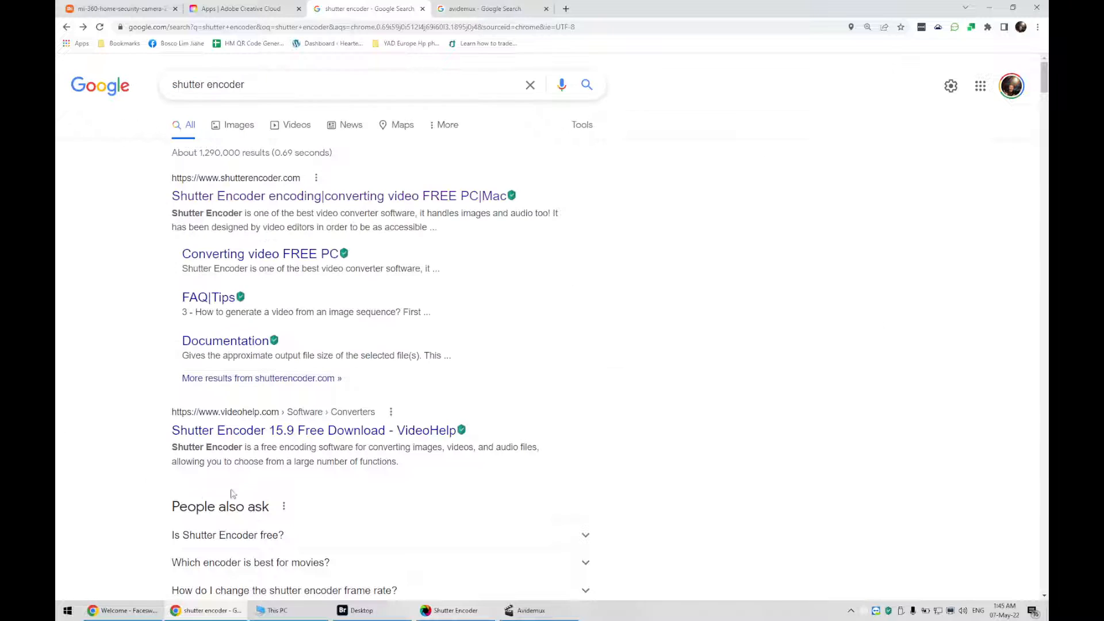
{"action": "left_click", "coordinate": [238, 197]}
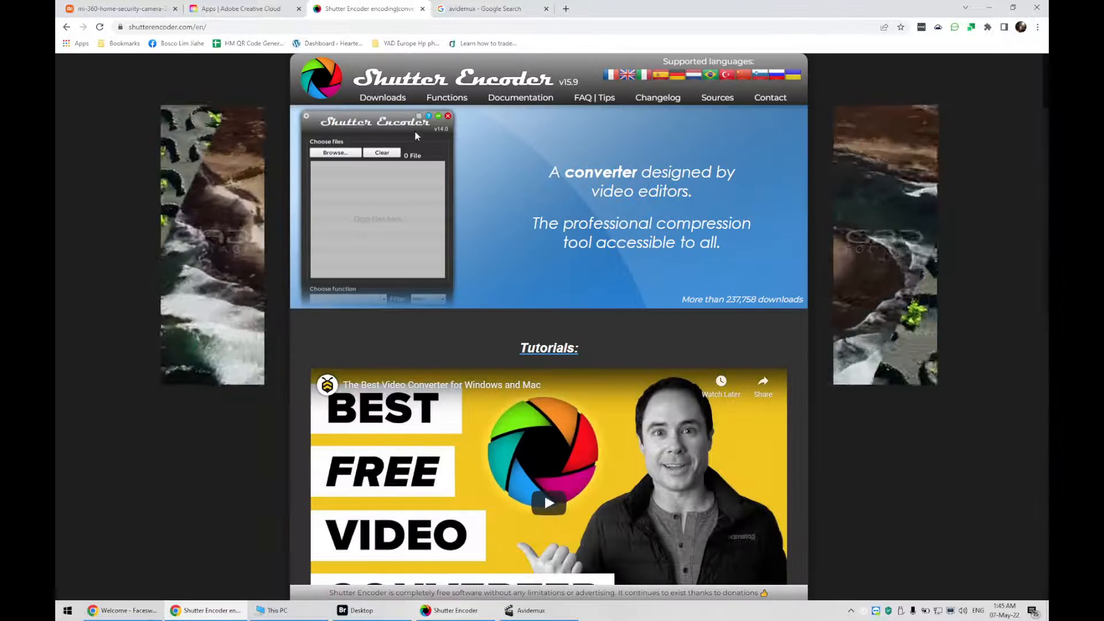
{"action": "left_click", "coordinate": [382, 97]}
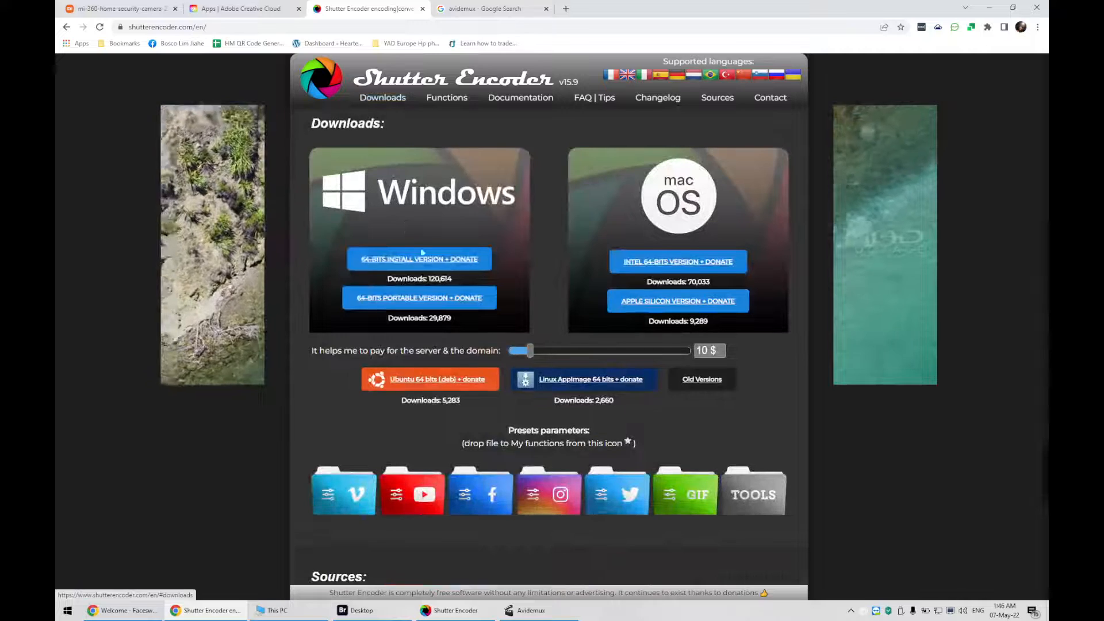
{"action": "left_click", "coordinate": [433, 259]}
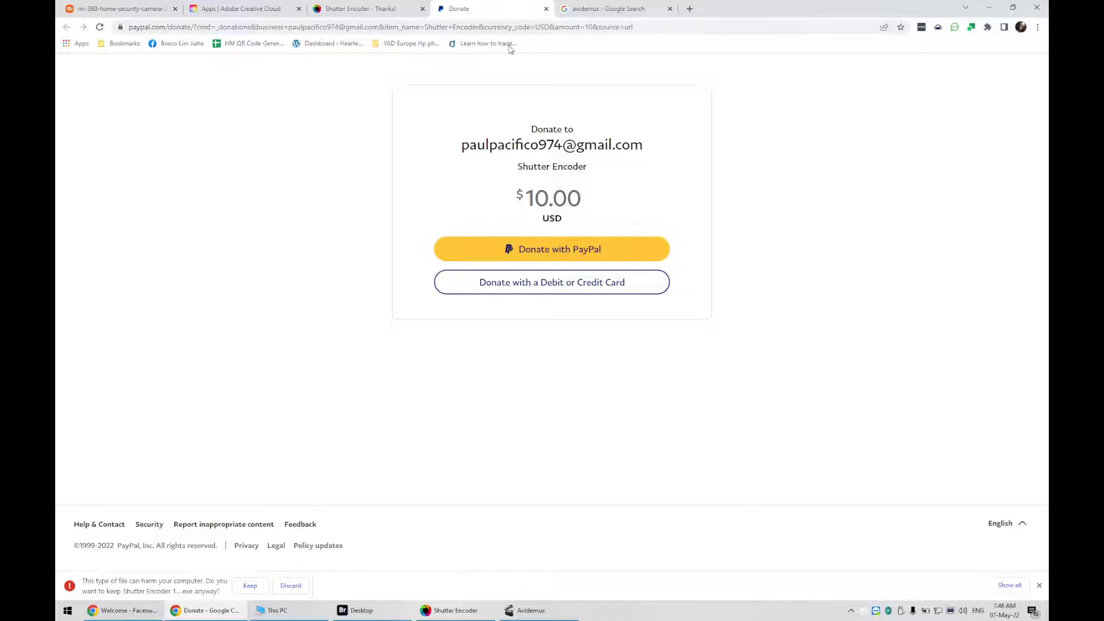
Open the Avidemux files page on SourceForge through the Avidemux main page's downloads mirror
{"action": "left_click", "coordinate": [583, 10]}
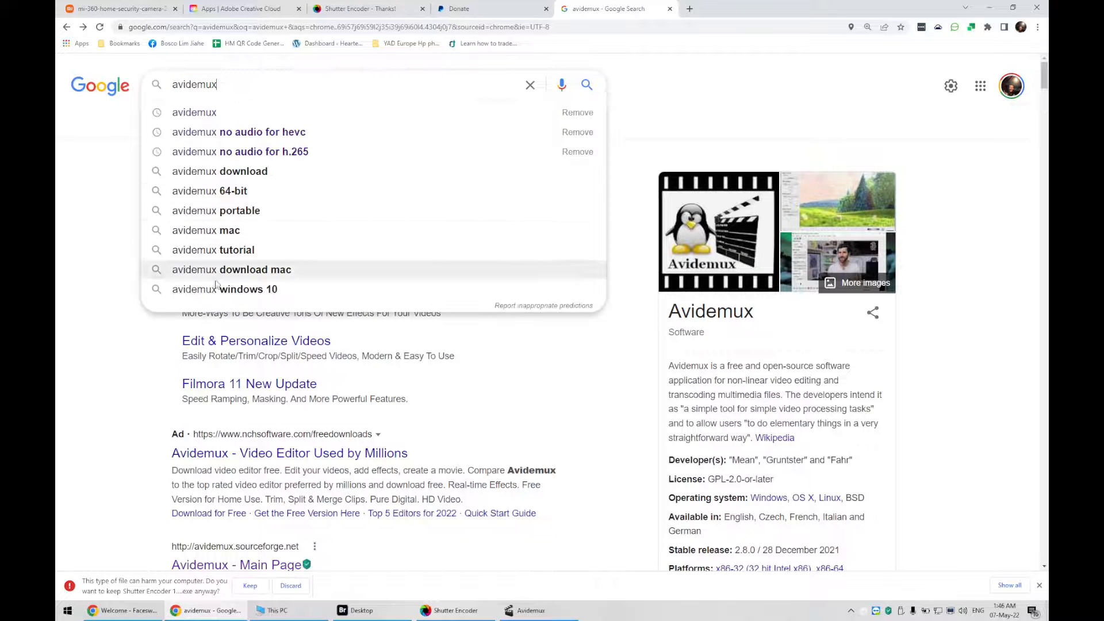
{"action": "scroll", "coordinate": [237, 470], "scroll_direction": "down", "scroll_amount": 2}
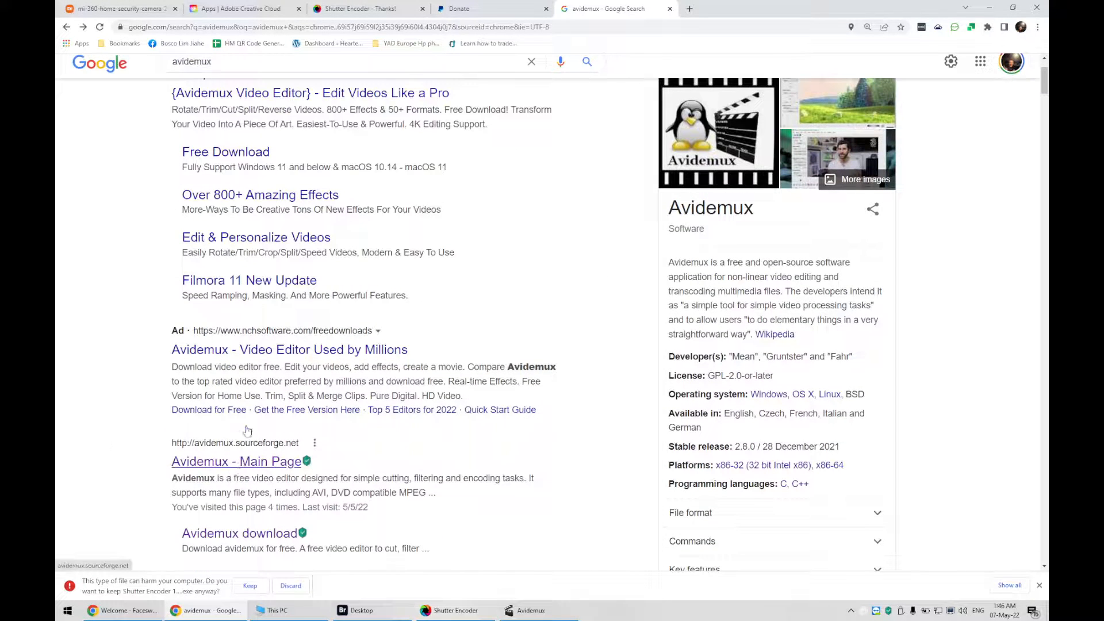
{"action": "left_click", "coordinate": [238, 470]}
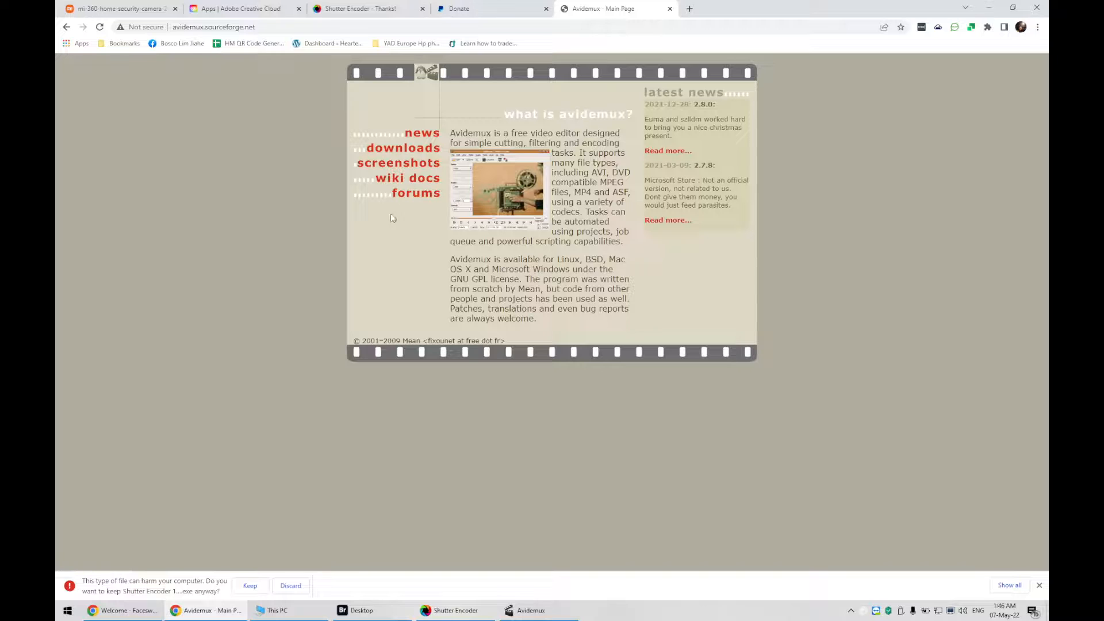
{"action": "left_click", "coordinate": [412, 150]}
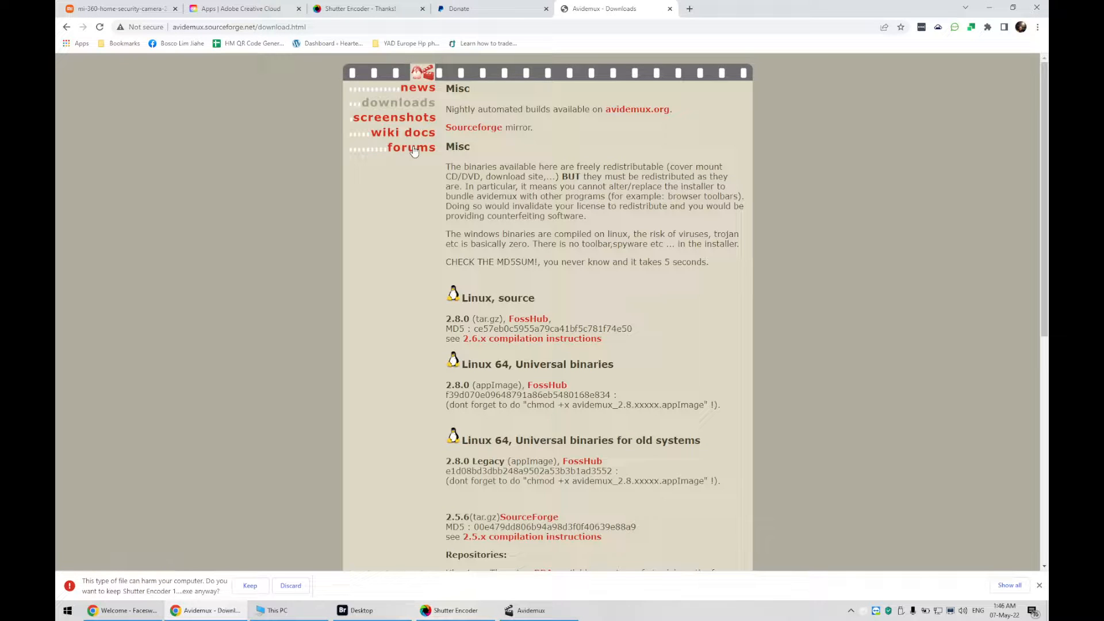
{"action": "left_click", "coordinate": [467, 129]}
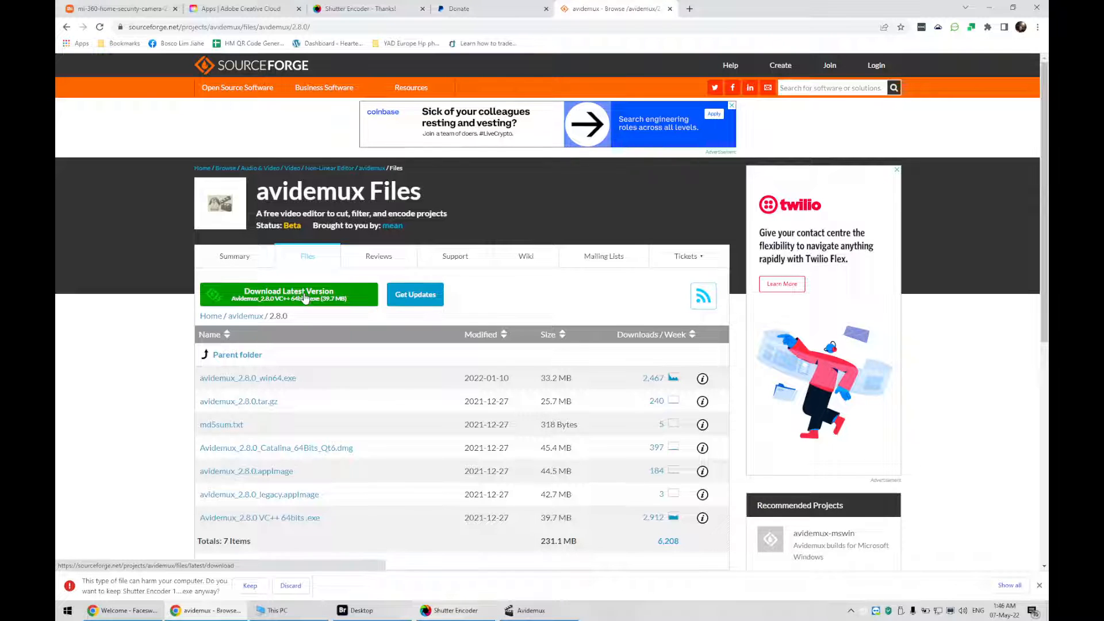
Open the MIJIA_RECORD_VIDEO folder on the USB Drive in File Explorer
{"action": "left_click", "coordinate": [305, 615]}
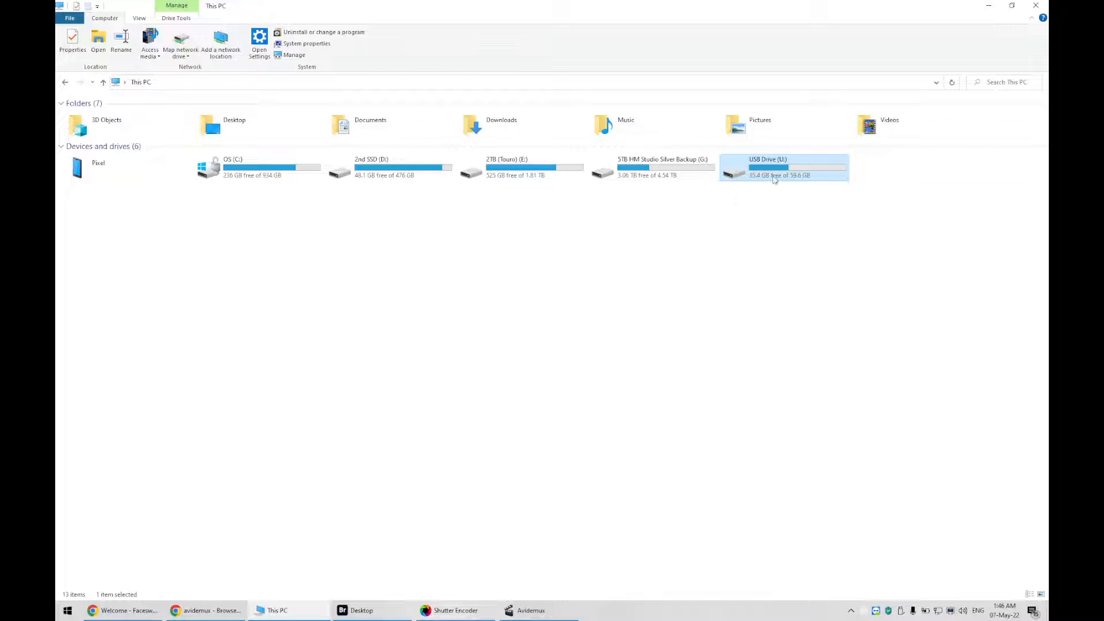
{"action": "key", "text": "F2"}
{"action": "key", "text": "Return"}
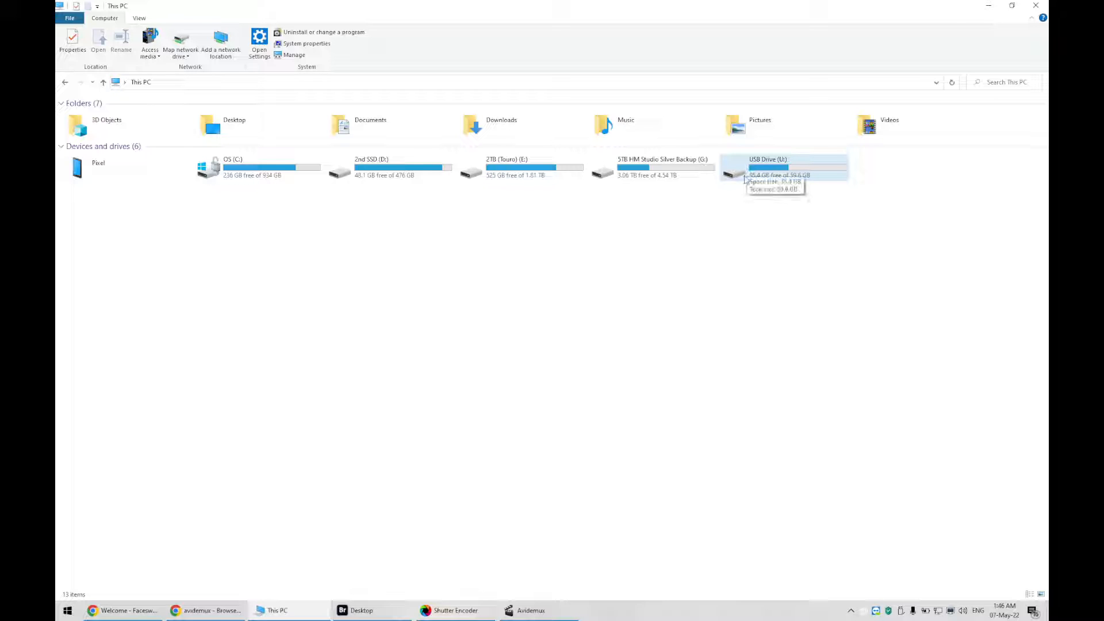
{"action": "double_click", "coordinate": [743, 175]}
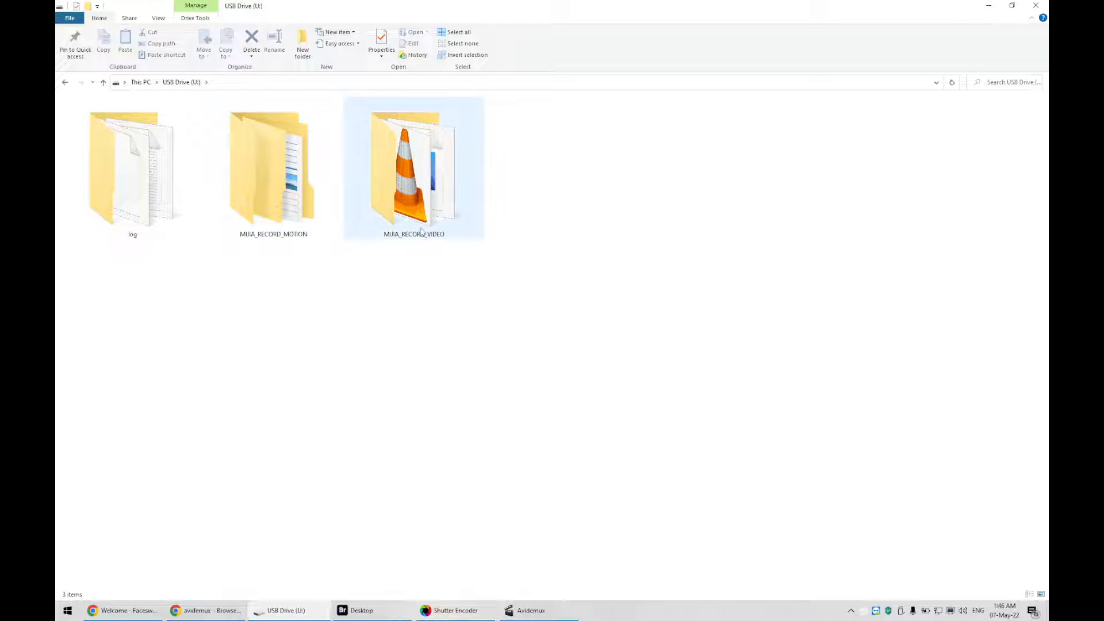
{"action": "double_click", "coordinate": [411, 186]}
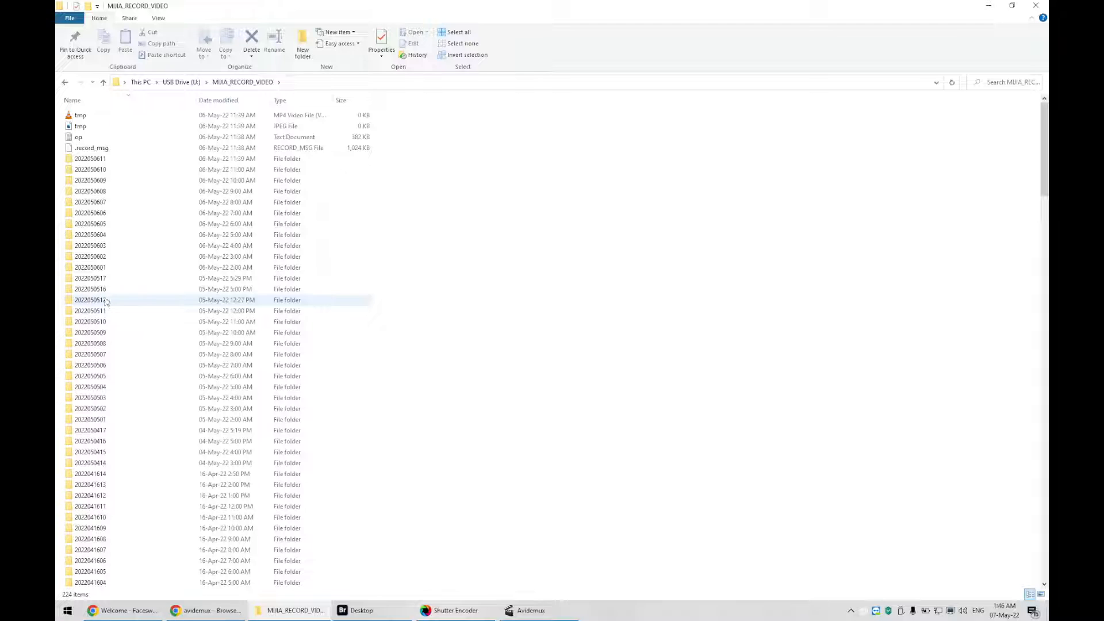
Examine the date-and-hour numbering in the recording folder names
{"action": "left_click", "coordinate": [79, 162]}
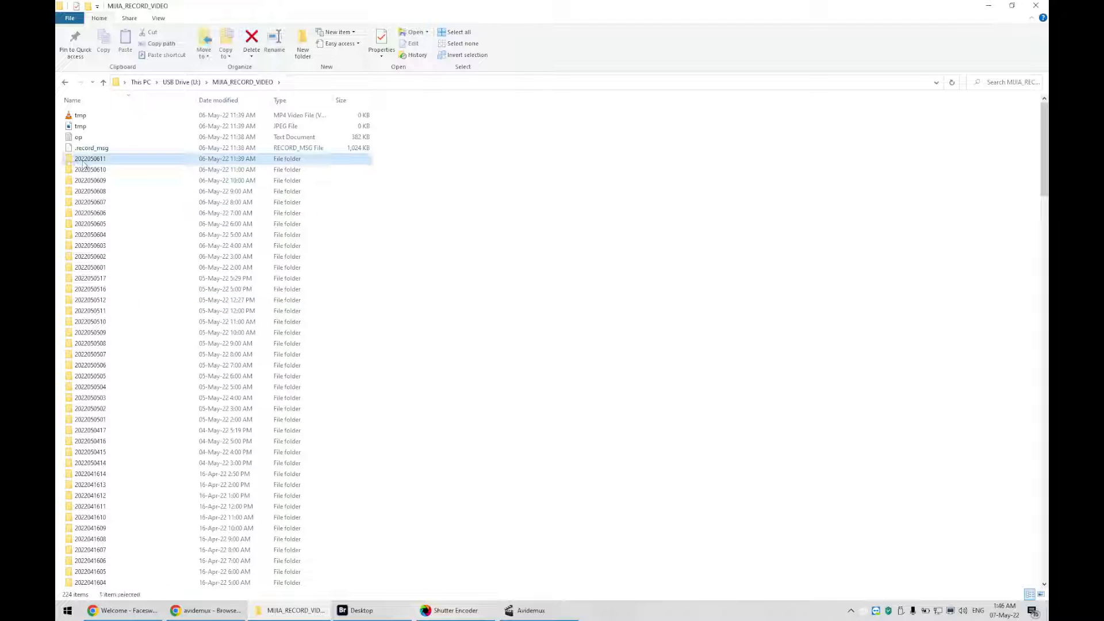
{"action": "left_click", "coordinate": [88, 162]}
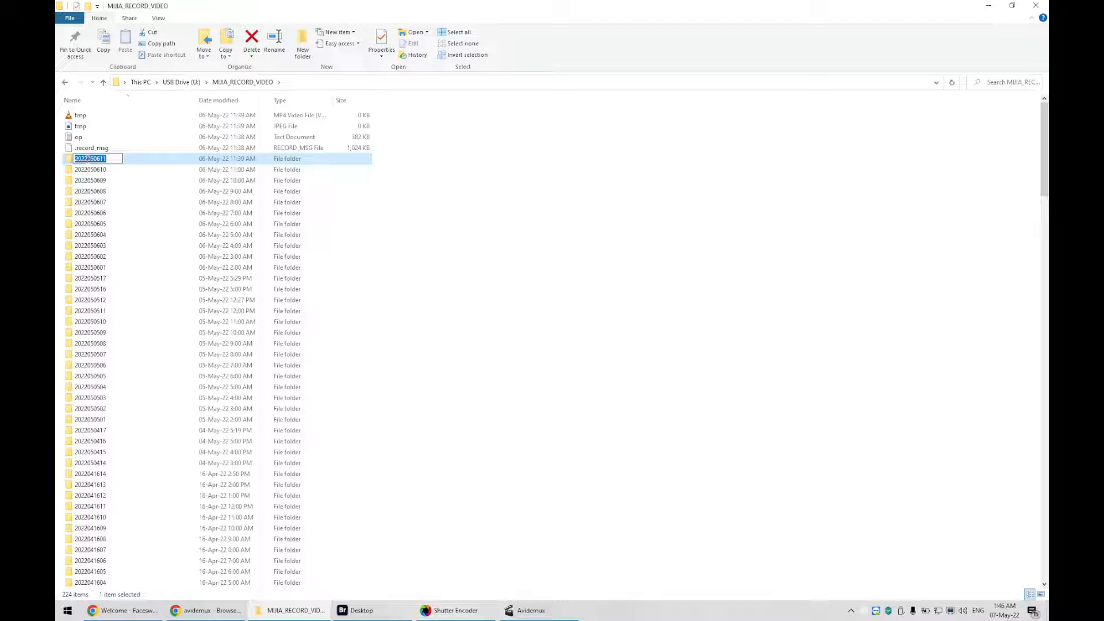
{"action": "left_click_drag", "start_coordinate": [87, 157], "coordinate": [68, 158]}
{"action": "left_click", "coordinate": [93, 159]}
{"action": "left_click_drag", "start_coordinate": [107, 158], "coordinate": [100, 158]}
{"action": "left_click", "coordinate": [106, 290]}
{"action": "left_click", "coordinate": [96, 289]}
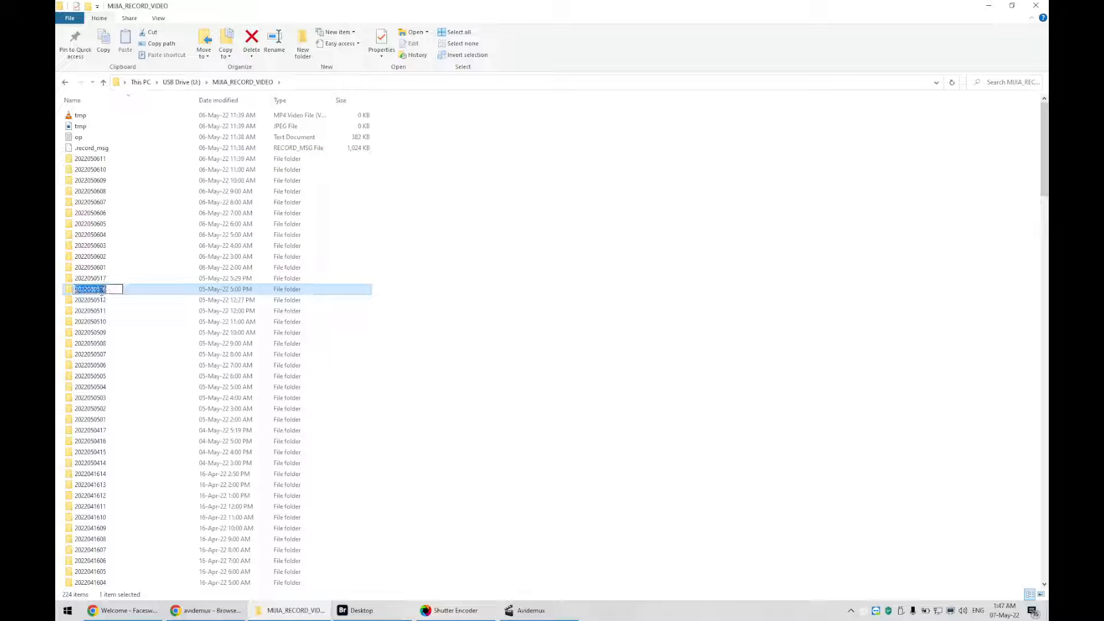
{"action": "left_click_drag", "start_coordinate": [107, 289], "coordinate": [98, 289]}
{"action": "left_click", "coordinate": [97, 160]}
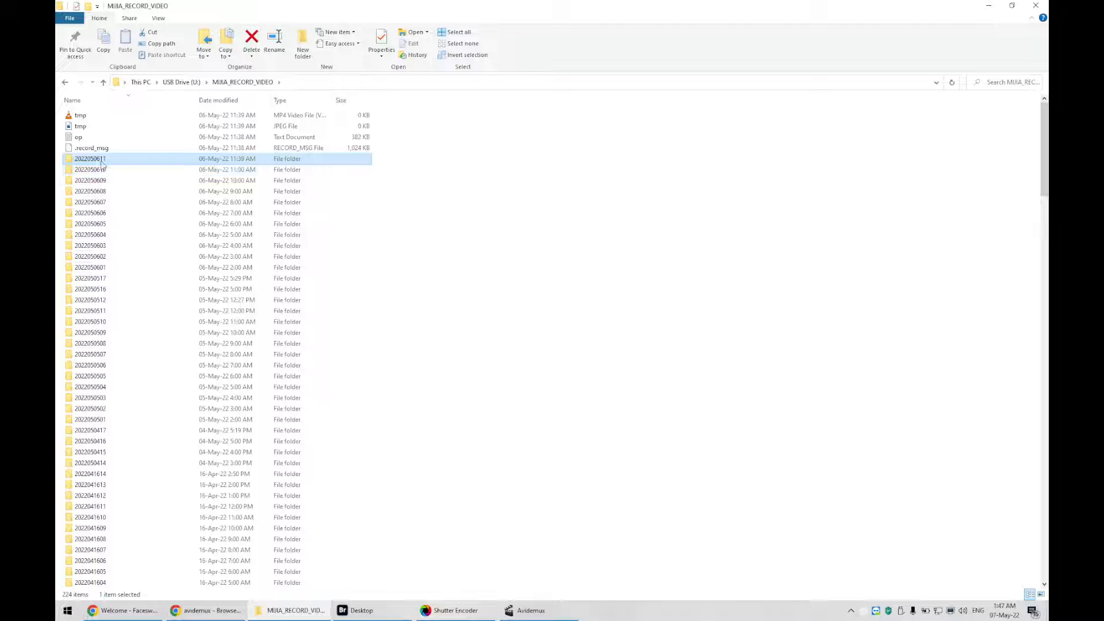
{"action": "left_click", "coordinate": [111, 264], "text": "shift"}
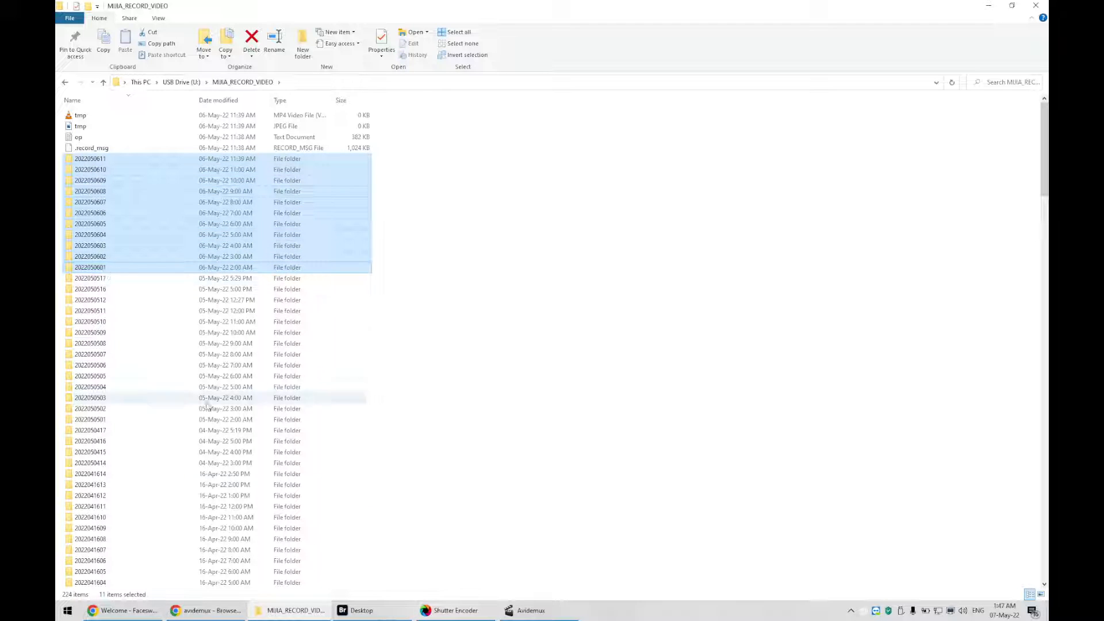
{"action": "left_click", "coordinate": [67, 611]}
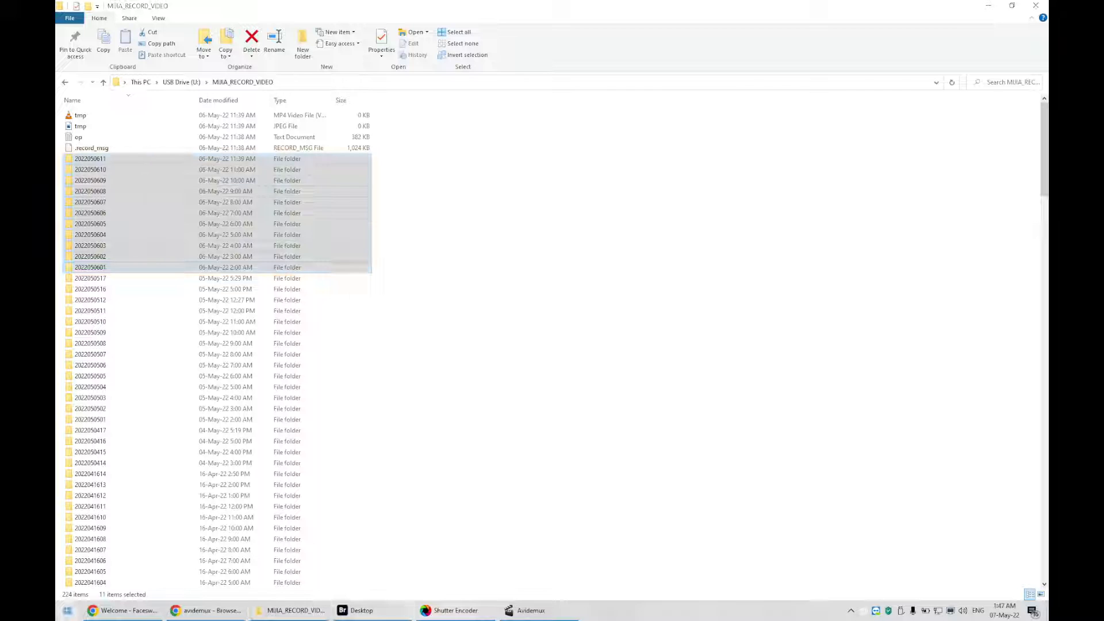
{"action": "left_click", "coordinate": [258, 420]}
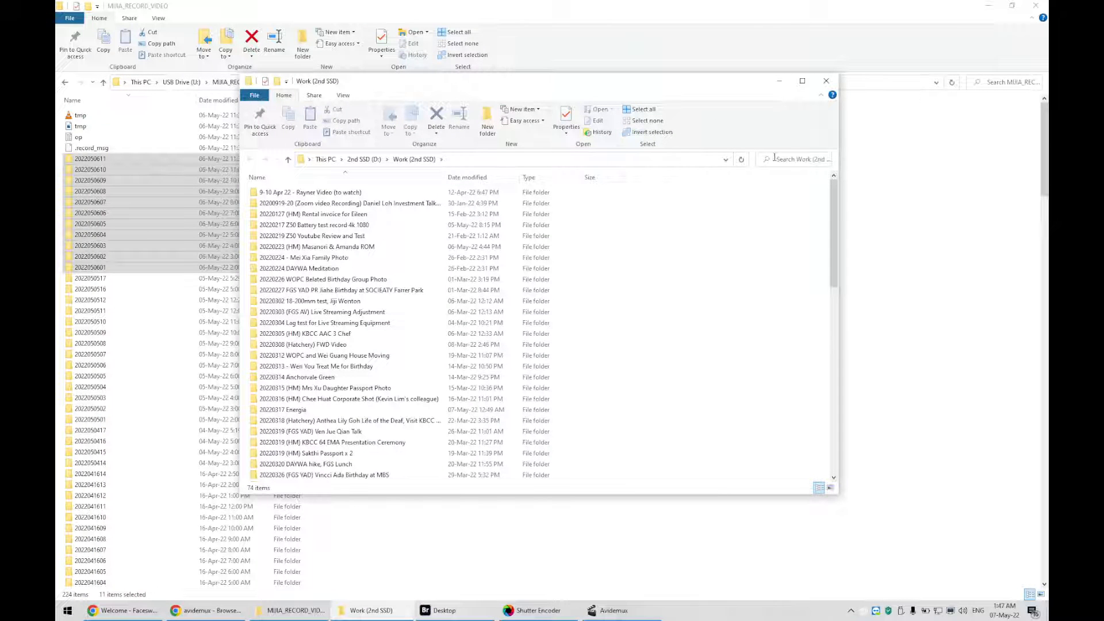
Search the Work folder for camera and open the 20220506 Xiaomi Camera folder
{"action": "left_click", "coordinate": [782, 162]}
{"action": "type", "text": "mp"}
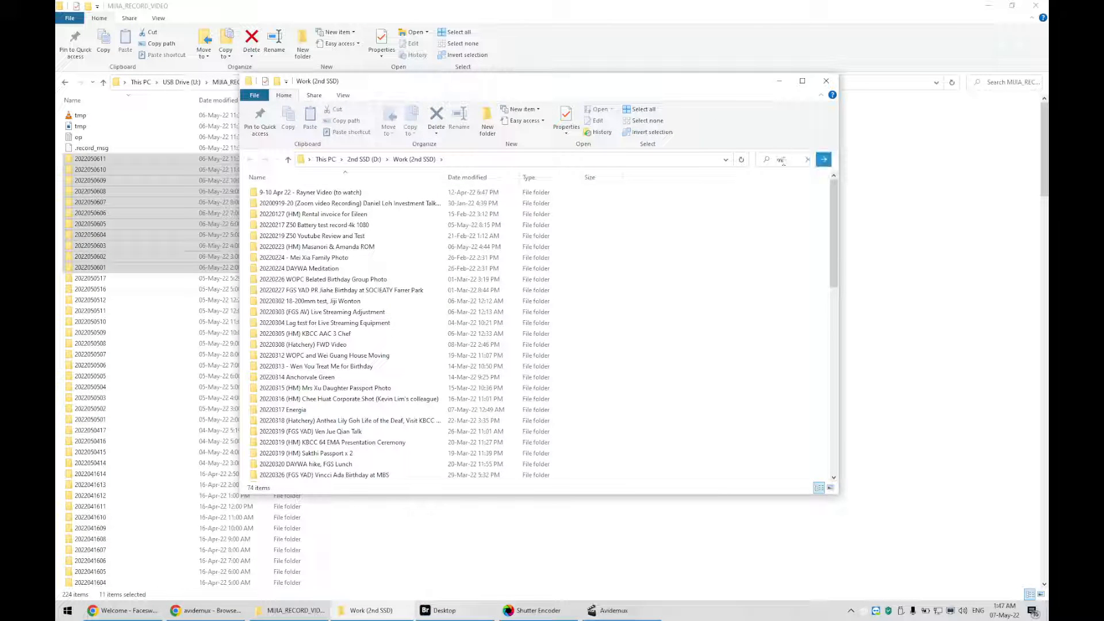
{"action": "key", "text": "BackSpace"}
{"action": "key", "text": "BackSpace"}
{"action": "type", "text": "camera"}
{"action": "right_click", "coordinate": [318, 194]}
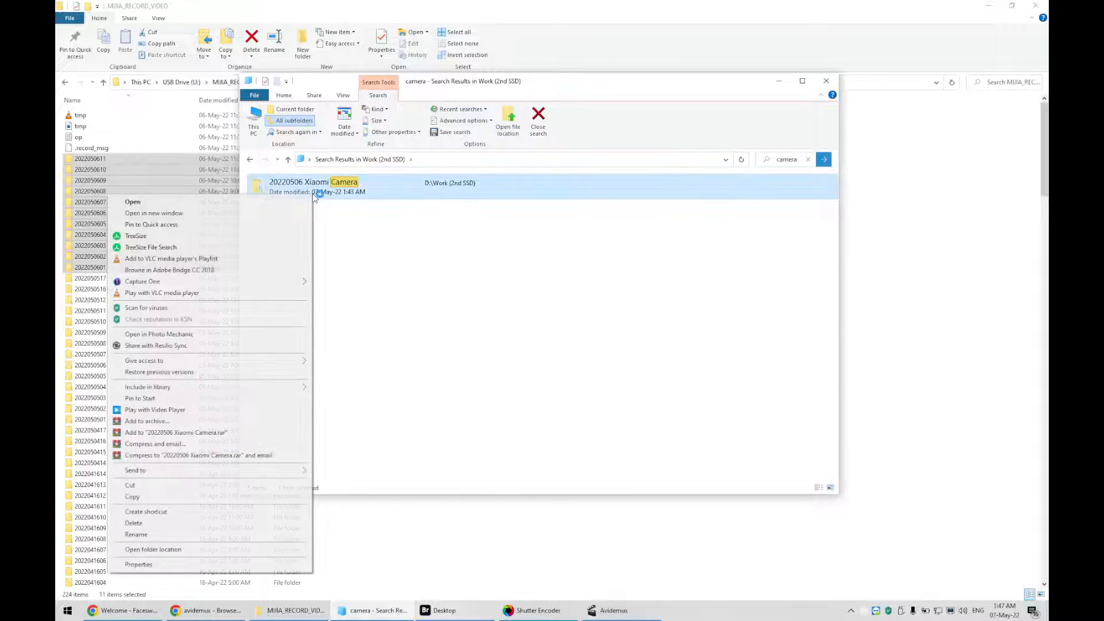
{"action": "left_click", "coordinate": [245, 550]}
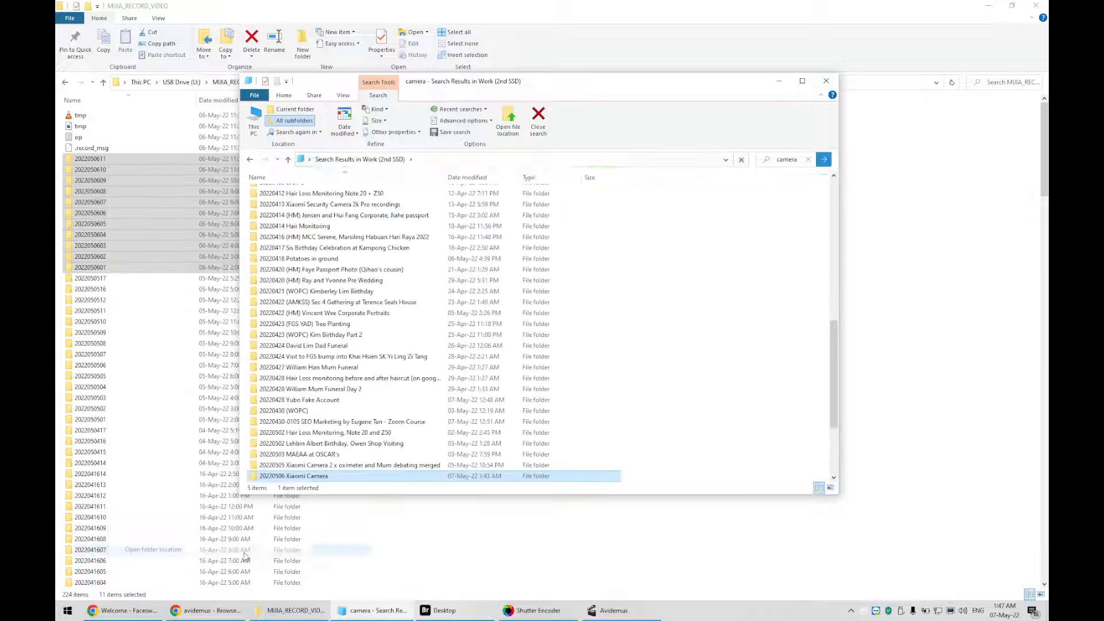
{"action": "double_click", "coordinate": [308, 477]}
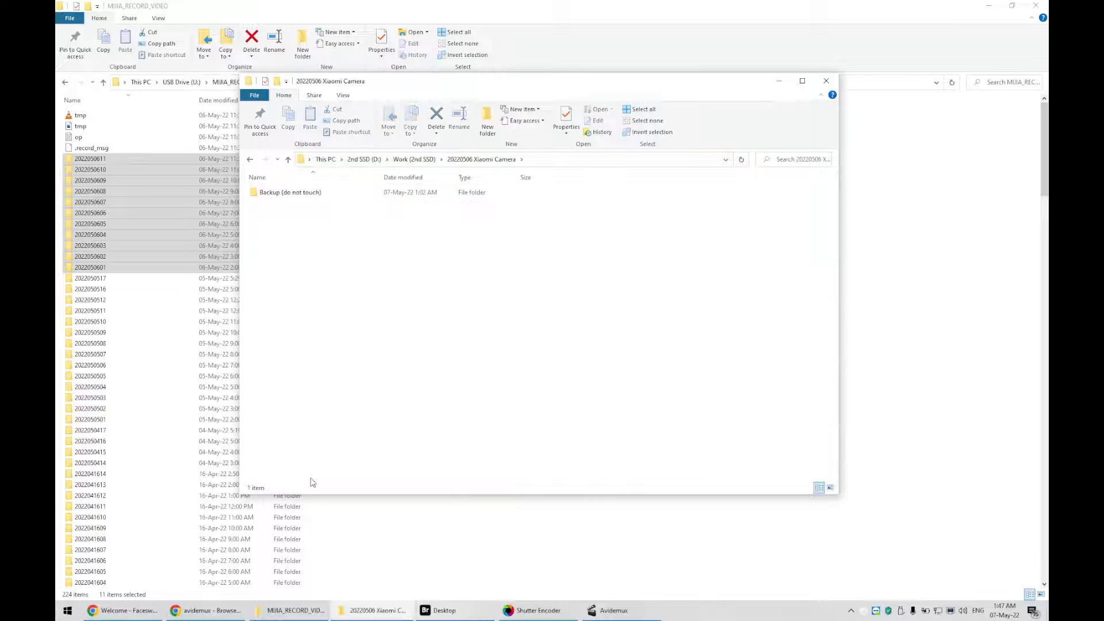
Duplicate the Backup (do not touch) folder inside 20220506 Xiaomi Camera
{"action": "left_click", "coordinate": [307, 194]}
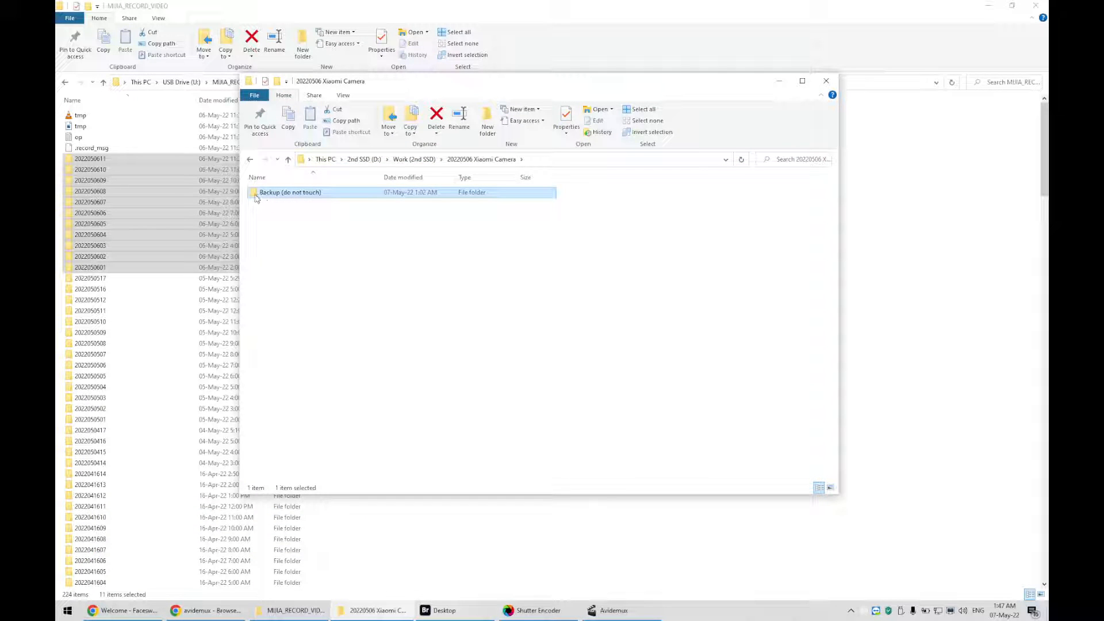
{"action": "key", "text": "ctrl+c"}
{"action": "key", "text": "ctrl+v"}
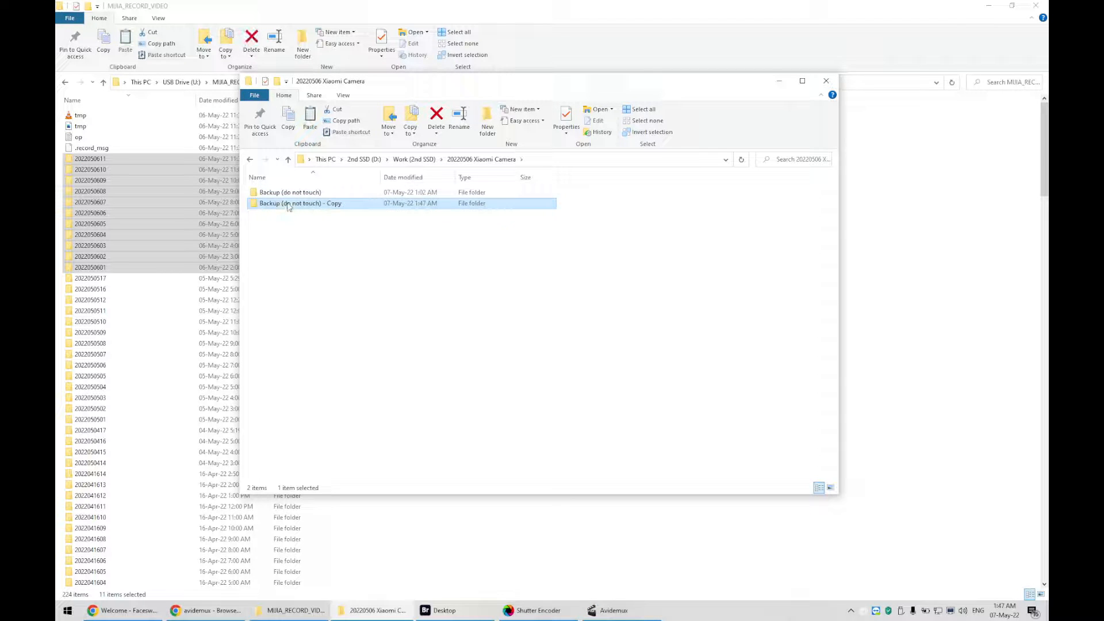
{"action": "left_click", "coordinate": [287, 204]}
{"action": "type", "text": "Demo"}
{"action": "key", "text": "Return"}
{"action": "double_click", "coordinate": [287, 204]}
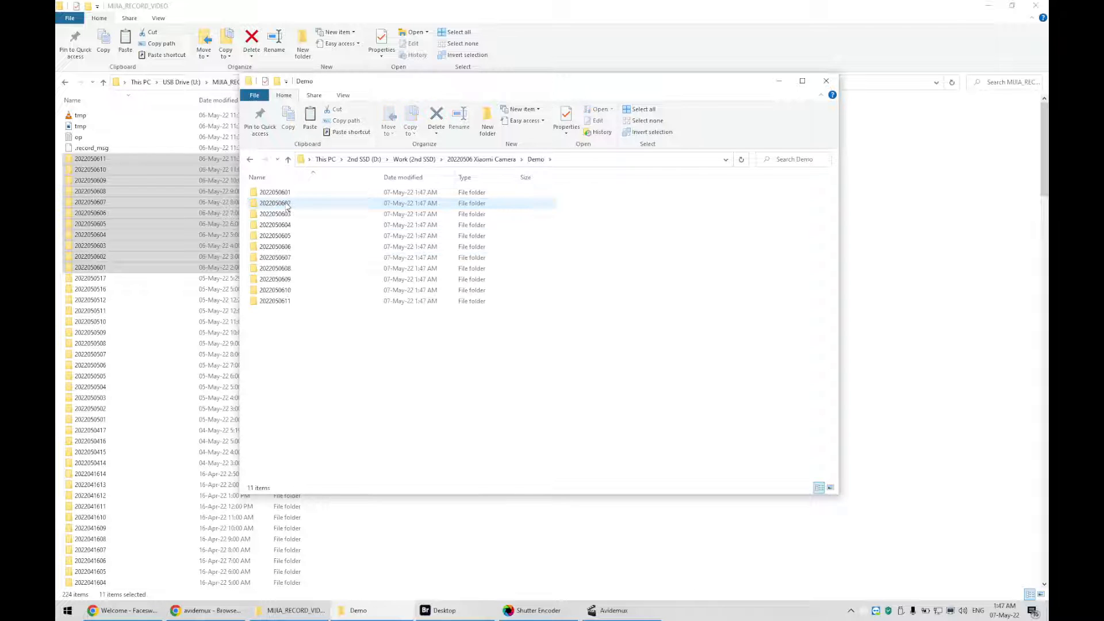
{"action": "double_click", "coordinate": [282, 194]}
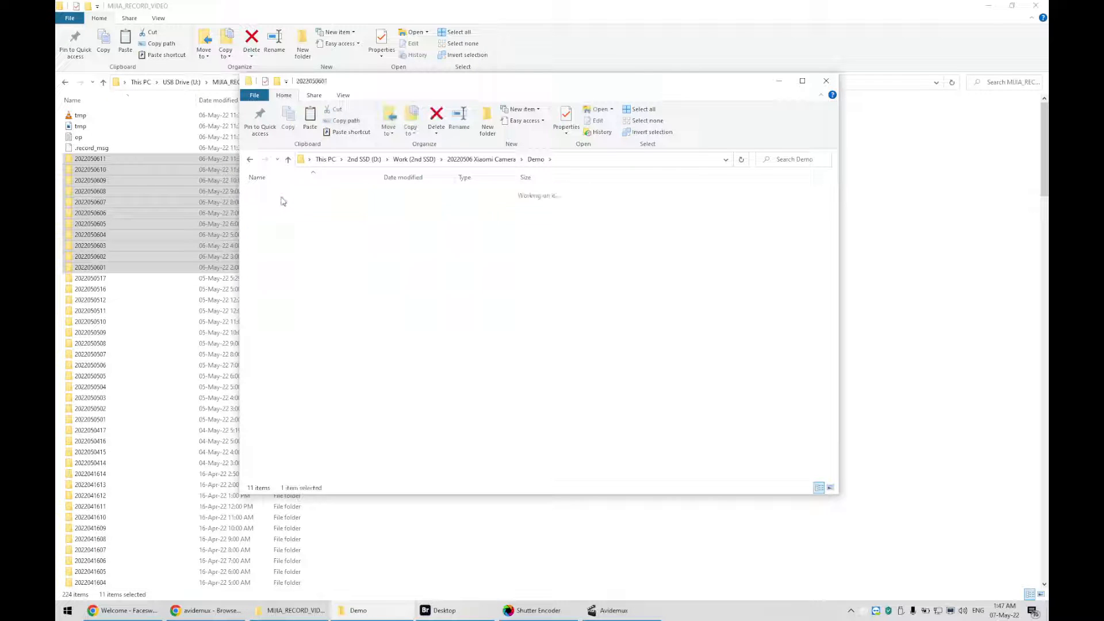
Add the Length column to the file list's displayed details
{"action": "right_click", "coordinate": [578, 178]}
{"action": "left_click", "coordinate": [546, 292]}
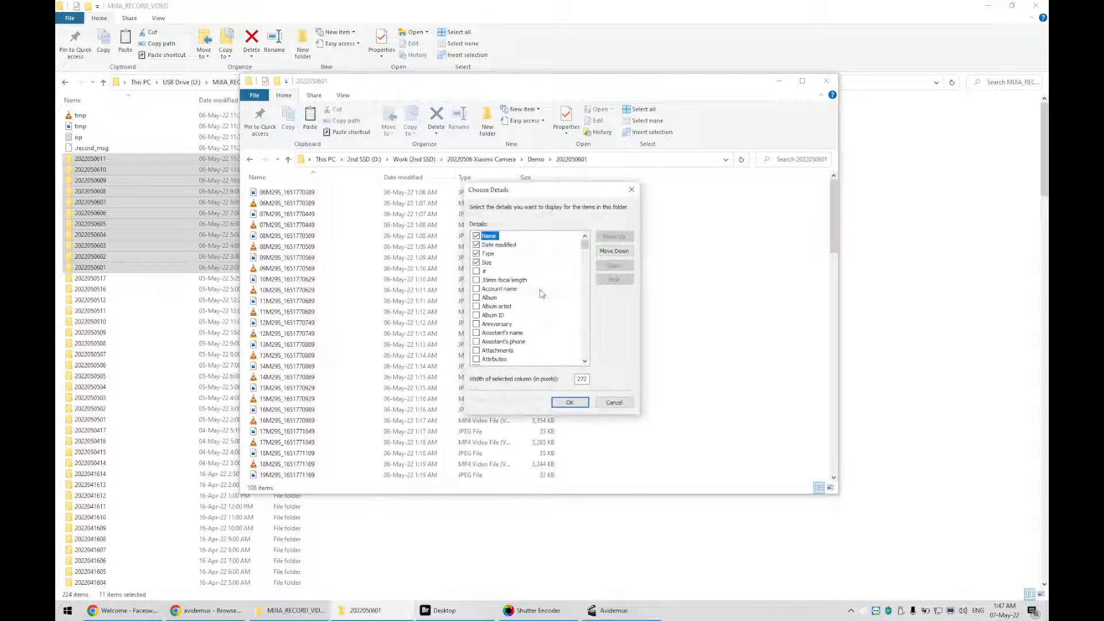
{"action": "key", "text": "l"}
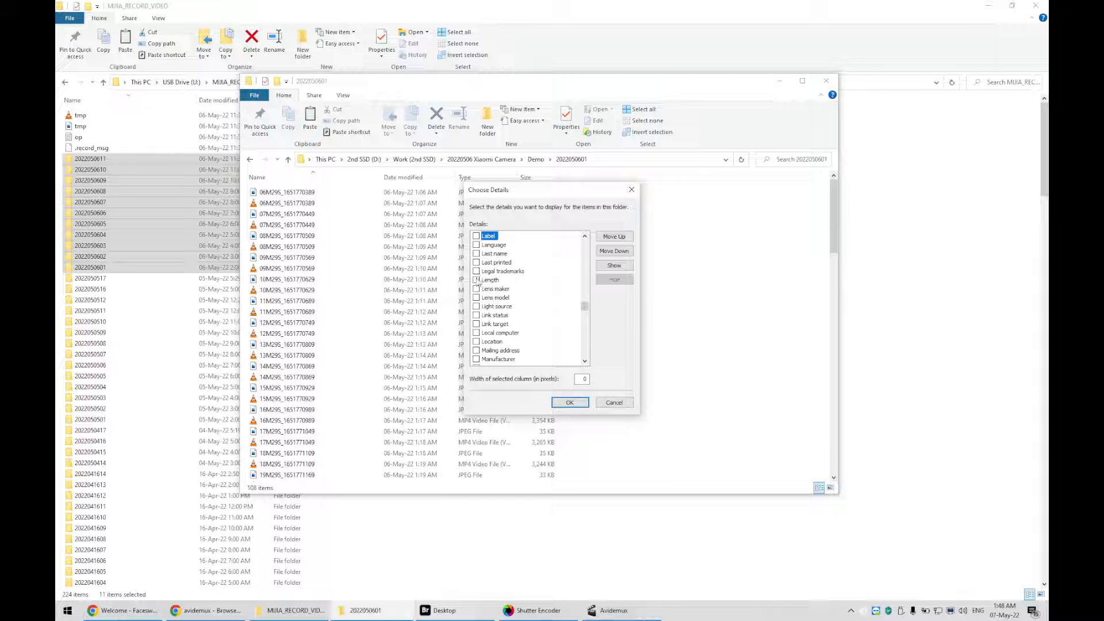
{"action": "left_click", "coordinate": [569, 402]}
Check the lengths of a few recordings, then return to the Demo folder
{"action": "left_click", "coordinate": [311, 202]}
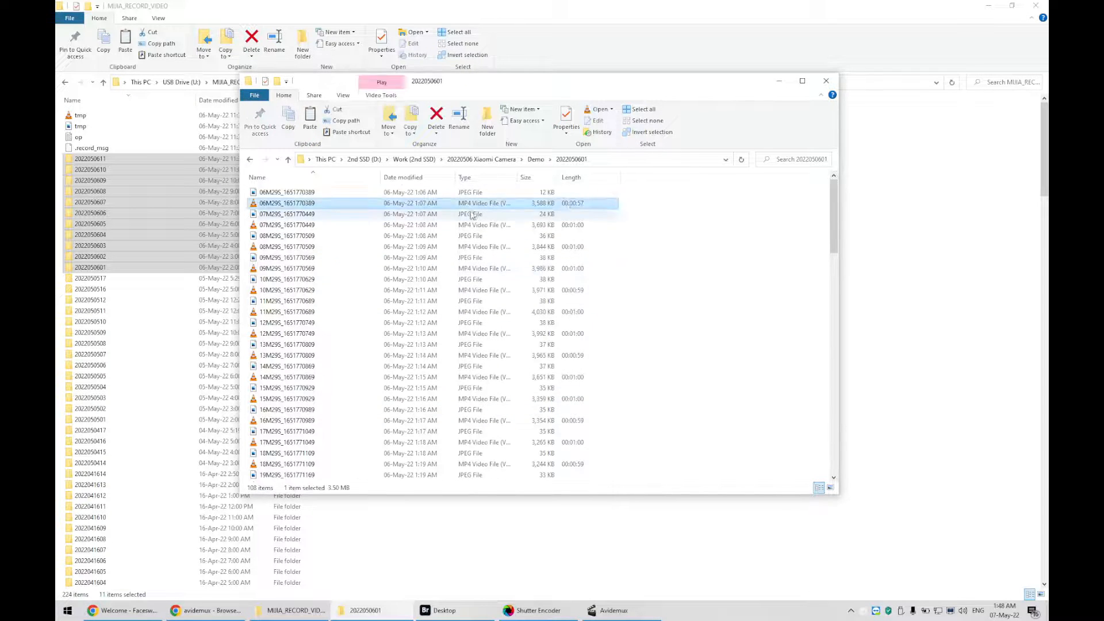
{"action": "left_click", "coordinate": [305, 224]}
{"action": "left_click", "coordinate": [304, 246]}
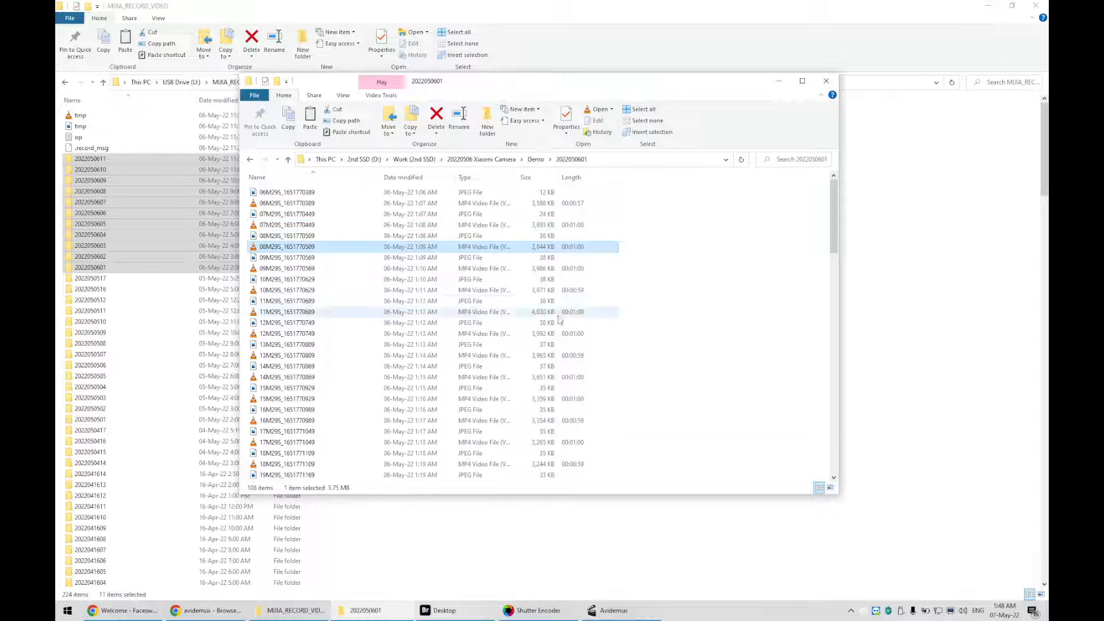
{"action": "left_click", "coordinate": [529, 162]}
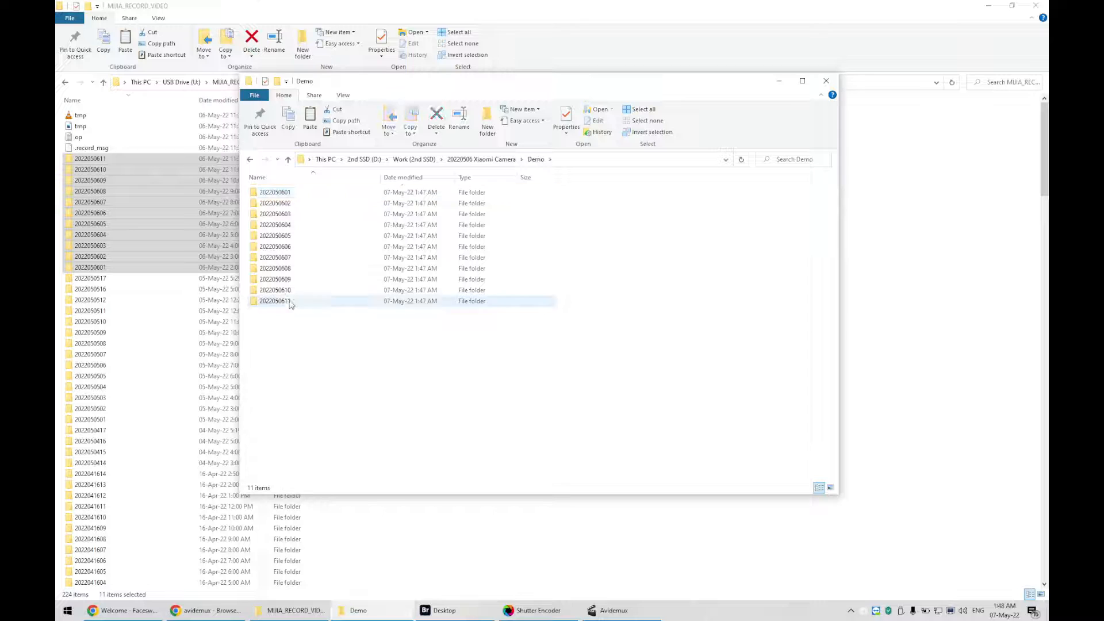
Create a new folder in Demo named all mp4
{"action": "right_click", "coordinate": [299, 343]}
{"action": "mouse_move", "coordinate": [277, 503]}
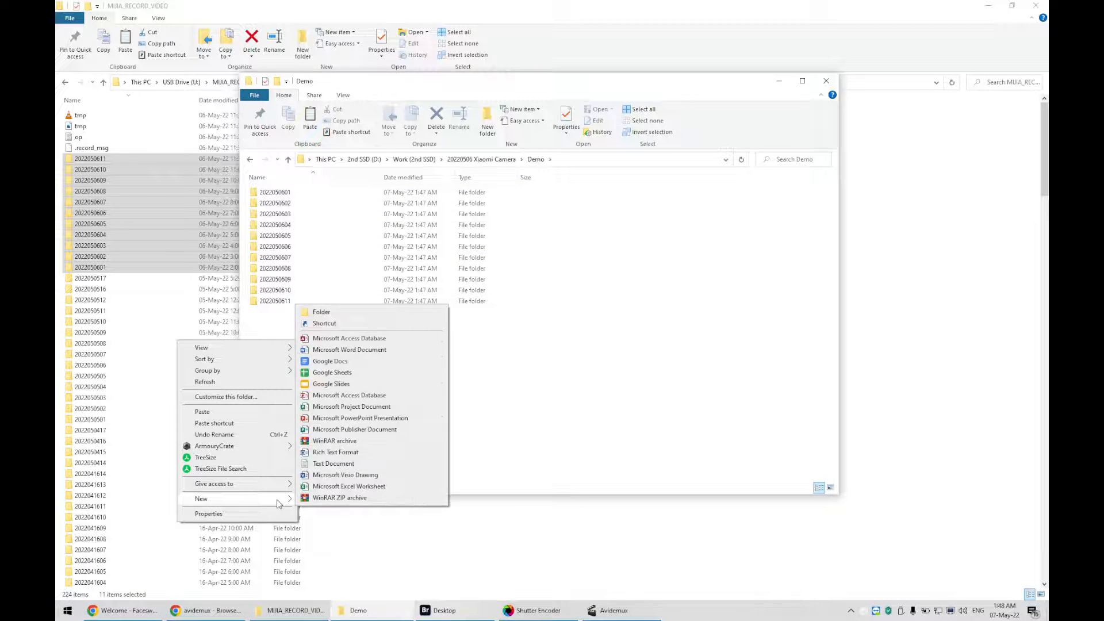
{"action": "left_click", "coordinate": [357, 315]}
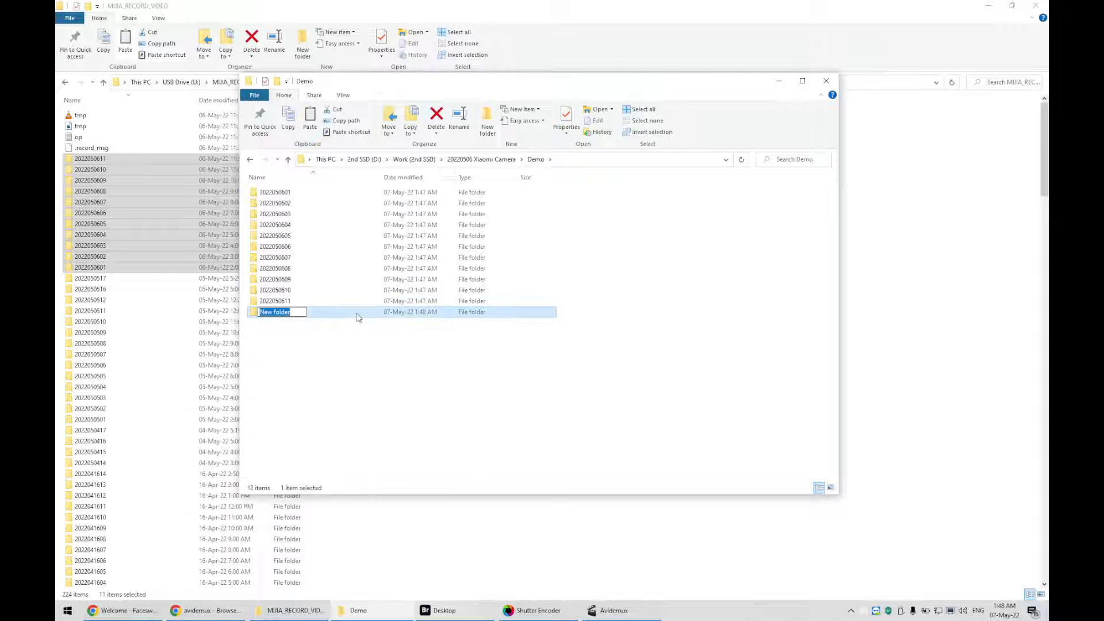
{"action": "type", "text": "akk"}
{"action": "key", "text": "BackSpace"}
{"action": "key", "text": "BackSpace"}
{"action": "type", "text": "ll mod"}
{"action": "key", "text": "Return"}
{"action": "left_click", "coordinate": [276, 314]}
{"action": "left_click", "coordinate": [277, 314]}
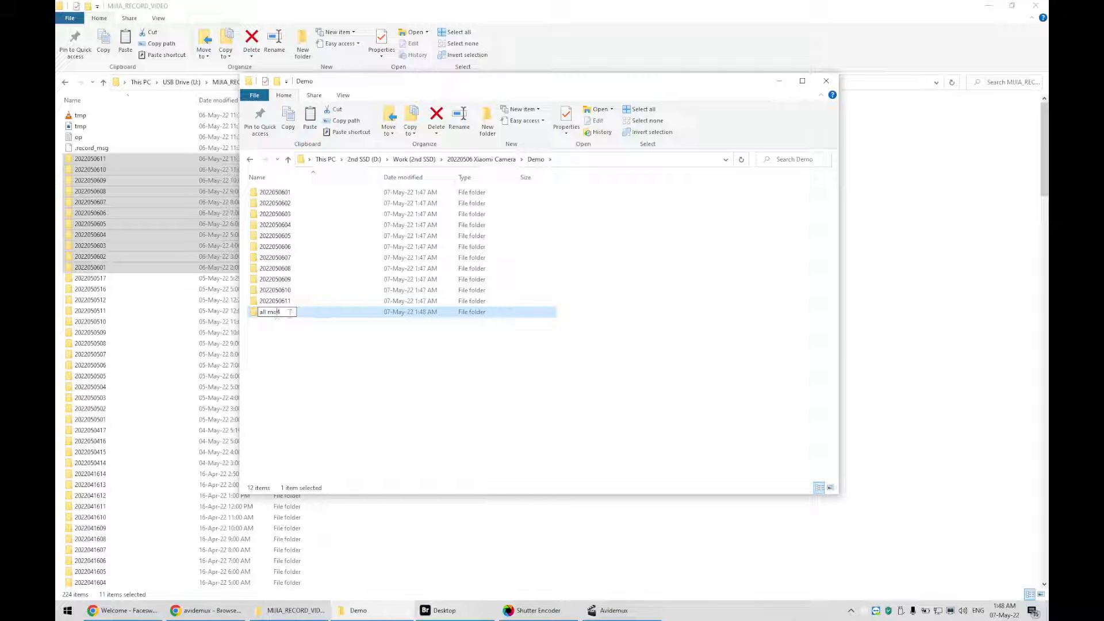
{"action": "type", "text": "p"}
{"action": "key", "text": "Return"}
Search the Demo folder for mp4, select all the matching video files and cut them
{"action": "left_click", "coordinate": [811, 160]}
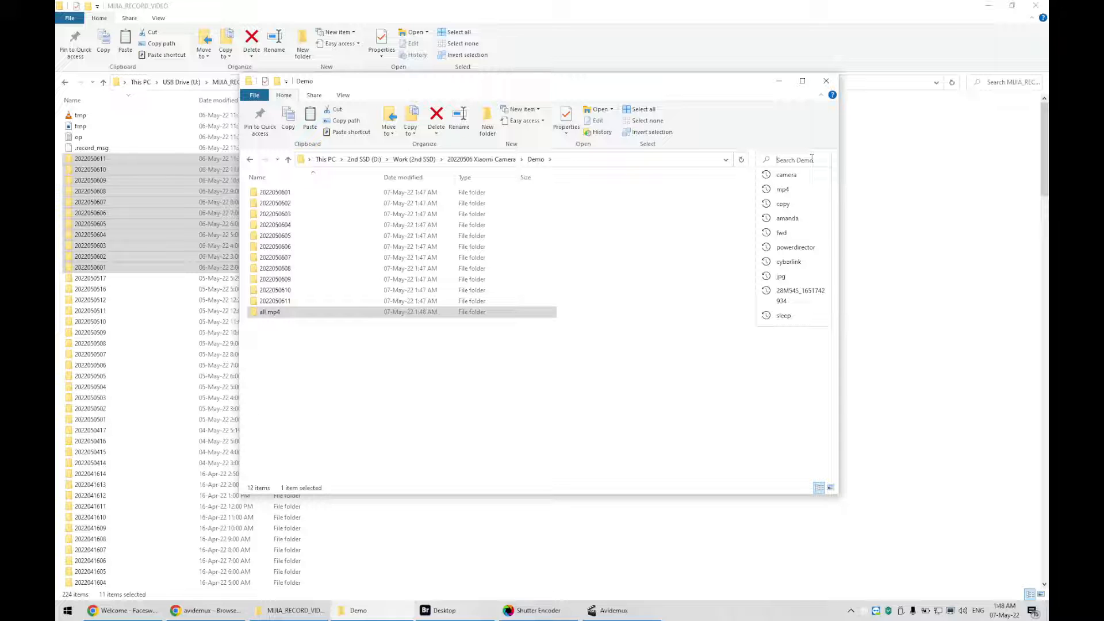
{"action": "type", "text": "mp4"}
{"action": "key", "text": "Return"}
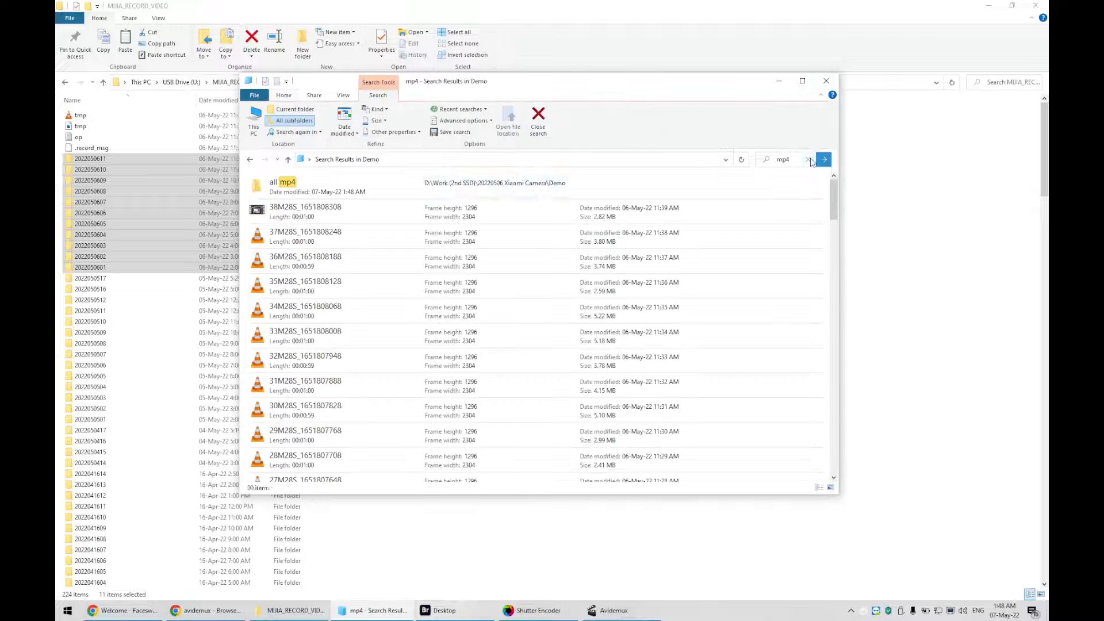
{"action": "left_click", "coordinate": [291, 271]}
{"action": "key", "text": "ctrl+a"}
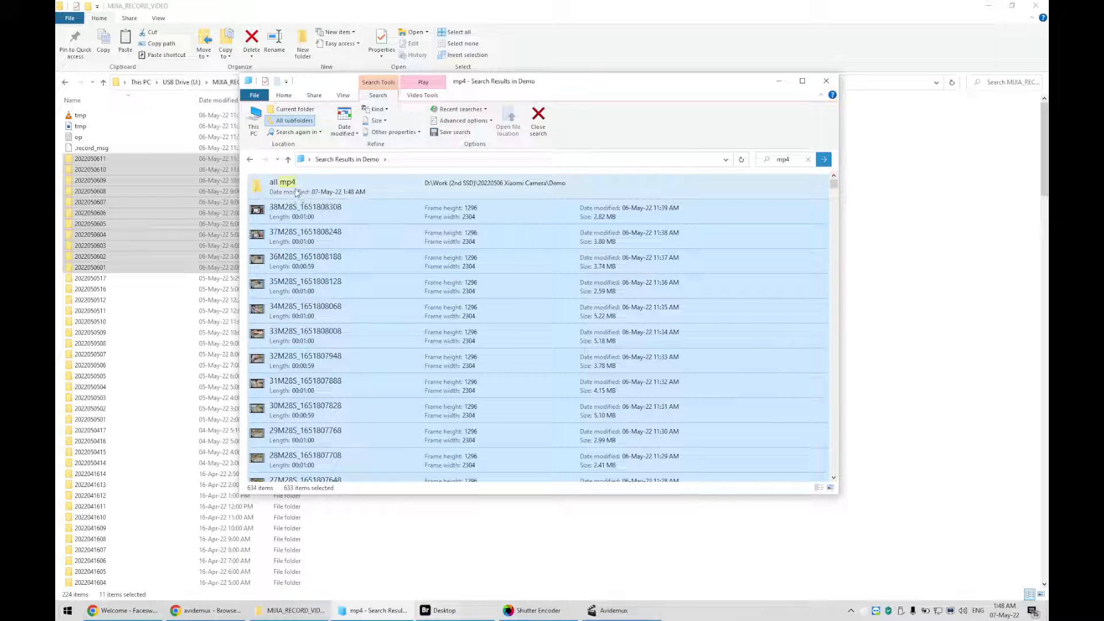
{"action": "right_click", "coordinate": [302, 205]}
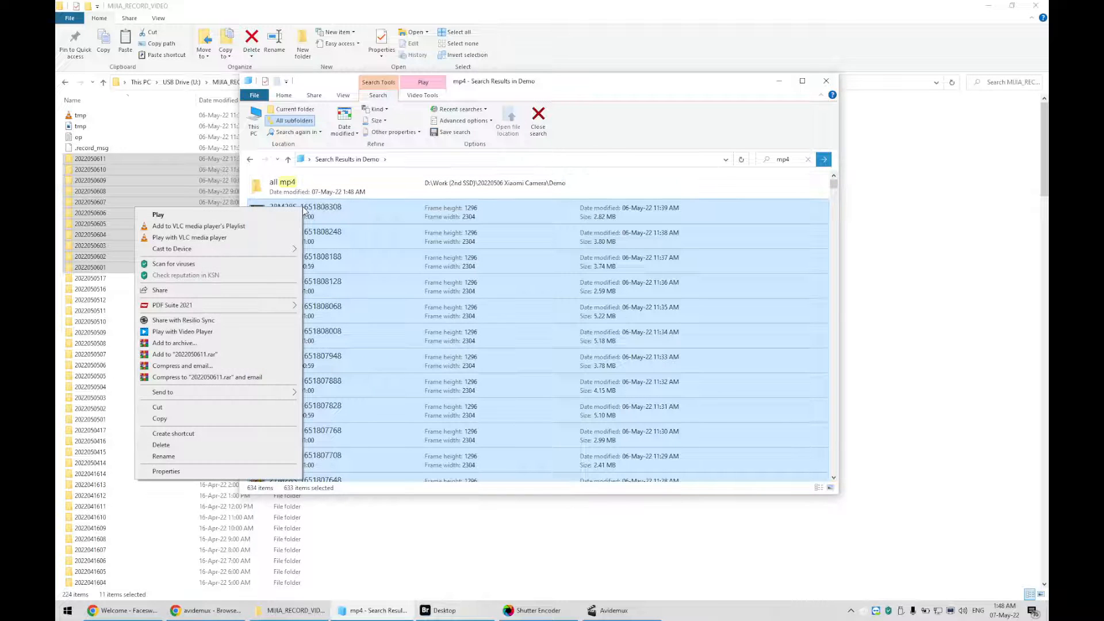
{"action": "left_click", "coordinate": [259, 407]}
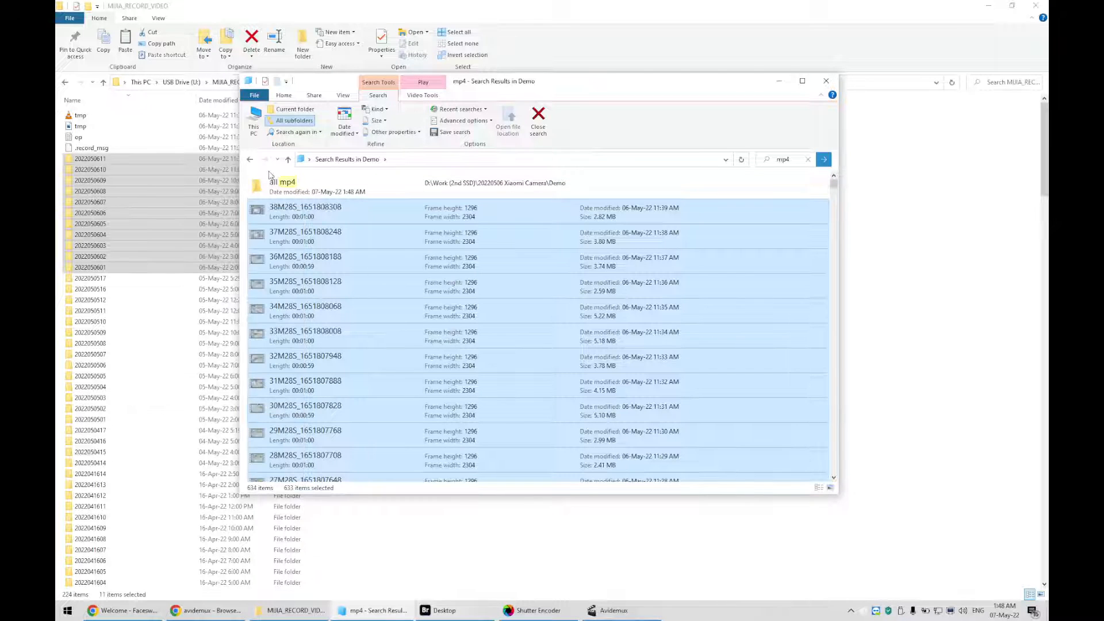
Paste the cut videos into the all mp4 folder
{"action": "left_click", "coordinate": [250, 160]}
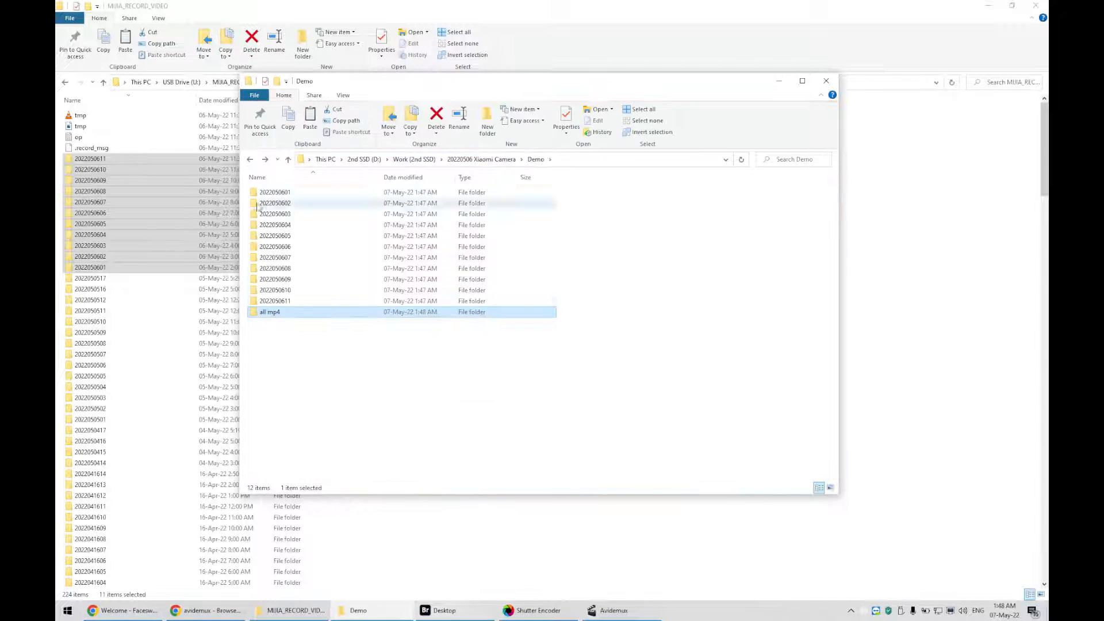
{"action": "double_click", "coordinate": [270, 314]}
{"action": "right_click", "coordinate": [314, 307]}
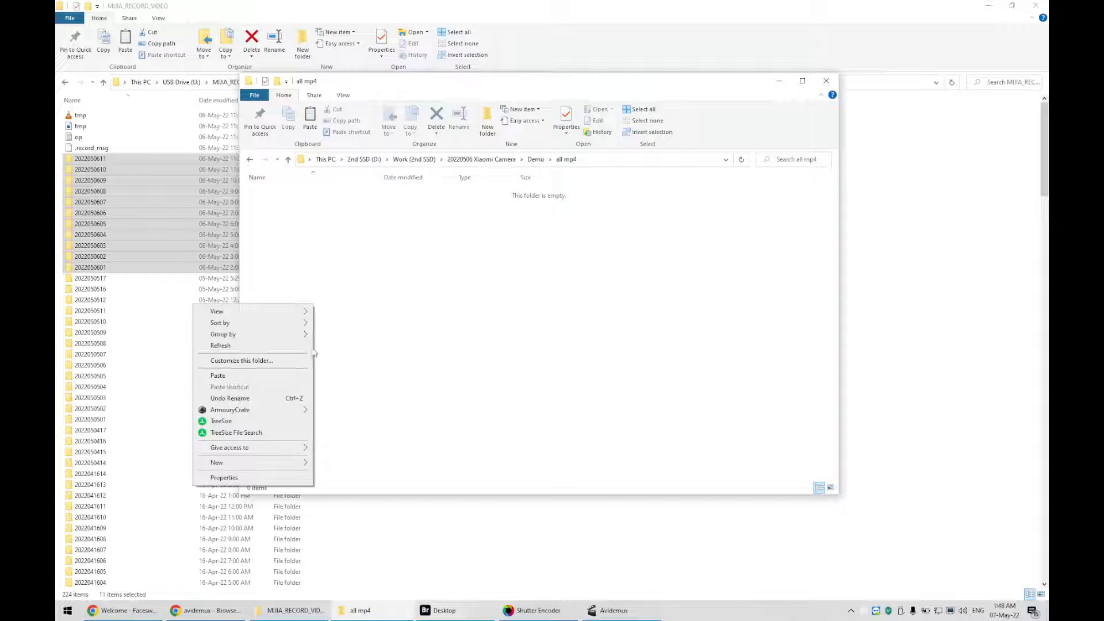
{"action": "mouse_move", "coordinate": [289, 464]}
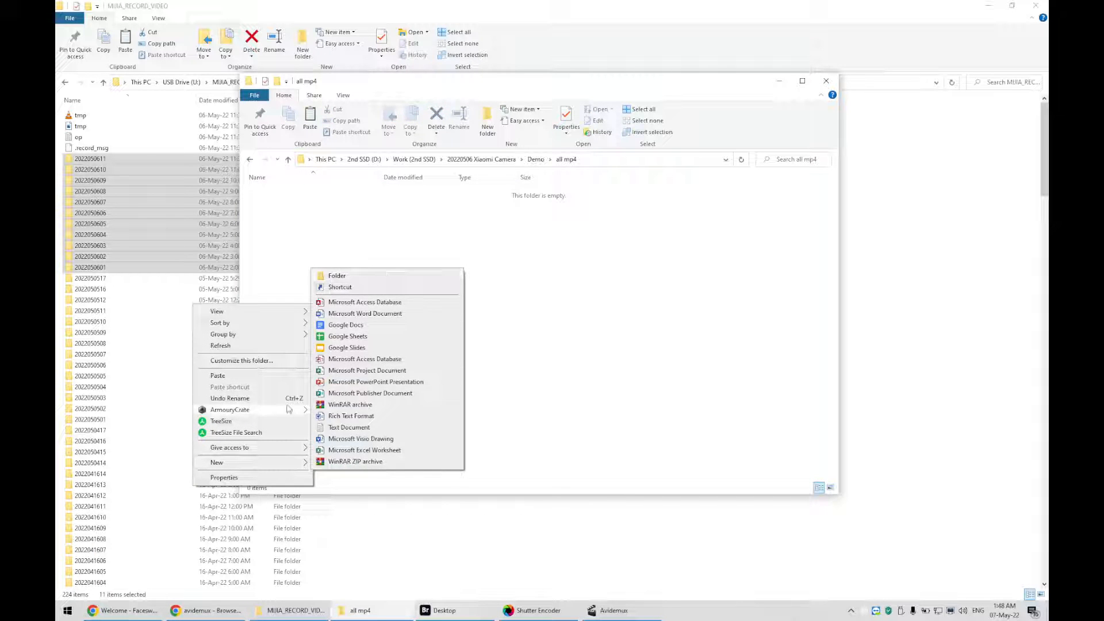
{"action": "left_click", "coordinate": [286, 378]}
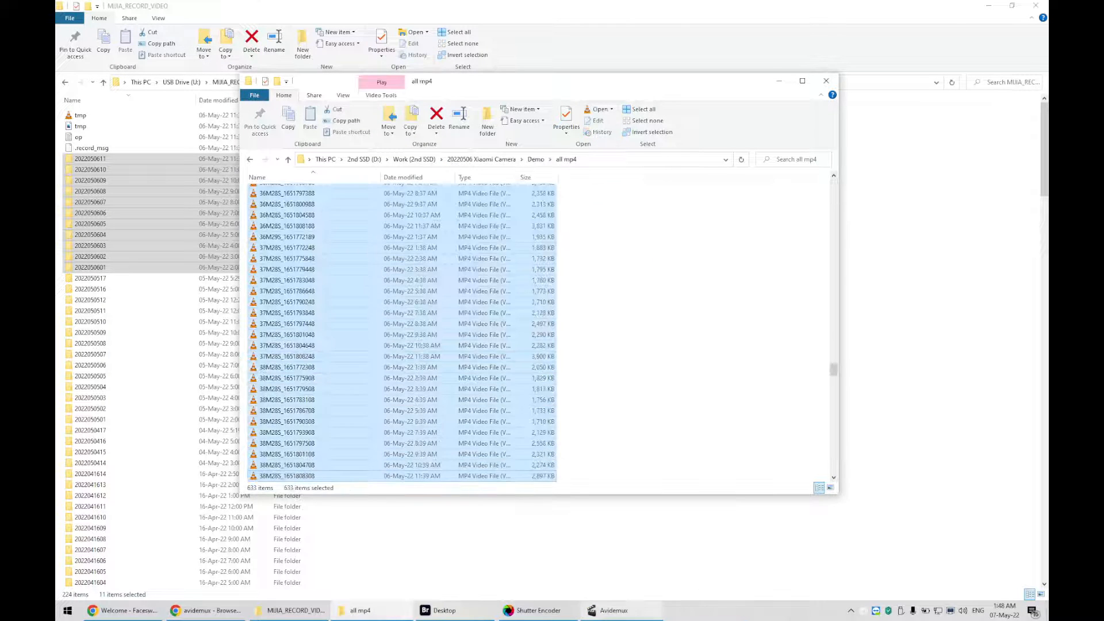
Bring up Shutter Encoder and Avidemux and position Shutter Encoder beside the all mp4 folder
{"action": "left_click", "coordinate": [548, 614]}
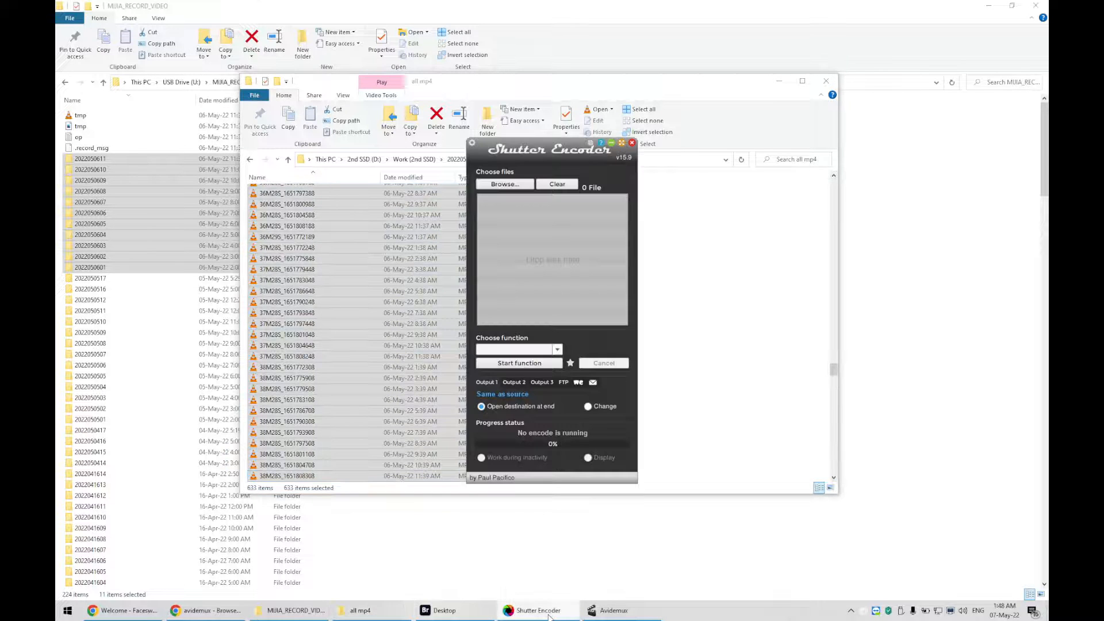
{"action": "left_click_drag", "start_coordinate": [529, 151], "coordinate": [648, 168]}
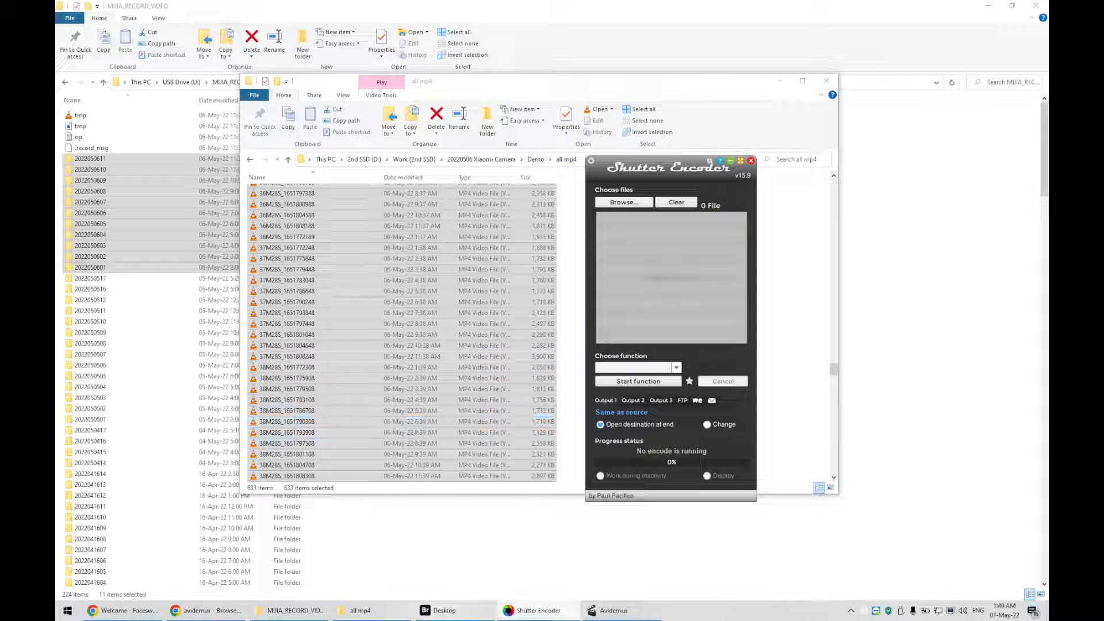
{"action": "left_click", "coordinate": [612, 611]}
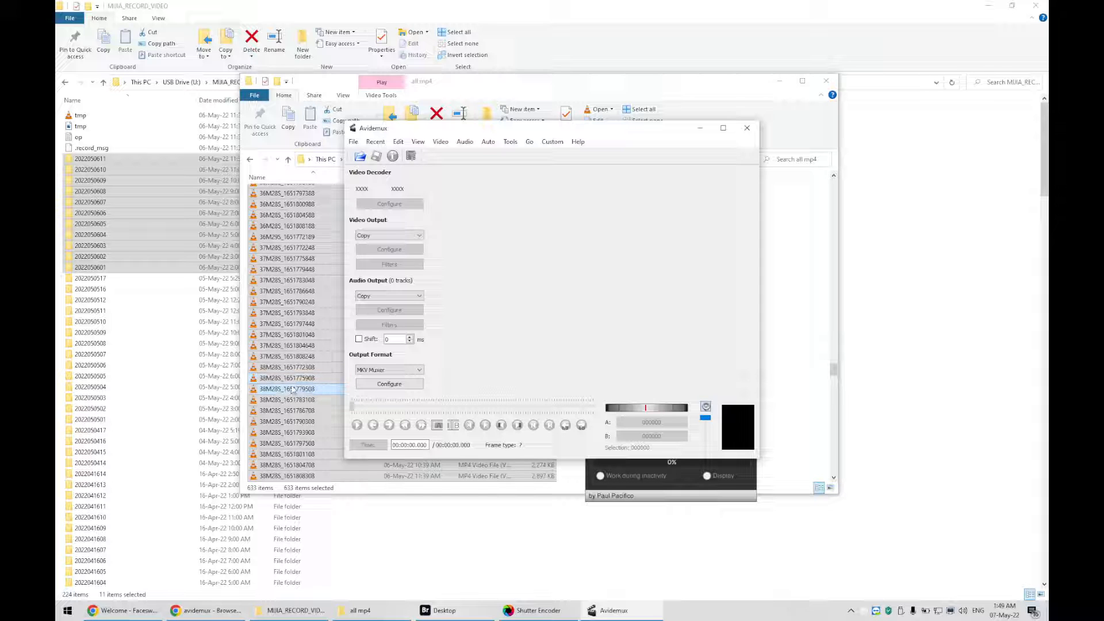
{"action": "left_click", "coordinate": [316, 388]}
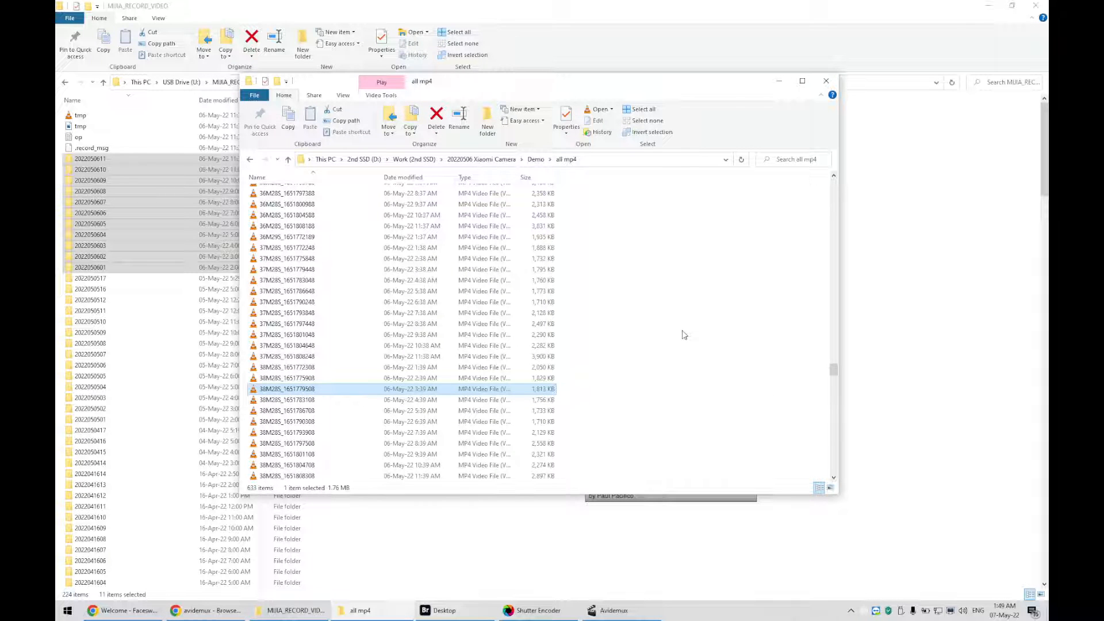
{"action": "left_click", "coordinate": [300, 324]}
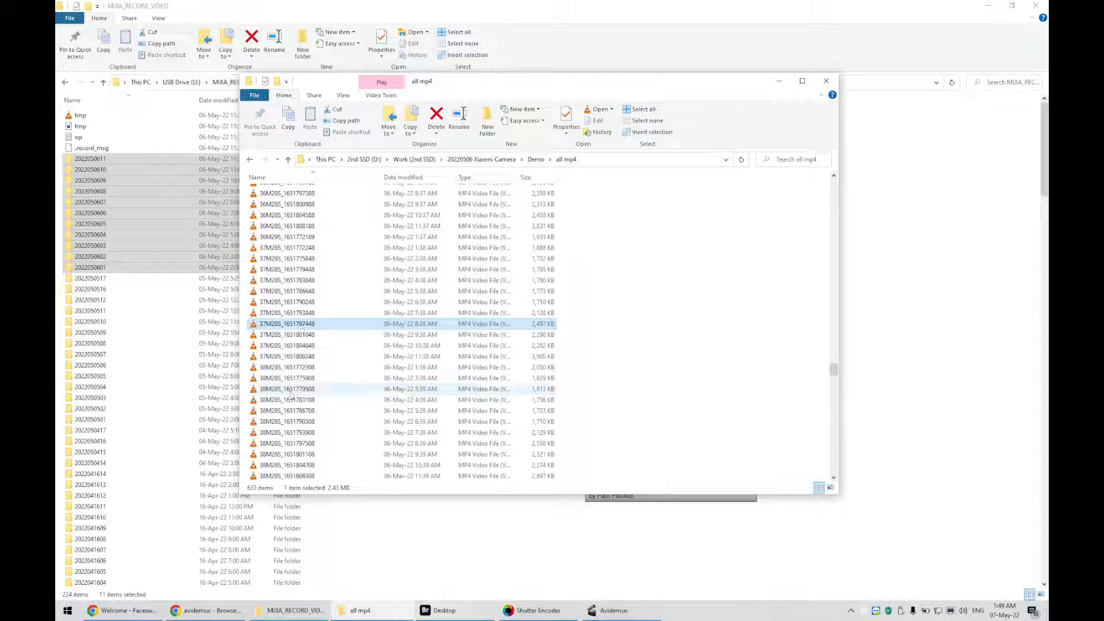
{"action": "left_click", "coordinate": [610, 614]}
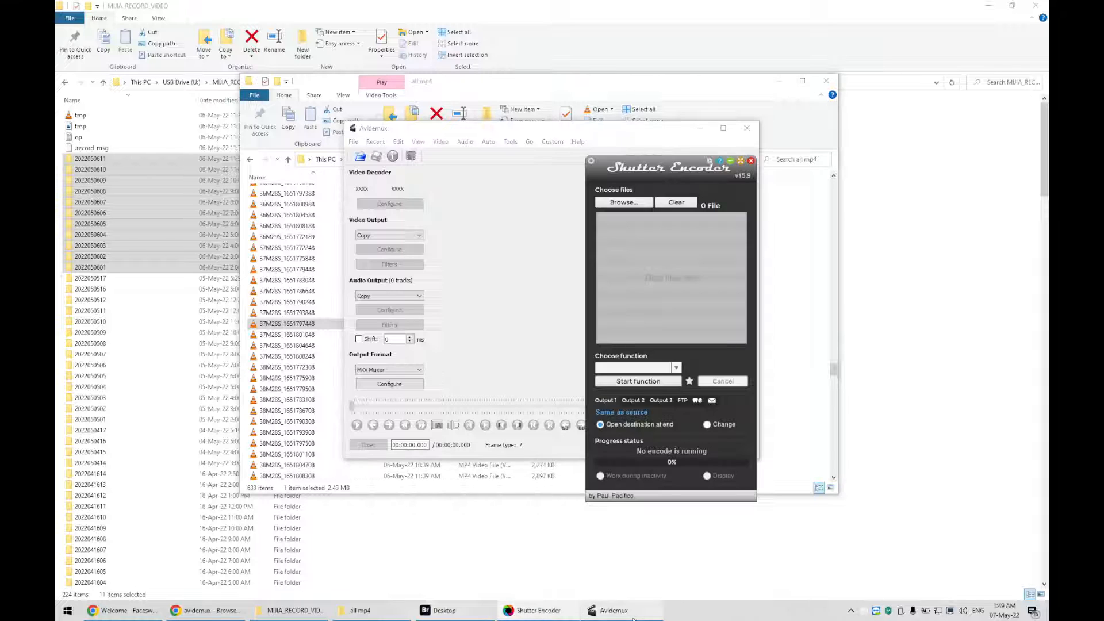
{"action": "left_click", "coordinate": [508, 339]}
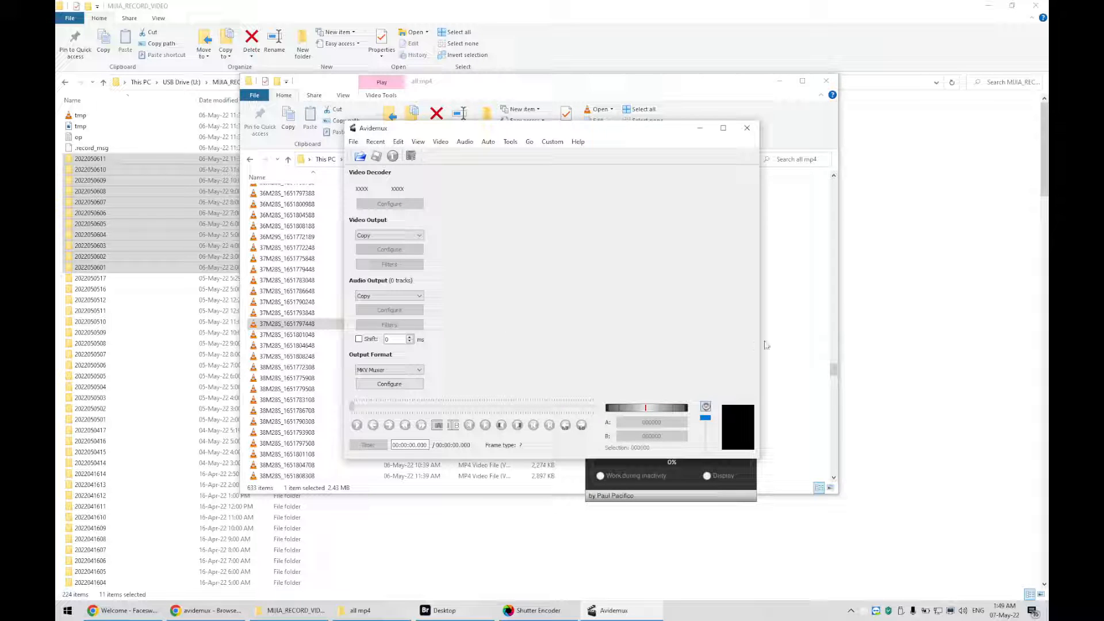
{"action": "left_click", "coordinate": [532, 611]}
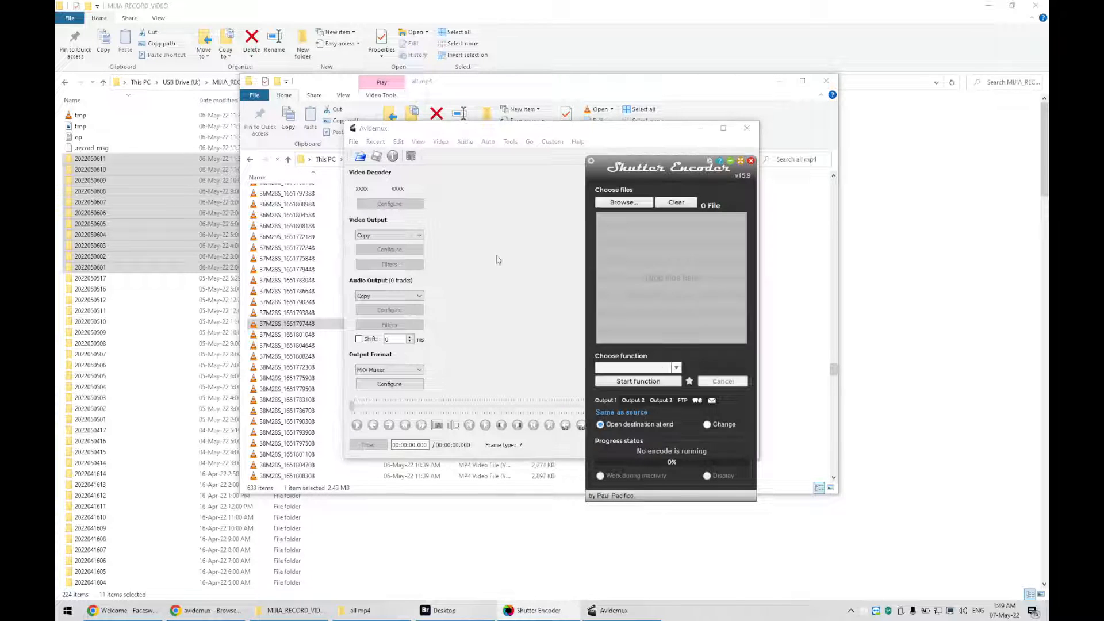
{"action": "left_click", "coordinate": [292, 335]}
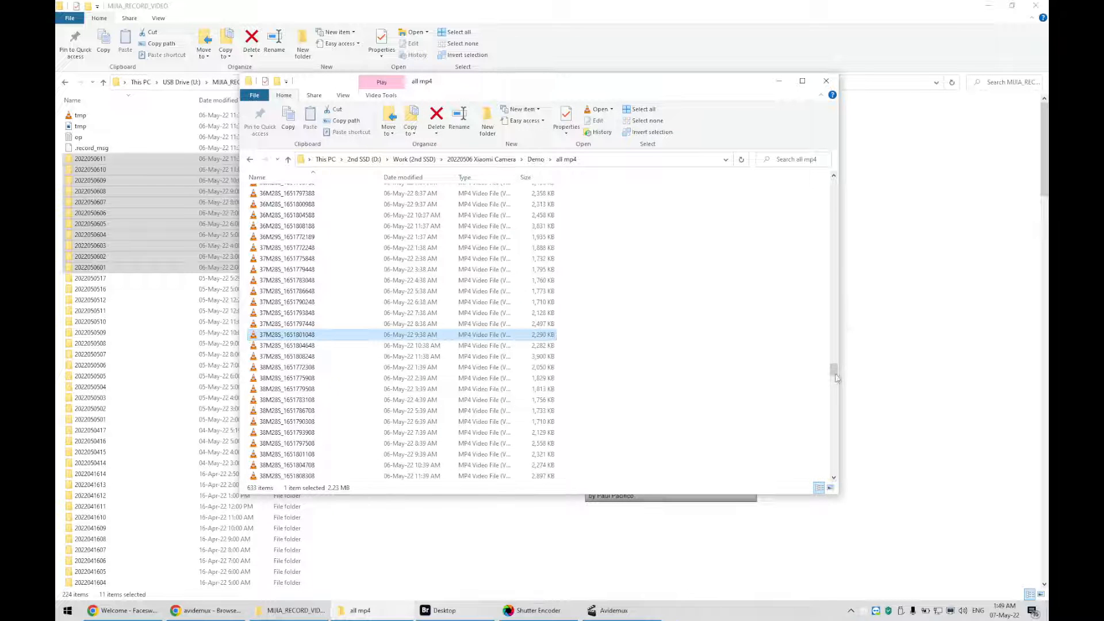
Add the last two videos in all mp4 to Shutter Encoder's file list
{"action": "left_click_drag", "start_coordinate": [835, 377], "coordinate": [835, 467]}
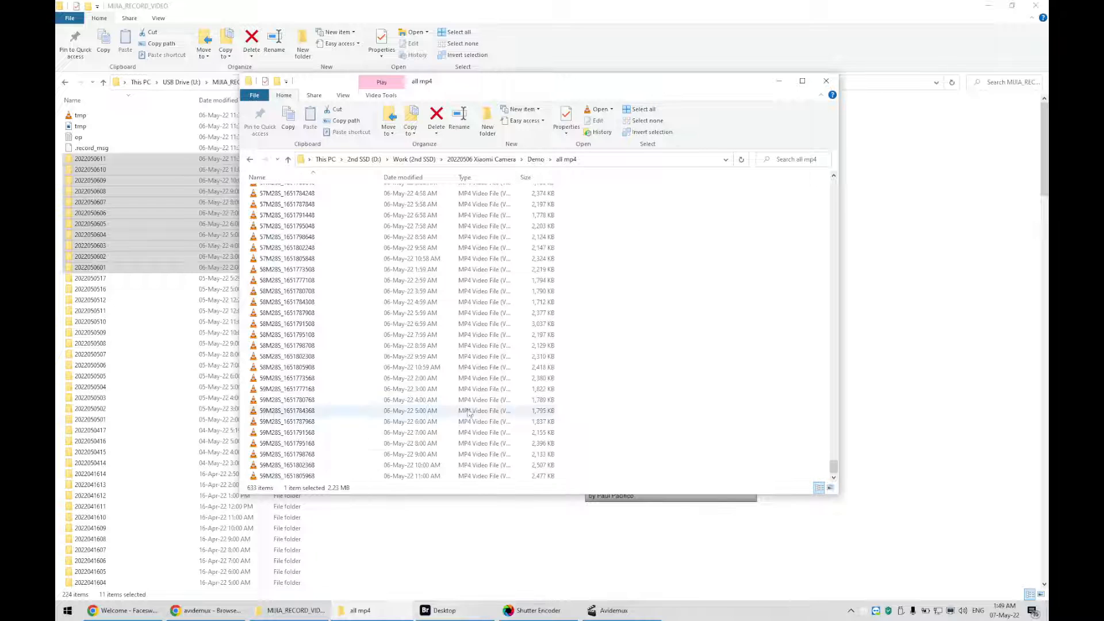
{"action": "left_click", "coordinate": [295, 466]}
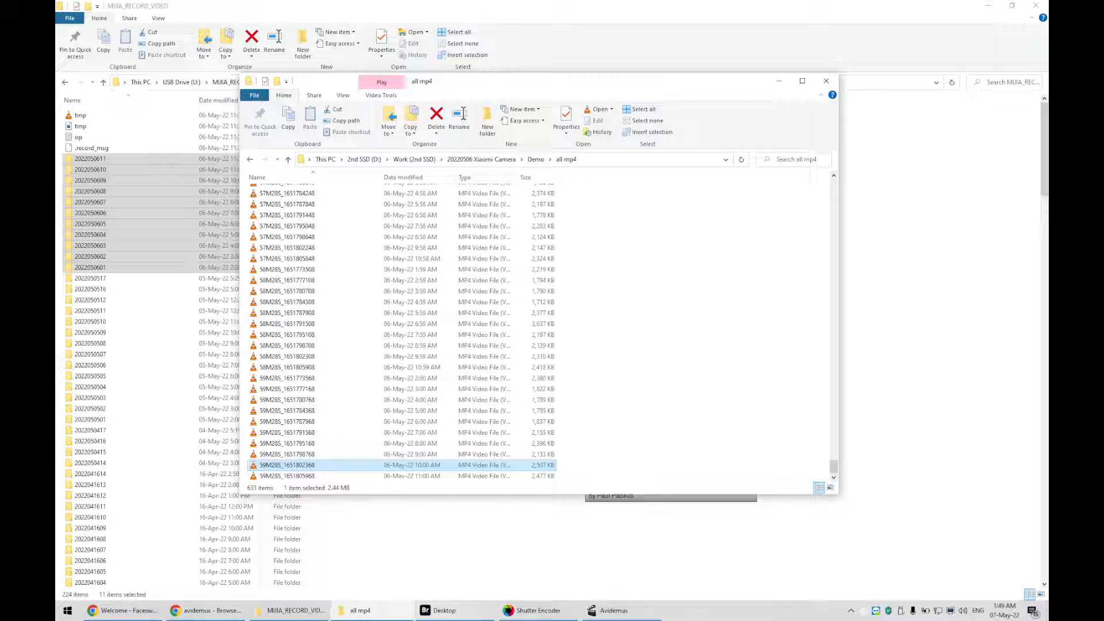
{"action": "left_click", "coordinate": [291, 477], "text": "ctrl"}
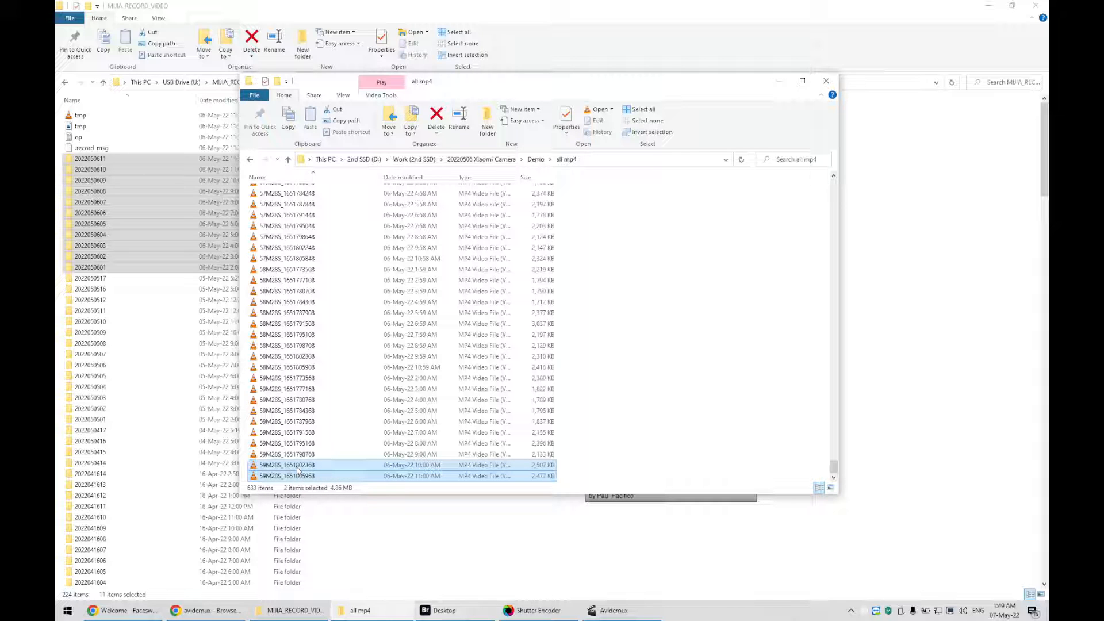
{"action": "left_click_drag", "start_coordinate": [296, 469], "coordinate": [656, 310]}
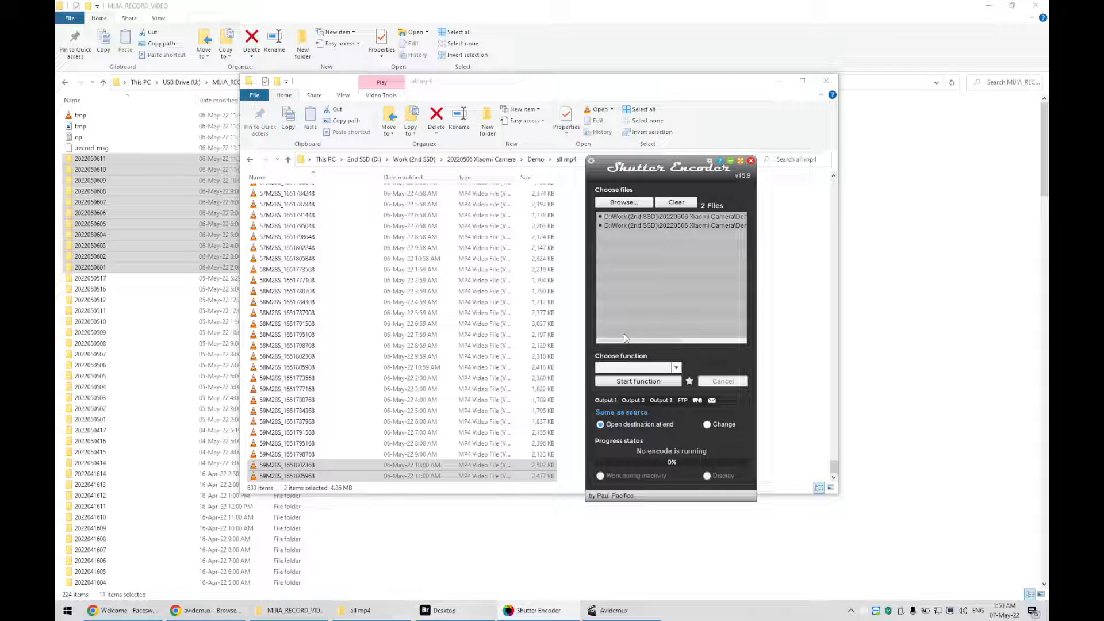
Choose the Rewrap function with avi as the output container
{"action": "left_click", "coordinate": [677, 368]}
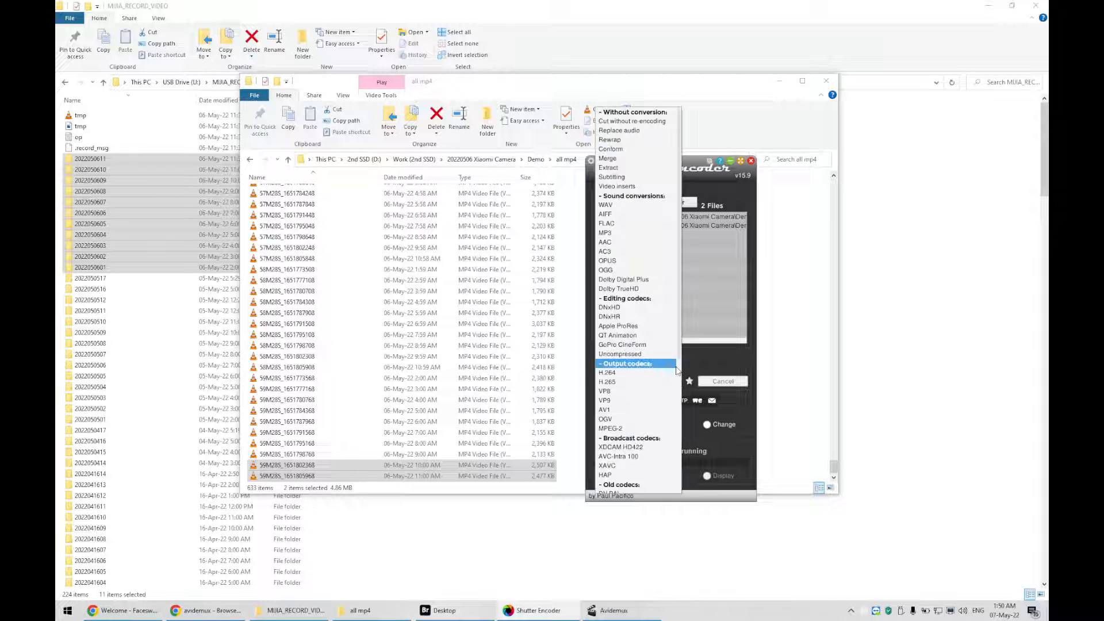
{"action": "left_click", "coordinate": [653, 141]}
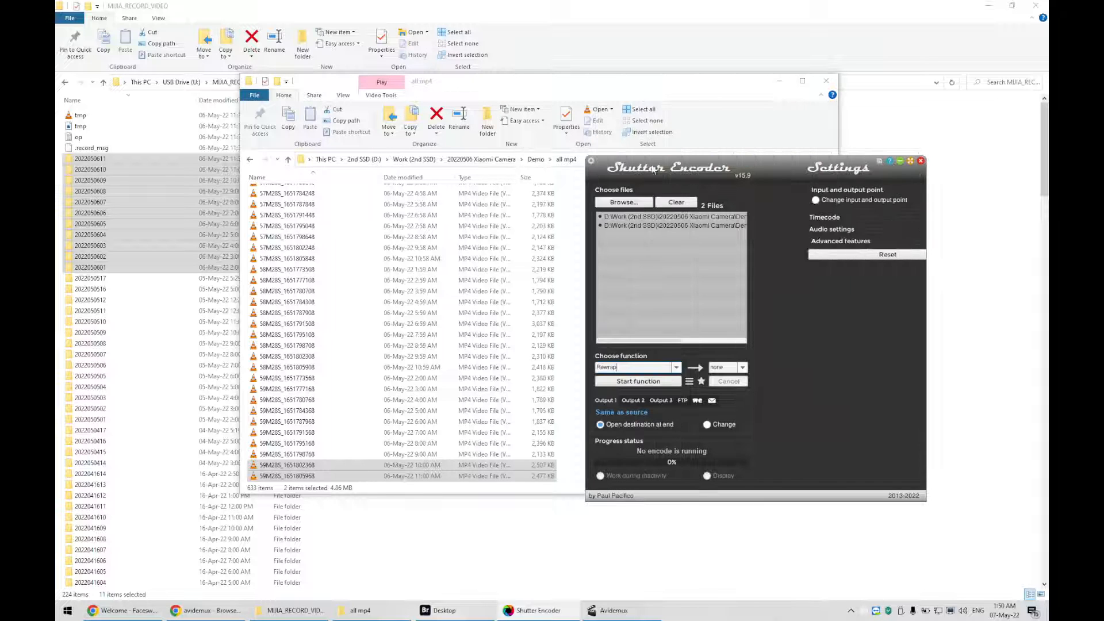
{"action": "left_click", "coordinate": [744, 368]}
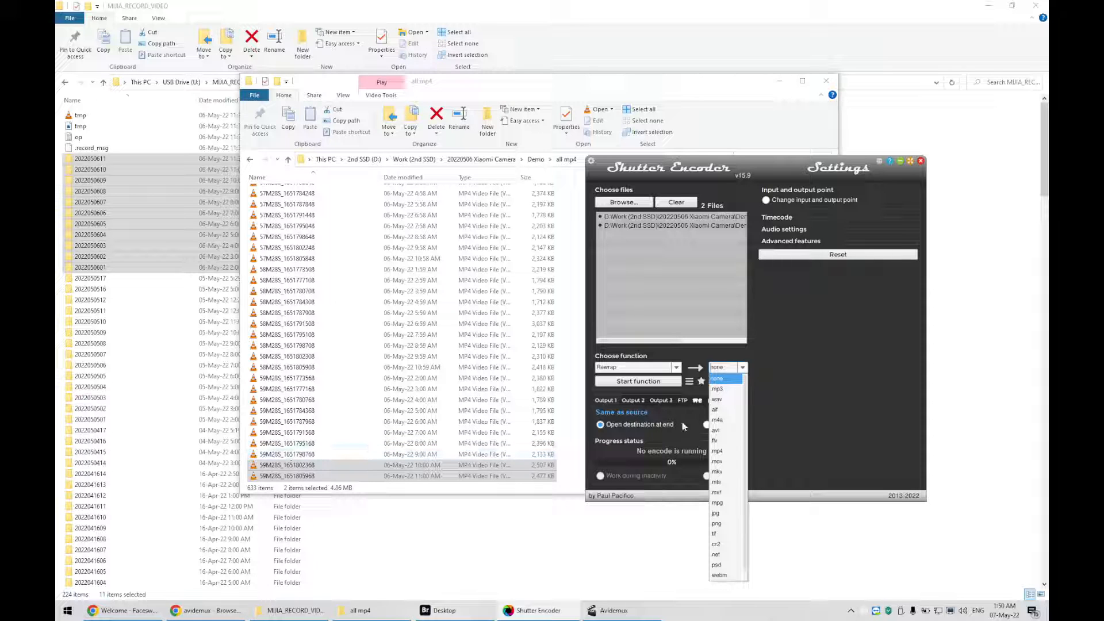
{"action": "left_click", "coordinate": [727, 430]}
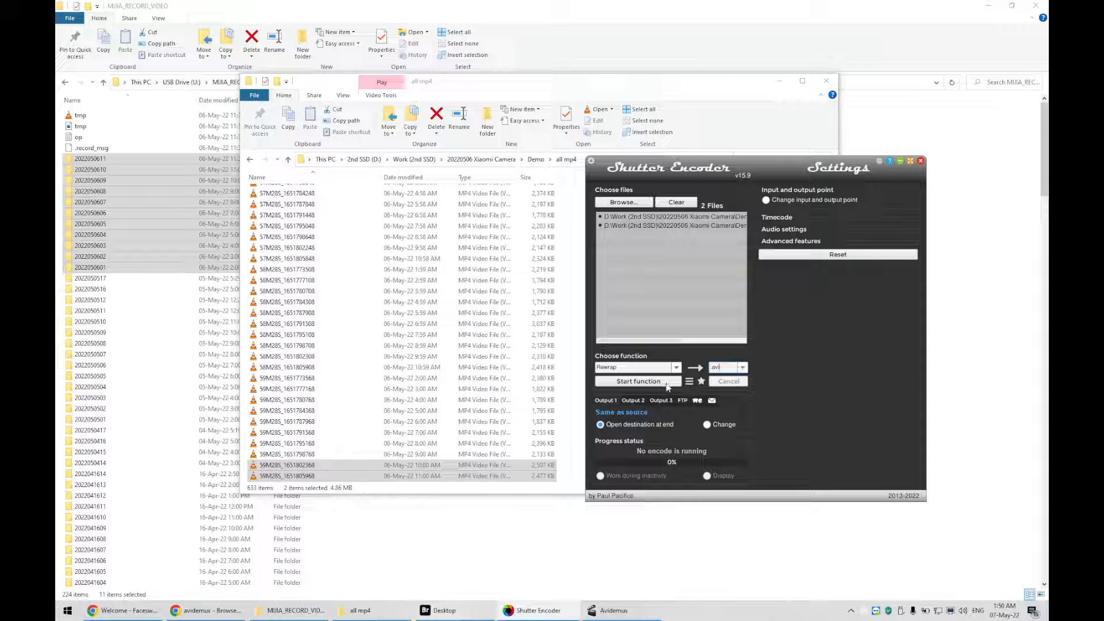
Set the audio to convert to MP3 at 96 kb/s
{"action": "left_click", "coordinate": [783, 230]}
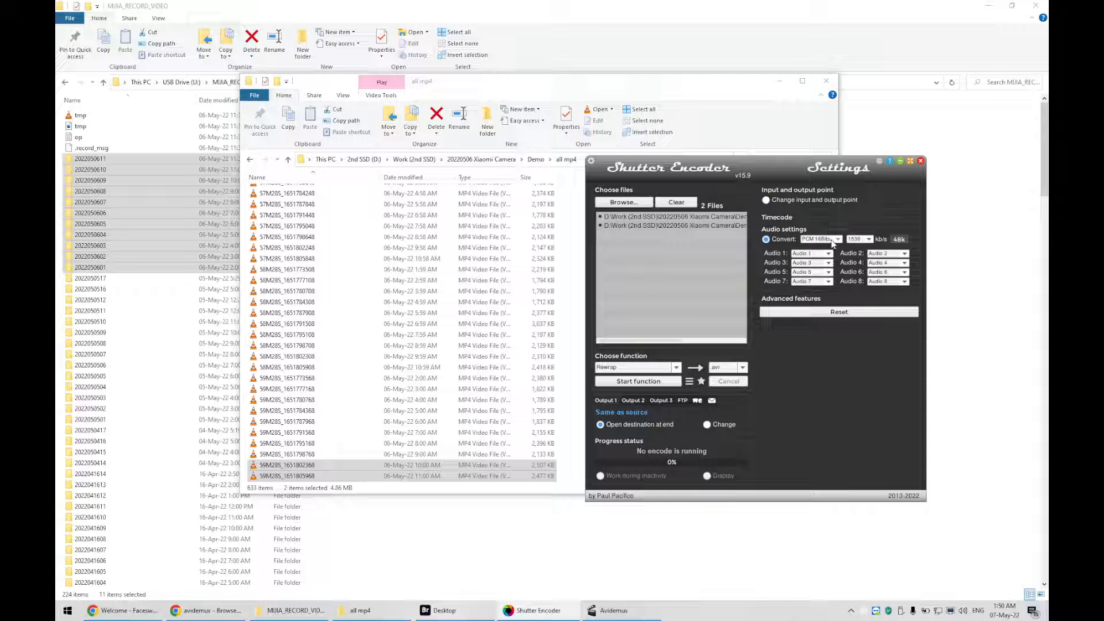
{"action": "left_click", "coordinate": [831, 242]}
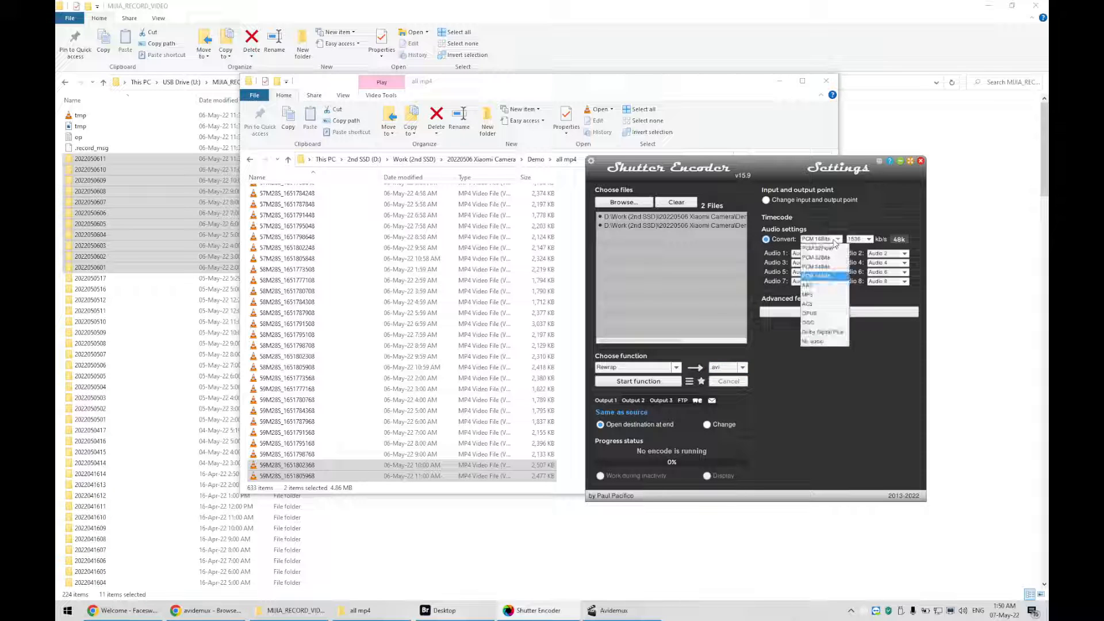
{"action": "left_click", "coordinate": [824, 294]}
{"action": "left_click", "coordinate": [857, 239]}
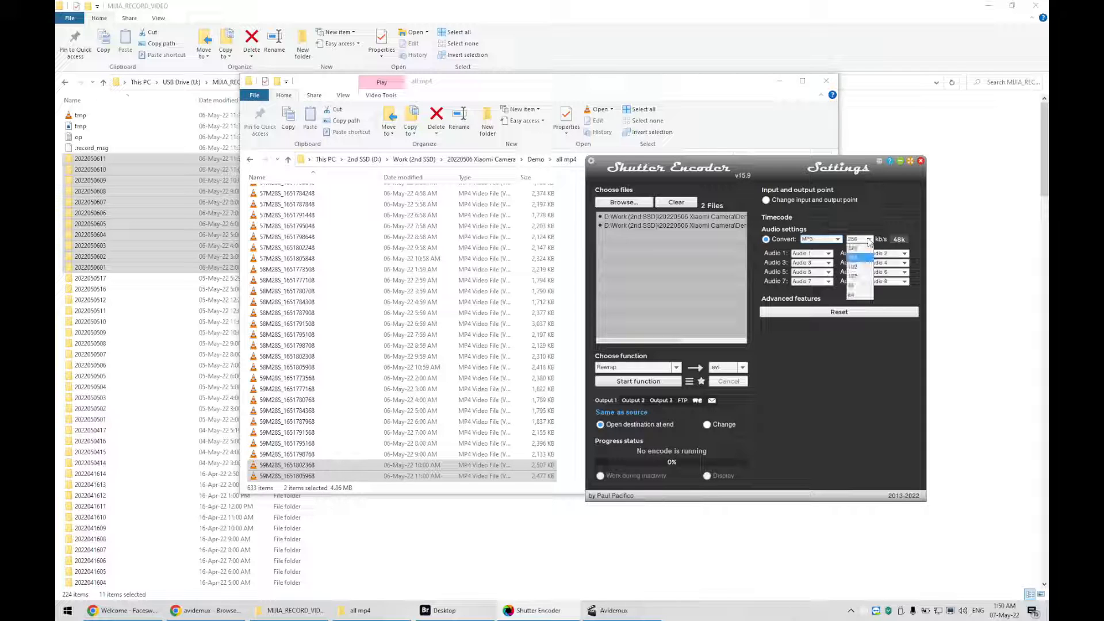
{"action": "left_click", "coordinate": [861, 287]}
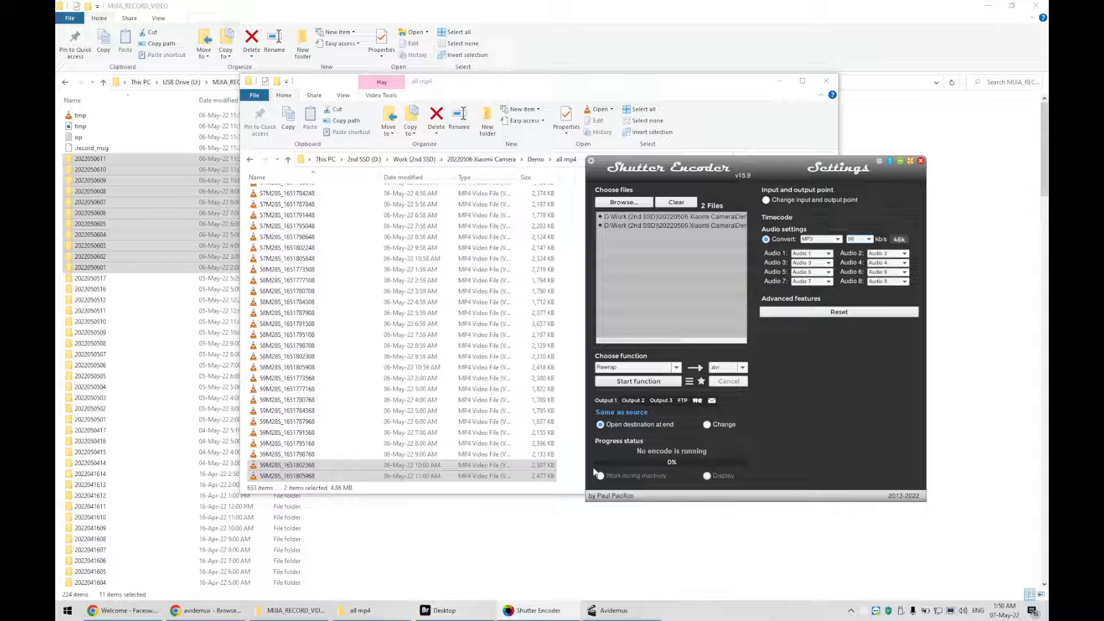
Start the rewrap of the two listed videos
{"action": "left_click", "coordinate": [654, 382]}
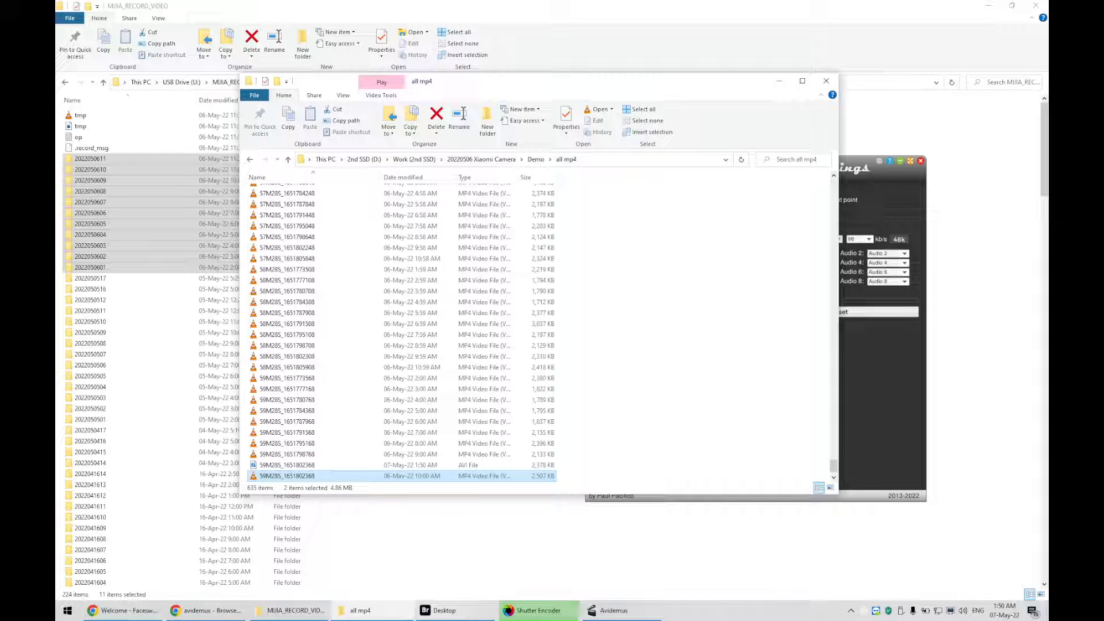
{"action": "left_click", "coordinate": [606, 479]}
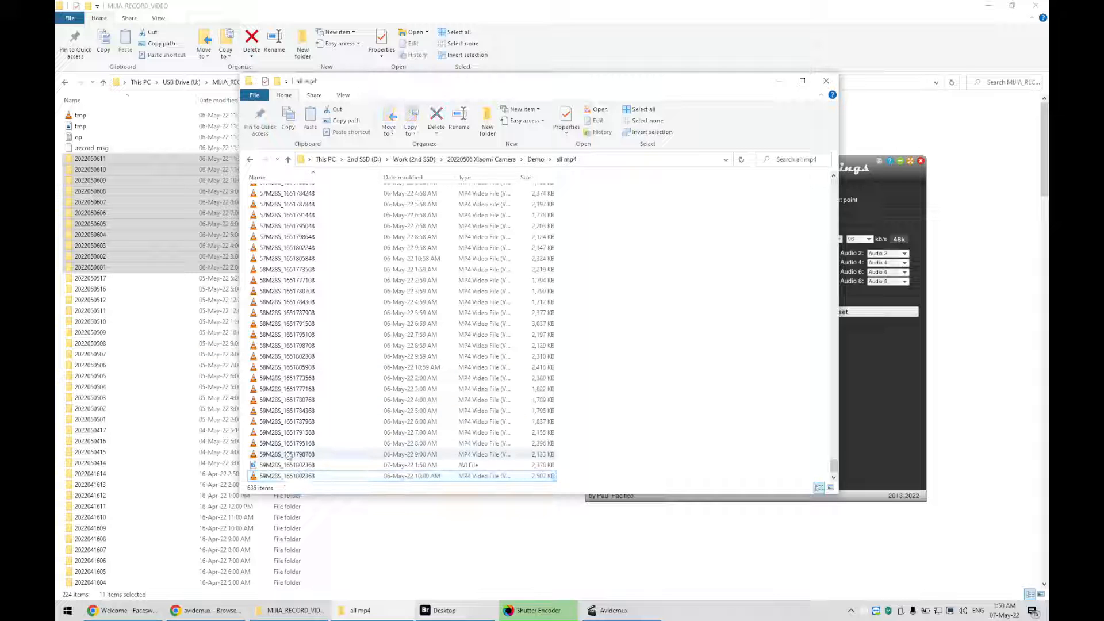
{"action": "scroll", "coordinate": [339, 394], "scroll_direction": "down", "scroll_amount": 1}
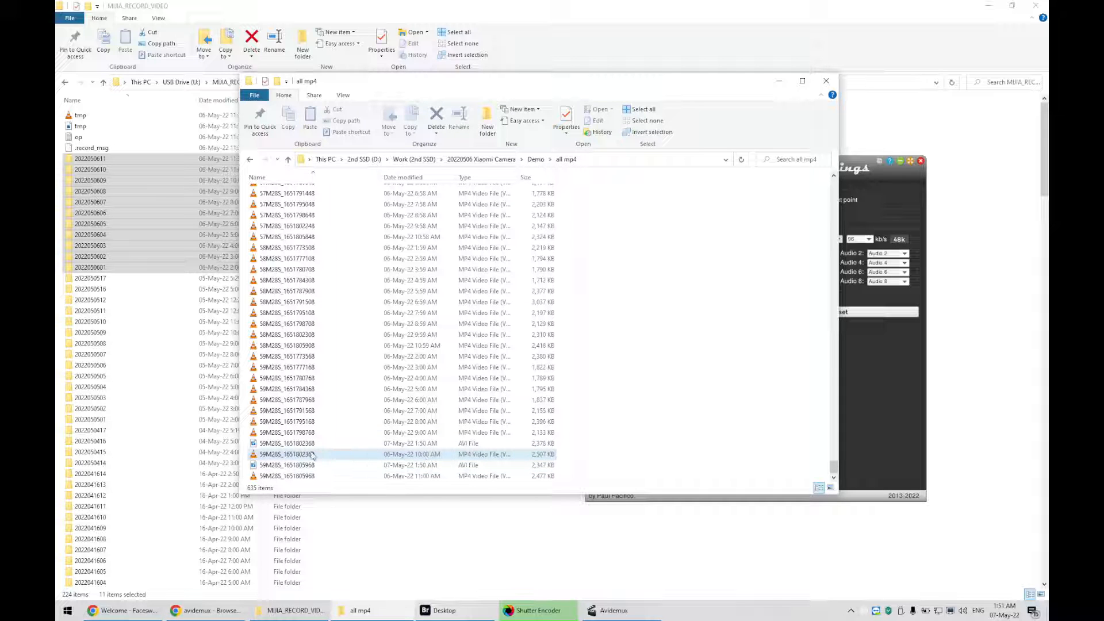
Sort the all mp4 folder by type and select the two new avi files
{"action": "left_click", "coordinate": [301, 434]}
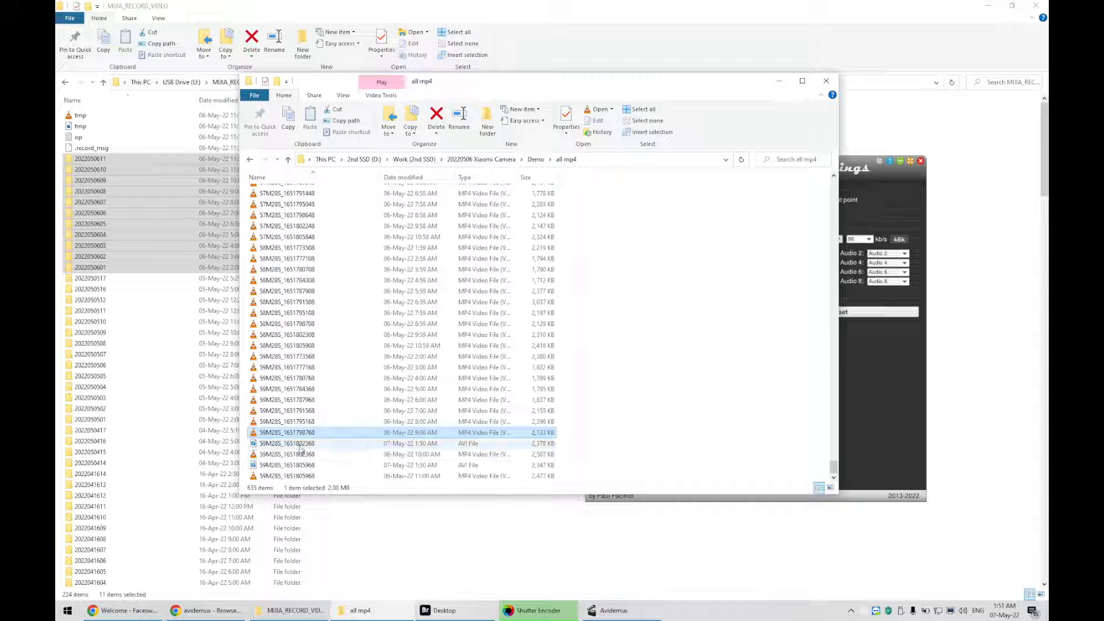
{"action": "left_click", "coordinate": [469, 177]}
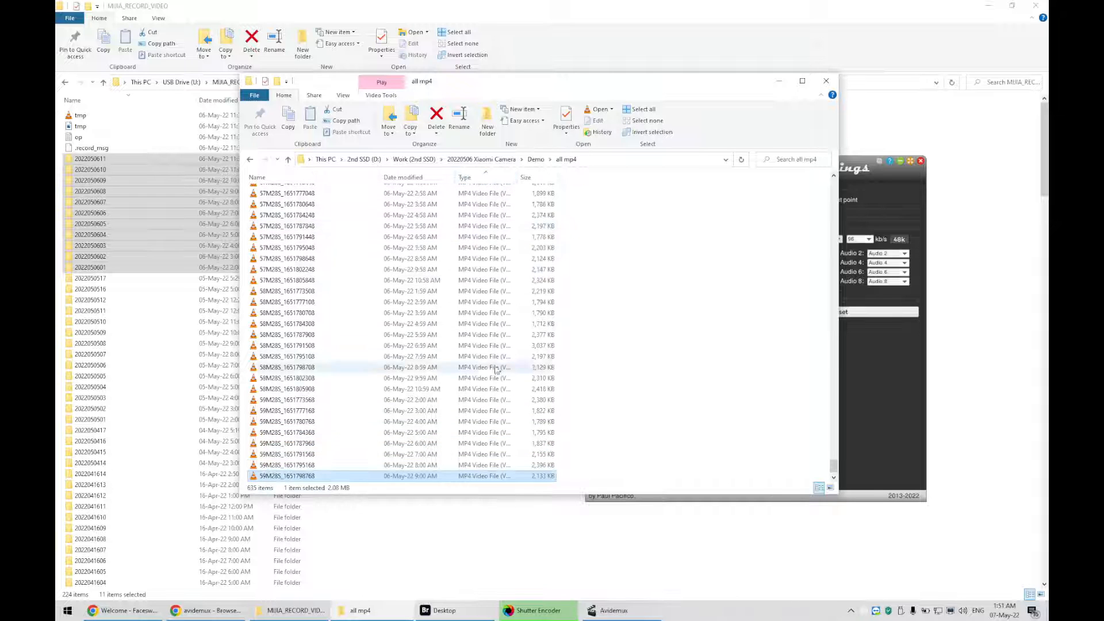
{"action": "scroll", "coordinate": [402, 419], "scroll_direction": "up", "scroll_amount": 20}
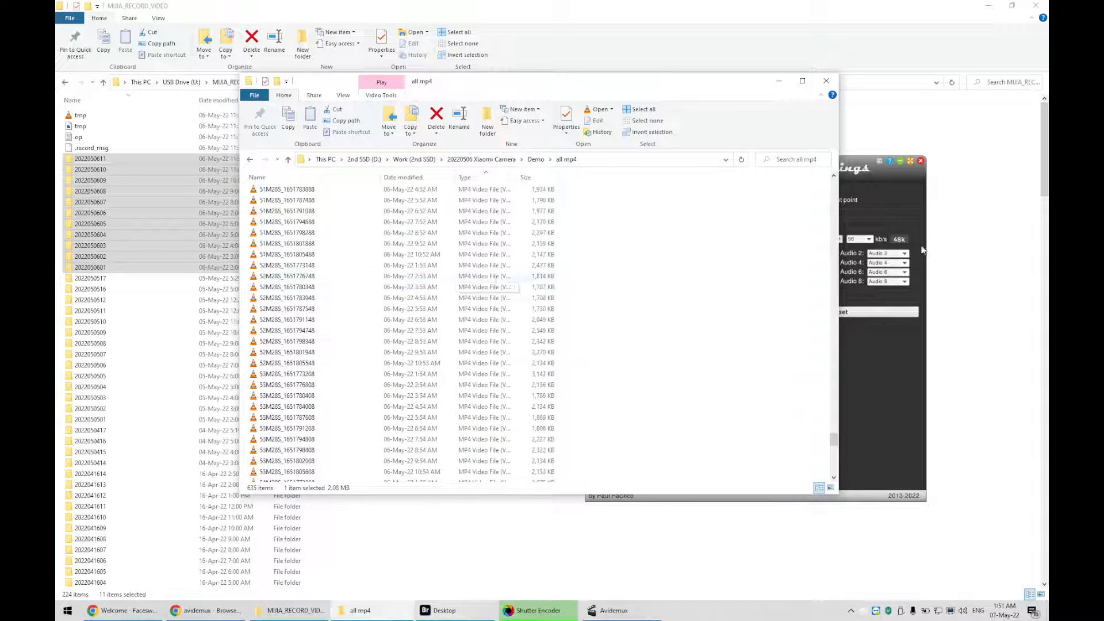
{"action": "left_click_drag", "start_coordinate": [833, 440], "coordinate": [836, 168]}
{"action": "left_click", "coordinate": [281, 194]}
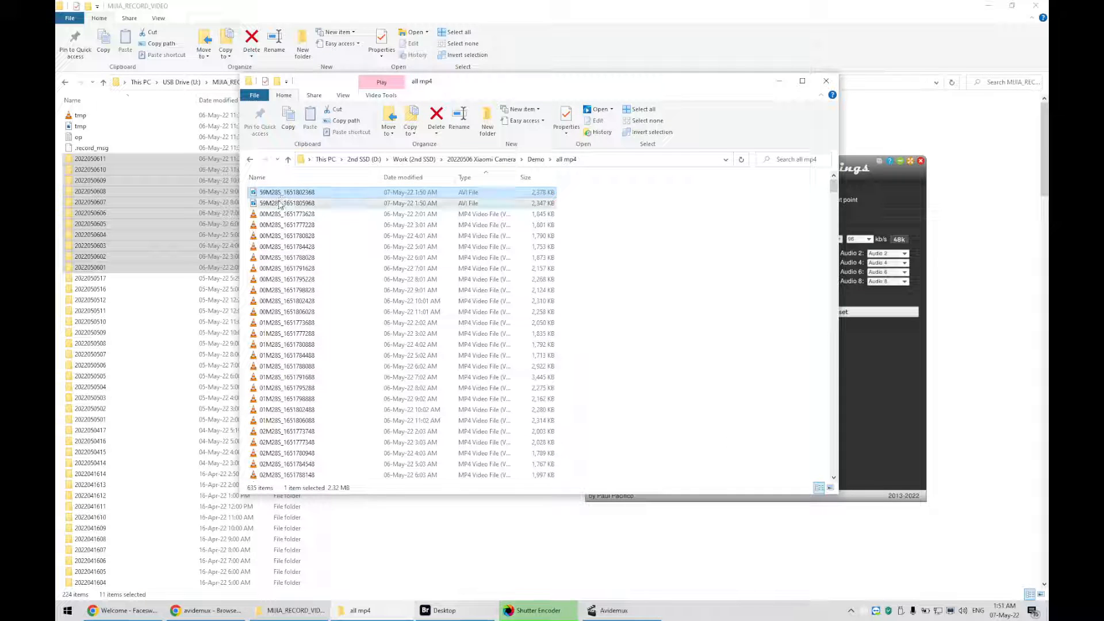
{"action": "left_click", "coordinate": [484, 205], "text": "shift"}
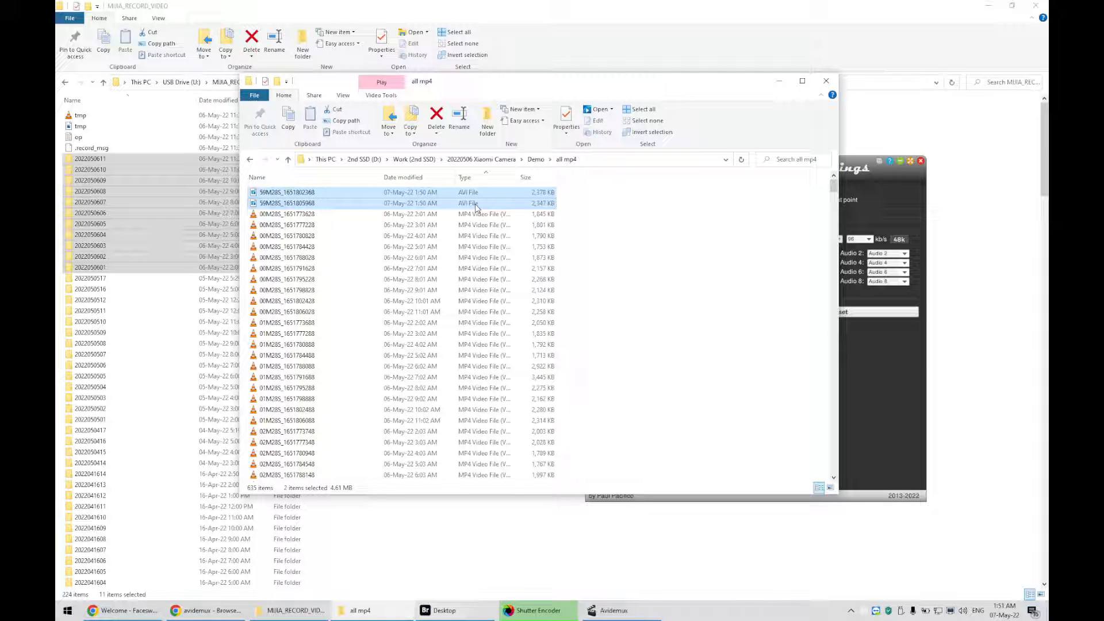
Take the all mp4 folder path from the address bar and open that folder in Adobe Bridge
{"action": "left_click", "coordinate": [597, 160]}
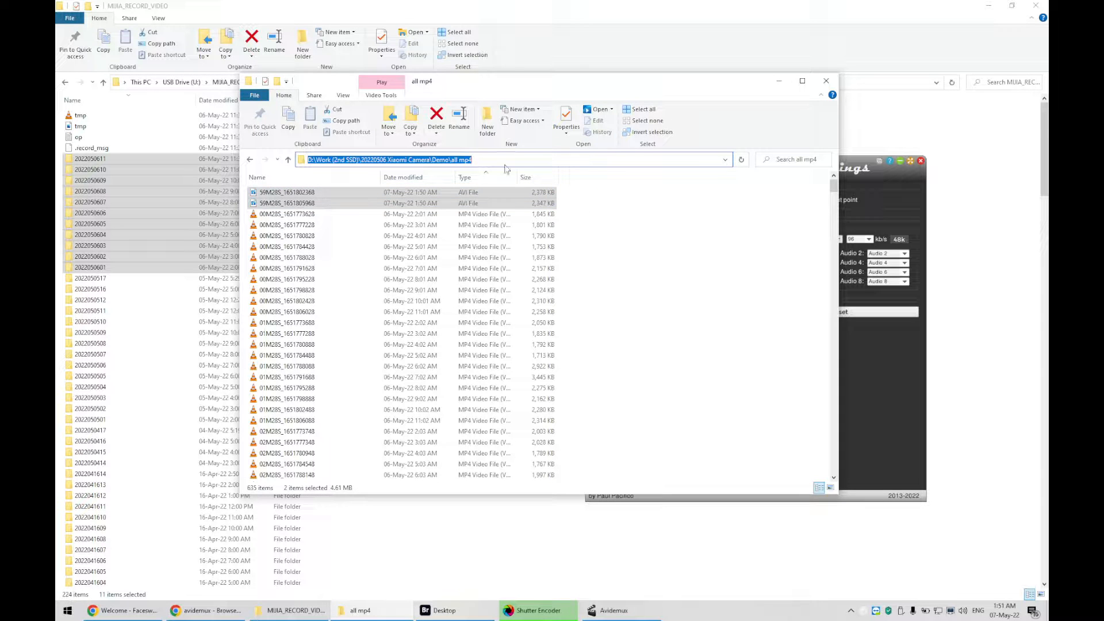
{"action": "right_click", "coordinate": [452, 162]}
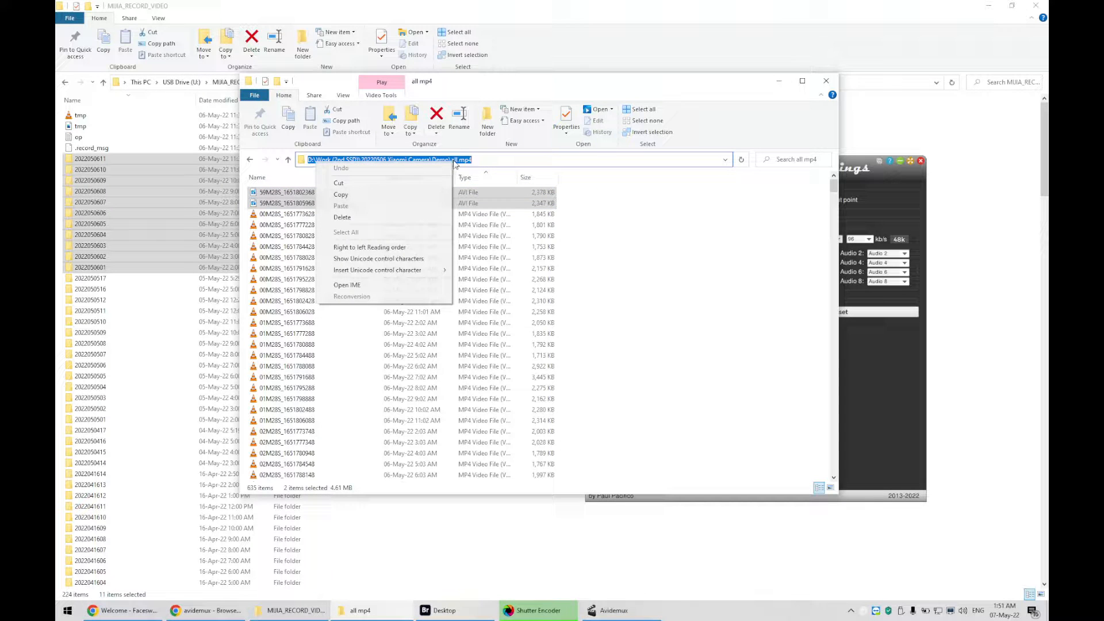
{"action": "left_click", "coordinate": [434, 183]}
{"action": "left_click", "coordinate": [454, 610]}
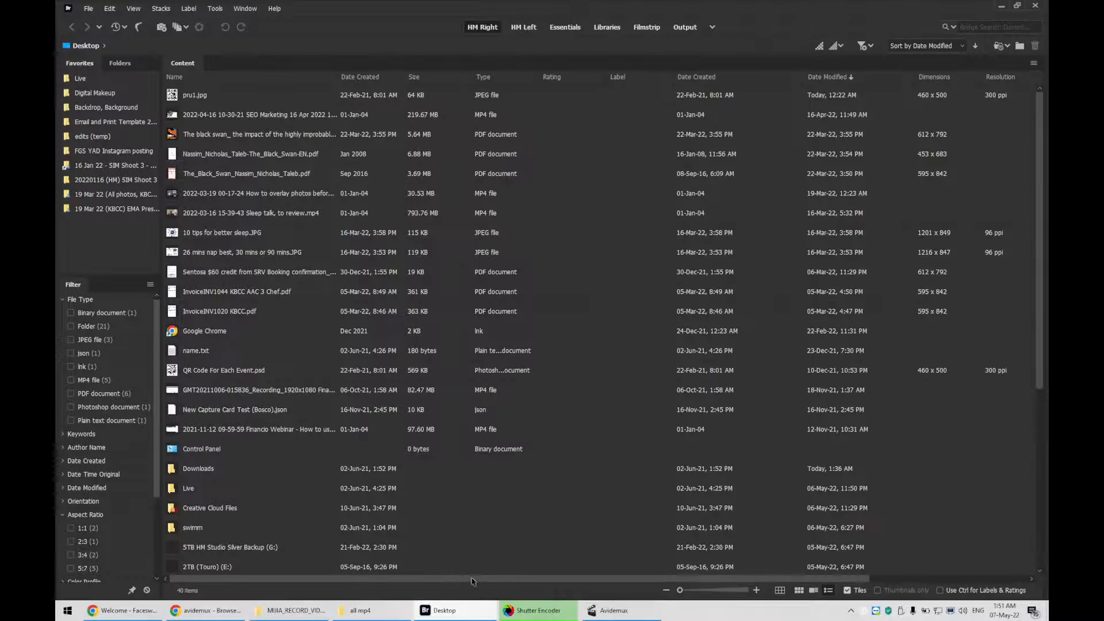
{"action": "left_click", "coordinate": [331, 46]}
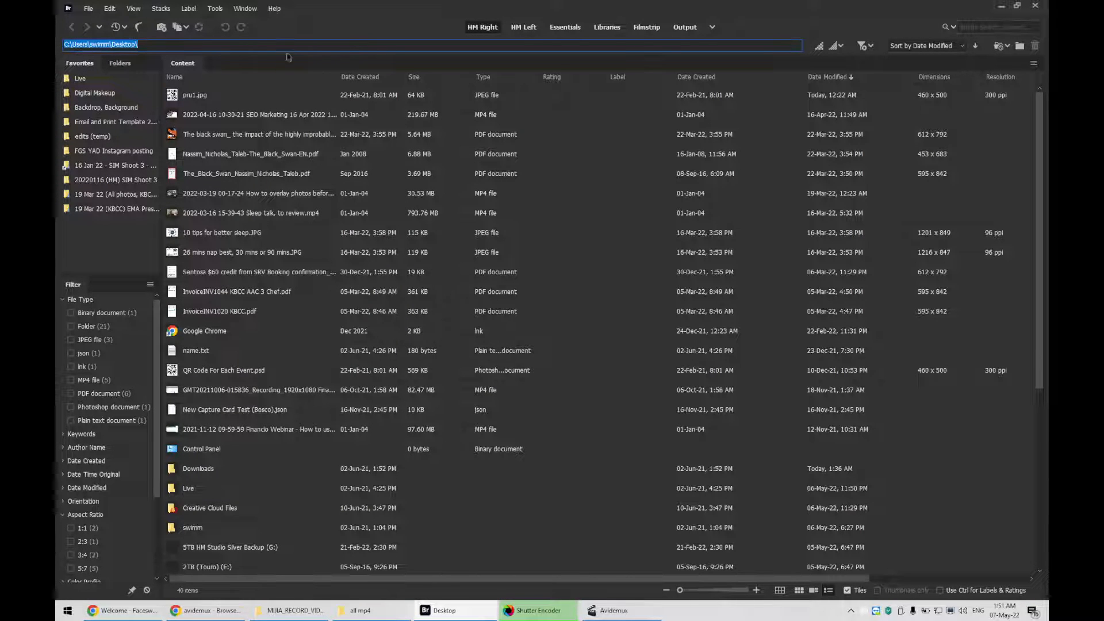
{"action": "right_click", "coordinate": [171, 45]}
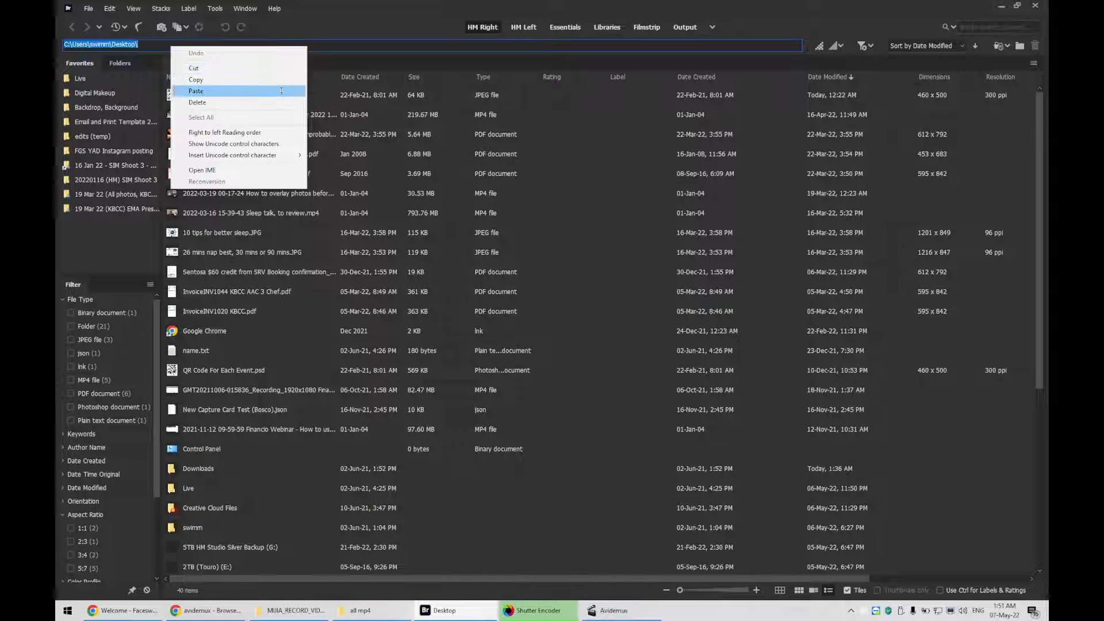
{"action": "left_click", "coordinate": [281, 90]}
{"action": "key", "text": "Return"}
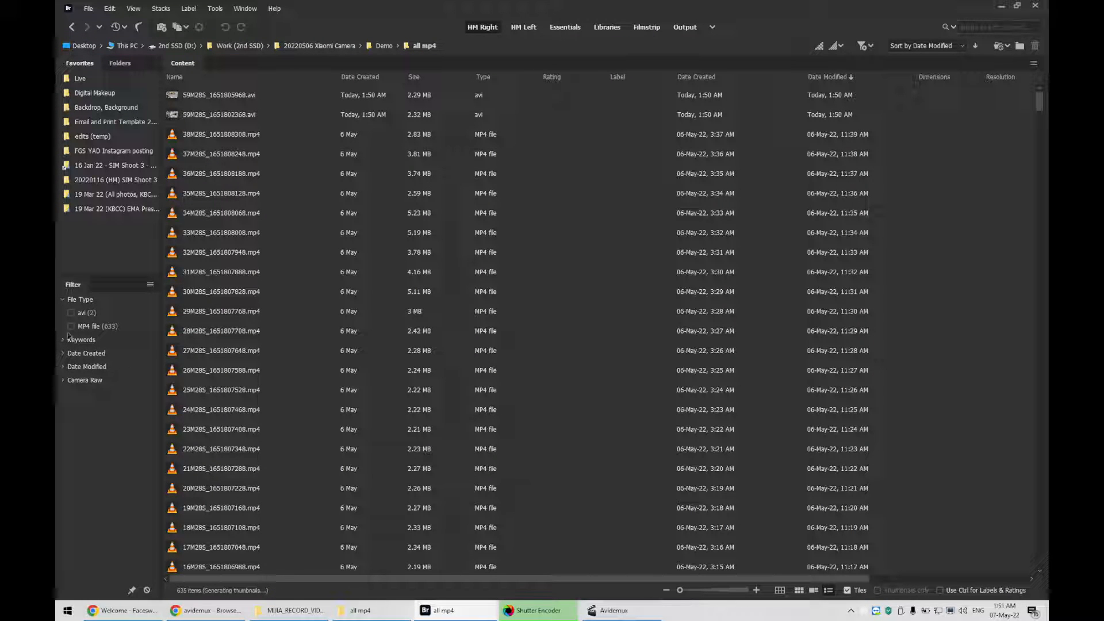
Filter the Bridge content by the avi and MP4 file types in turn to compare them
{"action": "left_click", "coordinate": [70, 314]}
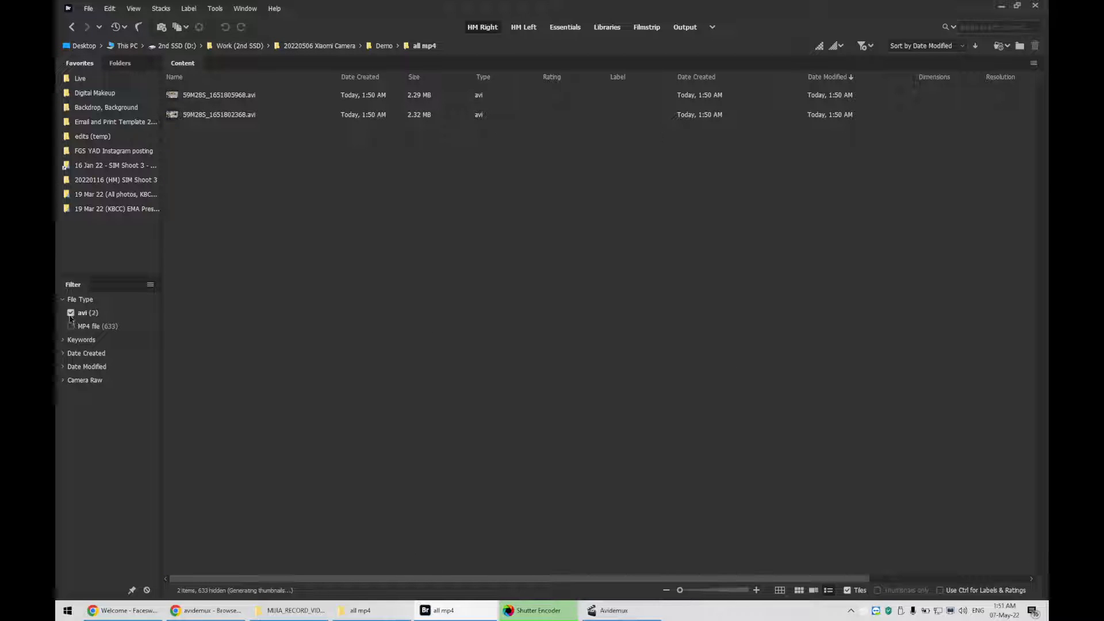
{"action": "left_click", "coordinate": [71, 313]}
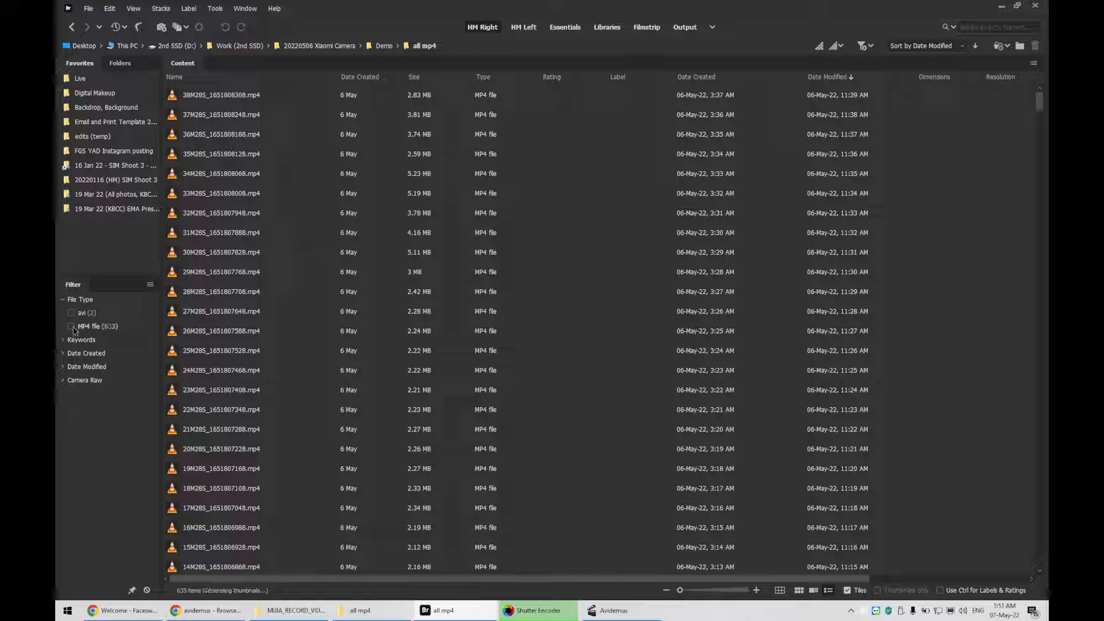
{"action": "left_click", "coordinate": [71, 313]}
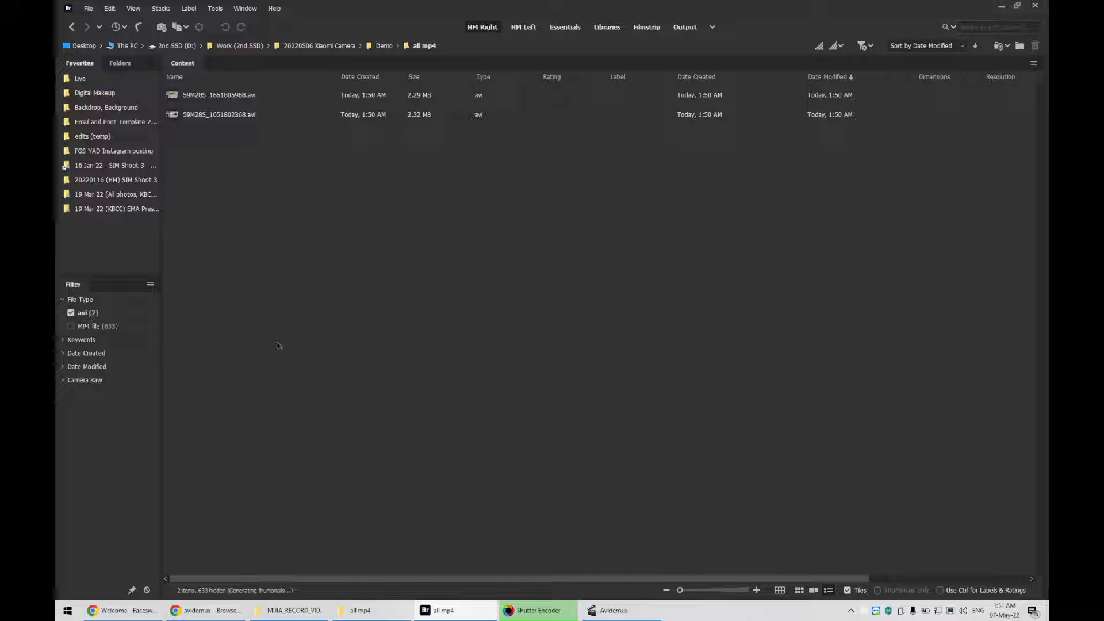
{"action": "left_click", "coordinate": [71, 325]}
{"action": "left_click", "coordinate": [71, 313]}
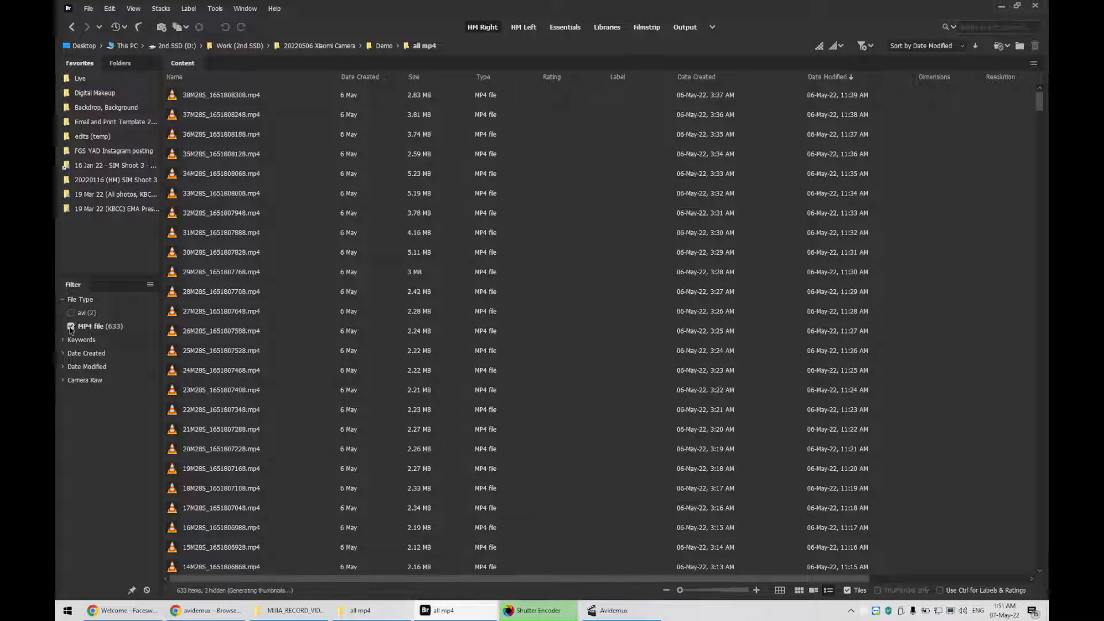
{"action": "left_click", "coordinate": [70, 326]}
{"action": "left_click", "coordinate": [71, 313]}
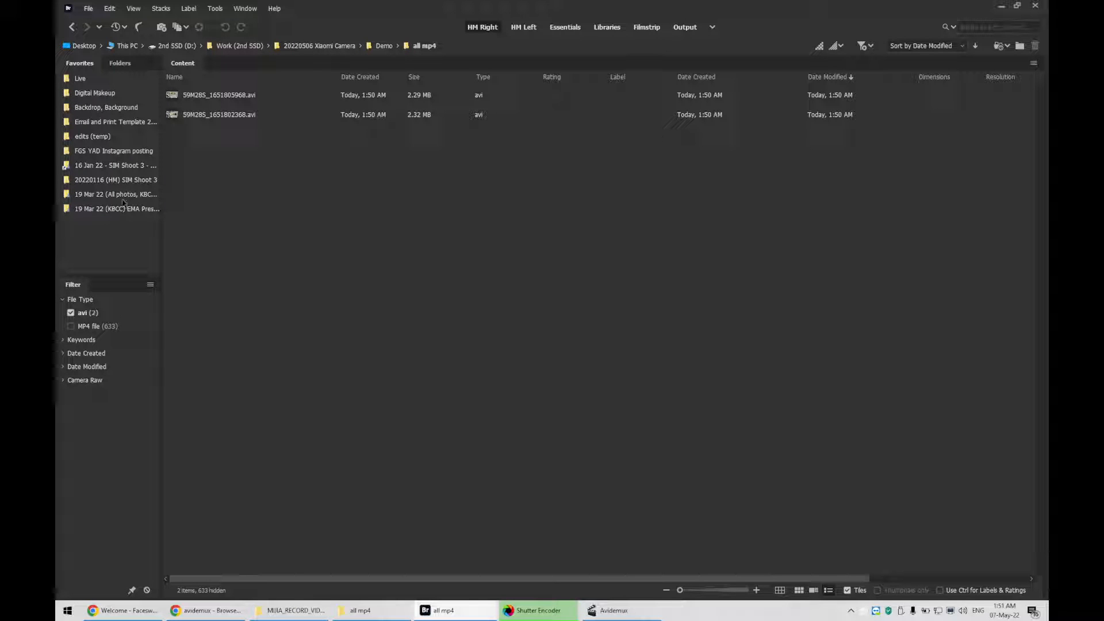
{"action": "left_click", "coordinate": [70, 326]}
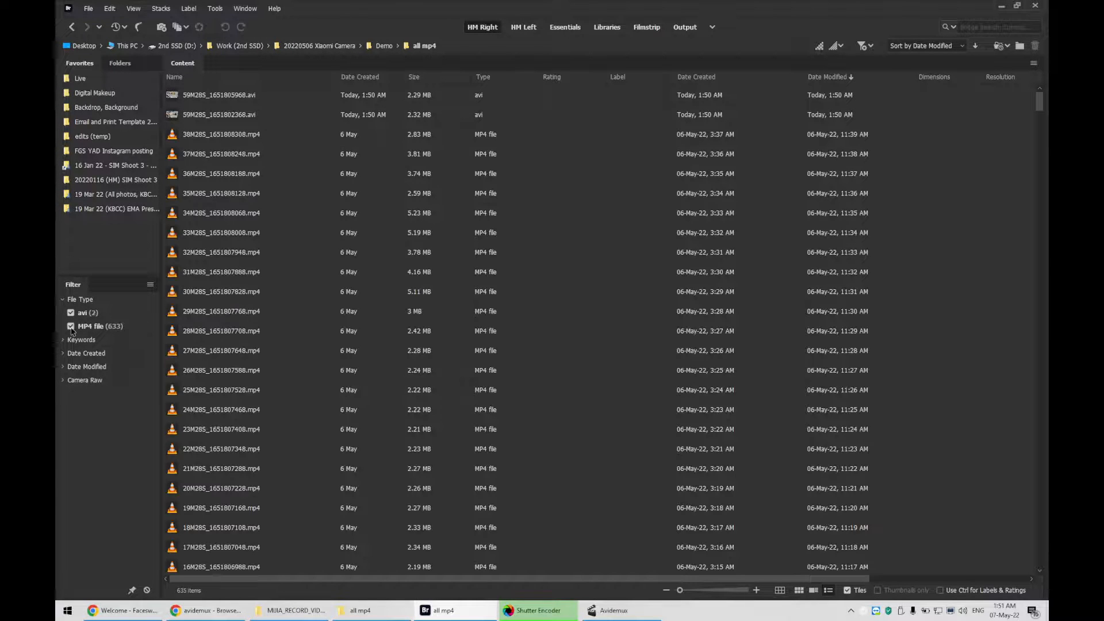
{"action": "left_click", "coordinate": [71, 326]}
{"action": "key", "text": "ctrl+a"}
{"action": "left_click", "coordinate": [71, 326]}
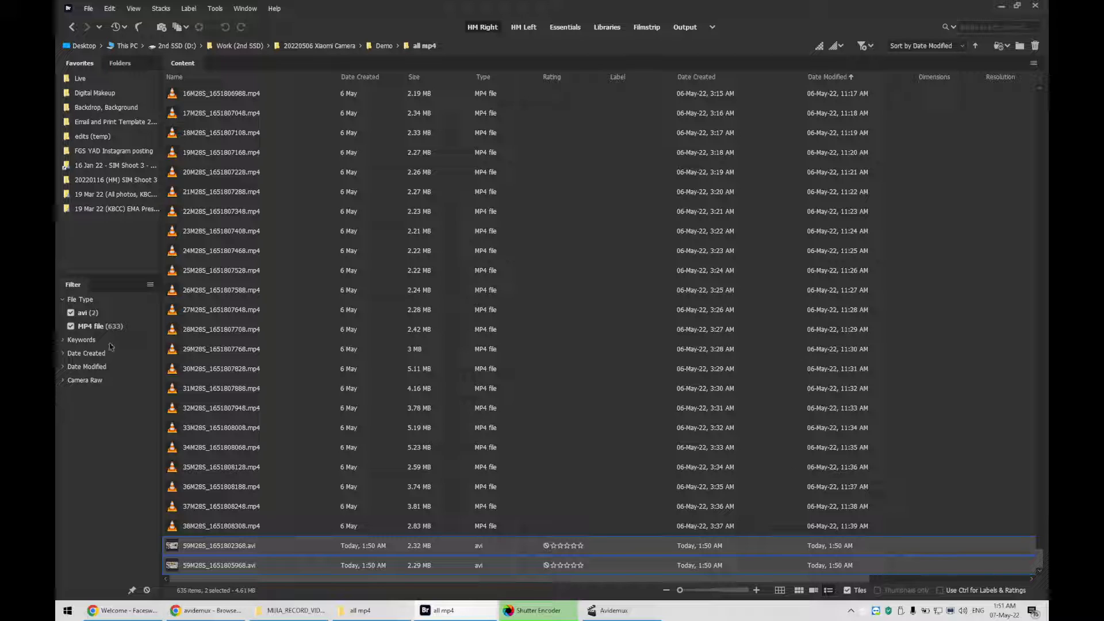
{"action": "left_click", "coordinate": [71, 313]}
{"action": "left_click", "coordinate": [70, 326]}
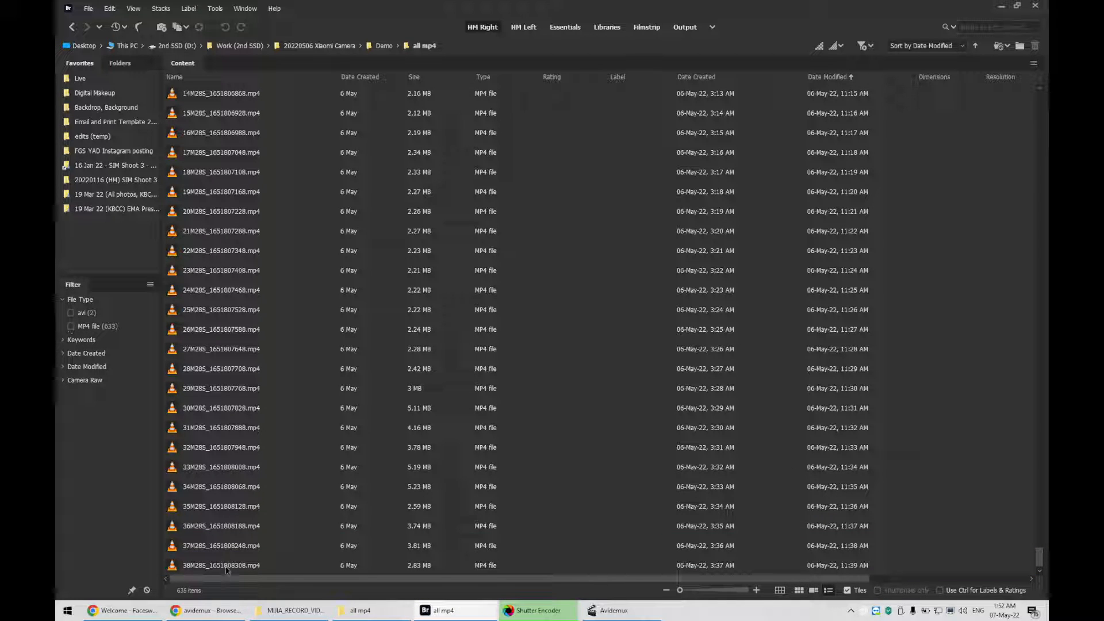
Sort the Bridge content by date modified in ascending order and scroll to the top
{"action": "left_click", "coordinate": [404, 565]}
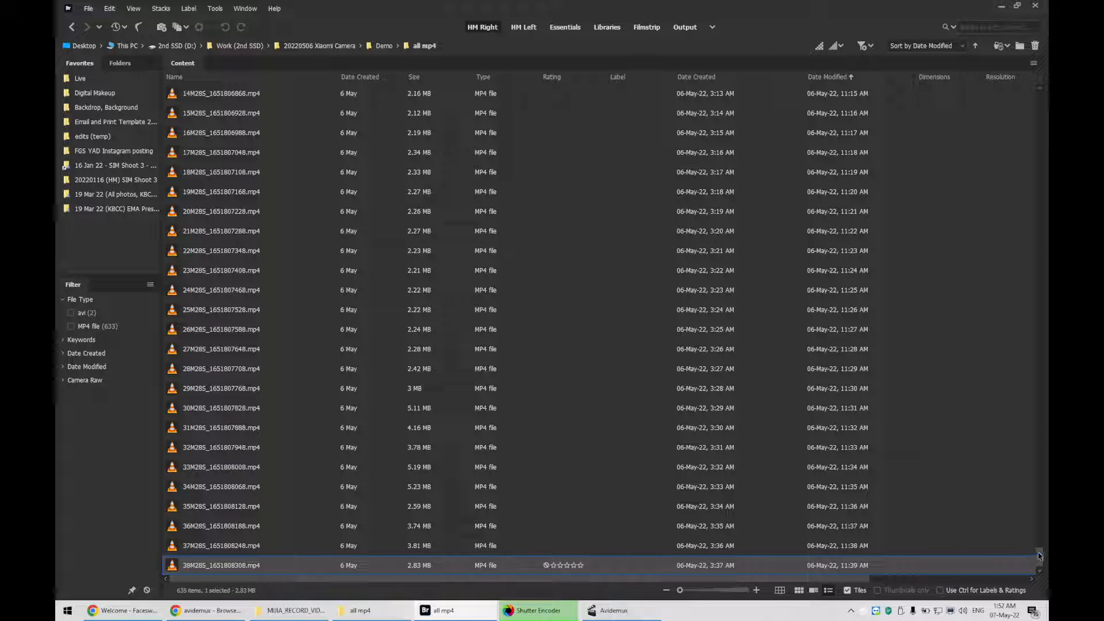
{"action": "left_click_drag", "start_coordinate": [1039, 556], "coordinate": [1029, 68]}
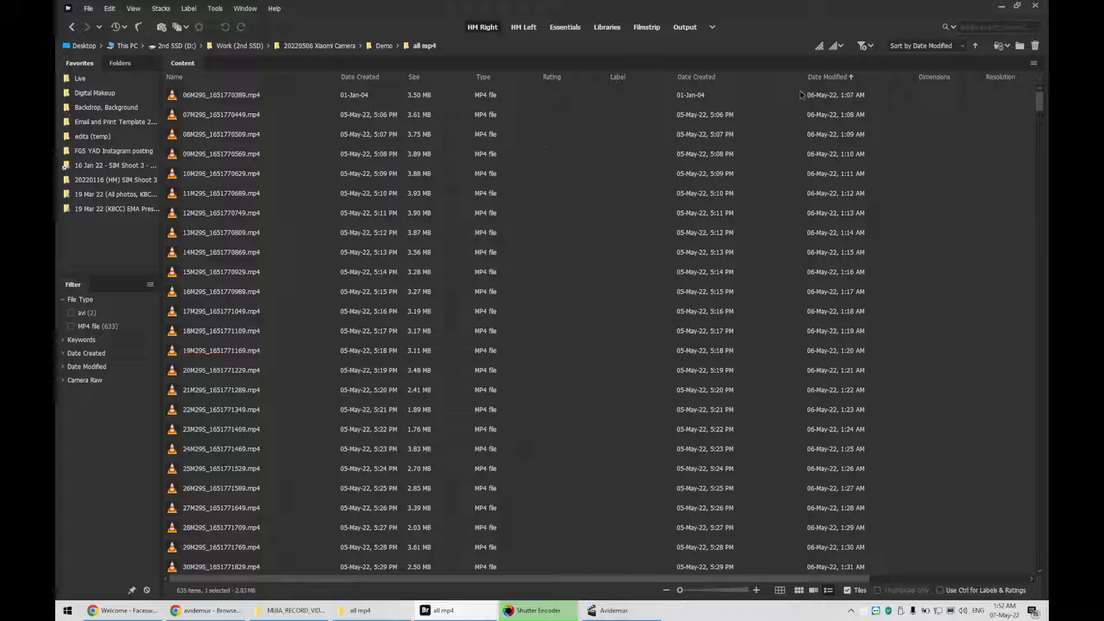
{"action": "left_click", "coordinate": [842, 78]}
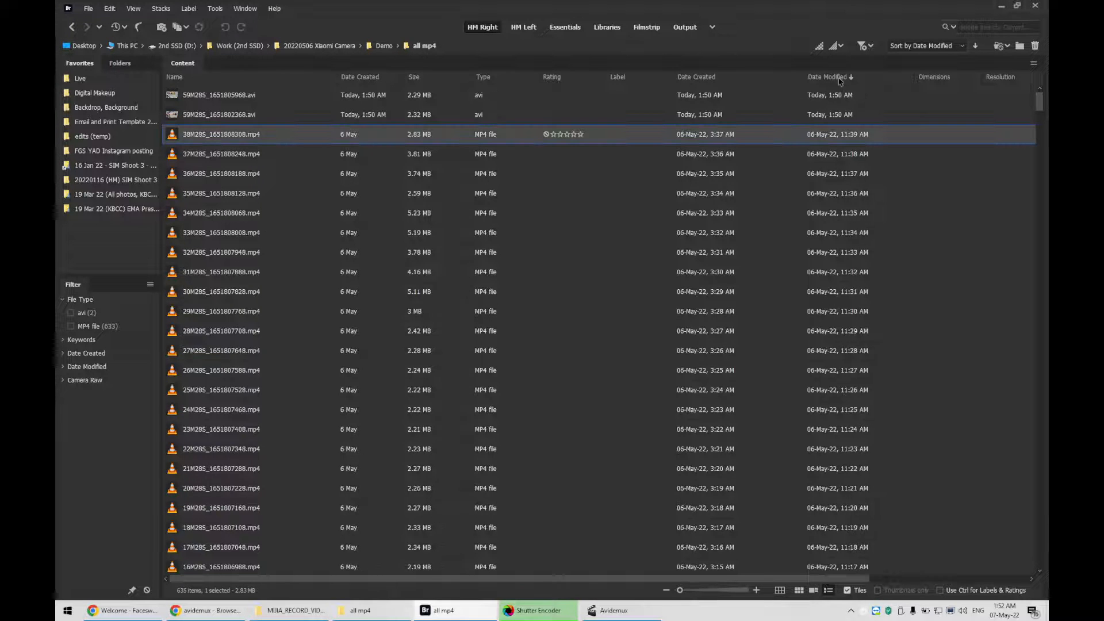
{"action": "left_click", "coordinate": [841, 78]}
{"action": "left_click", "coordinate": [840, 79]}
{"action": "left_click", "coordinate": [840, 79]}
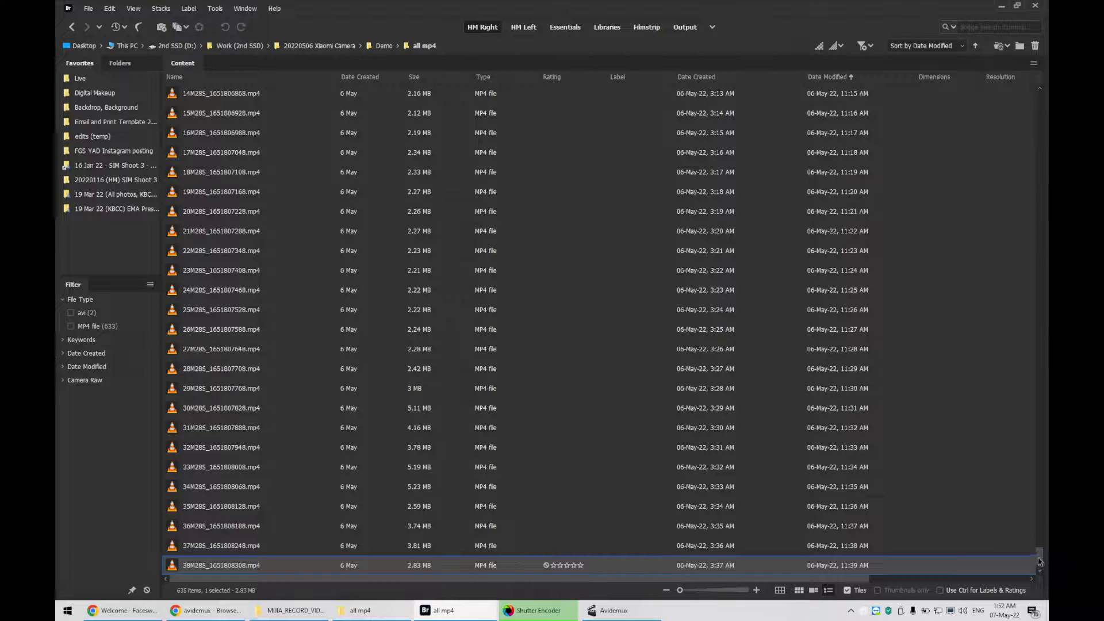
{"action": "left_click_drag", "start_coordinate": [1038, 559], "coordinate": [1028, 73]}
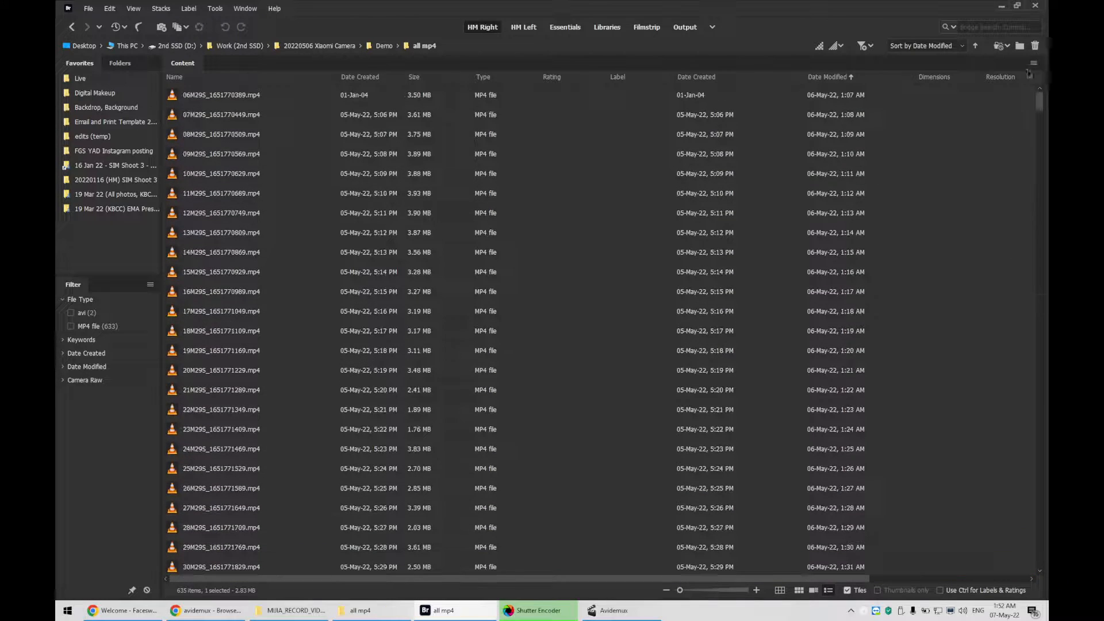
Select every mp4 clip in the folder, from the first to the last one
{"action": "left_click", "coordinate": [846, 99]}
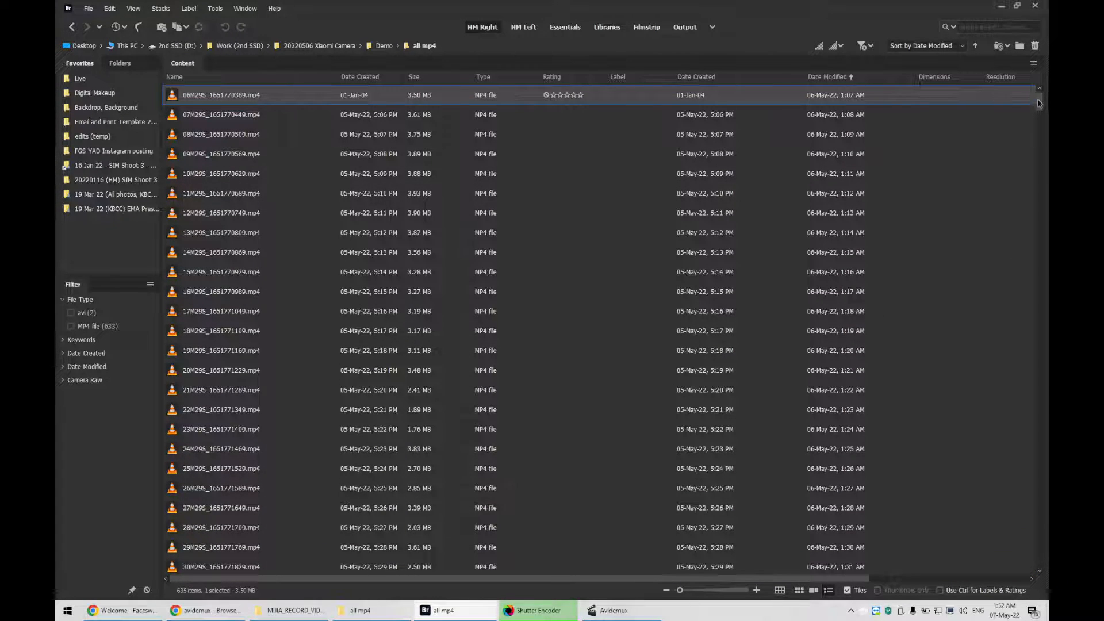
{"action": "left_click_drag", "start_coordinate": [1039, 101], "coordinate": [1042, 560]}
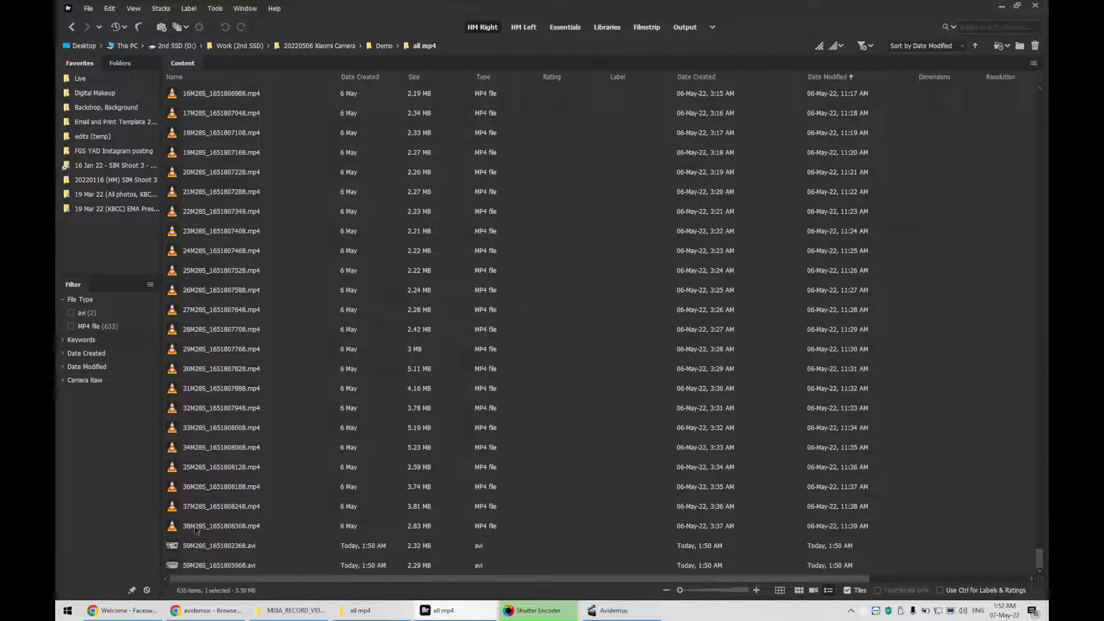
{"action": "left_click", "coordinate": [235, 528]}
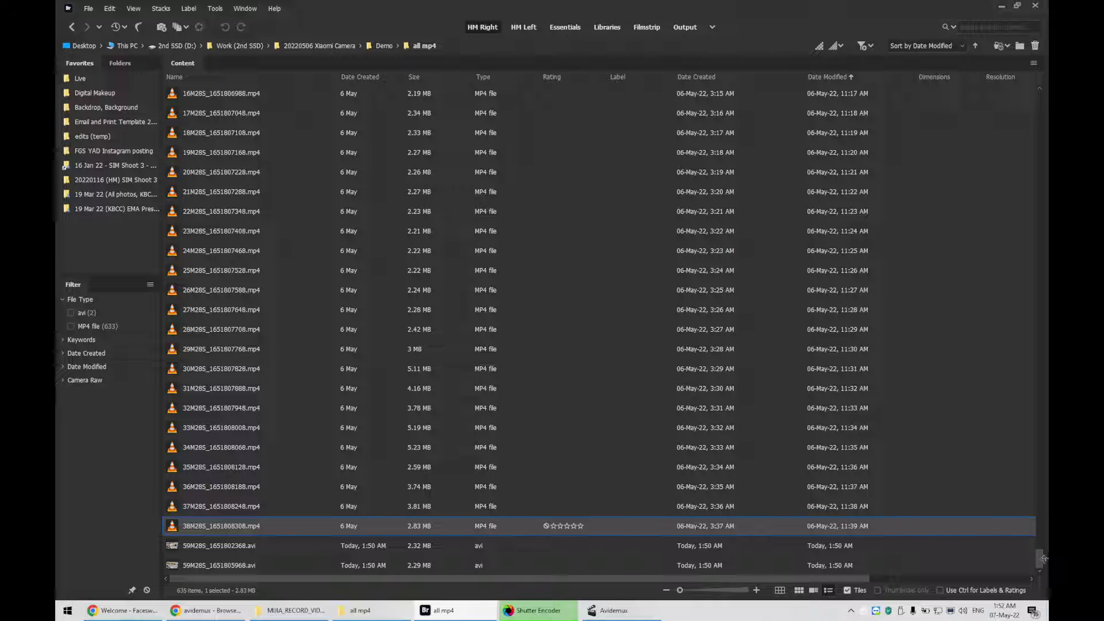
{"action": "left_click_drag", "start_coordinate": [1044, 559], "coordinate": [1033, 103]}
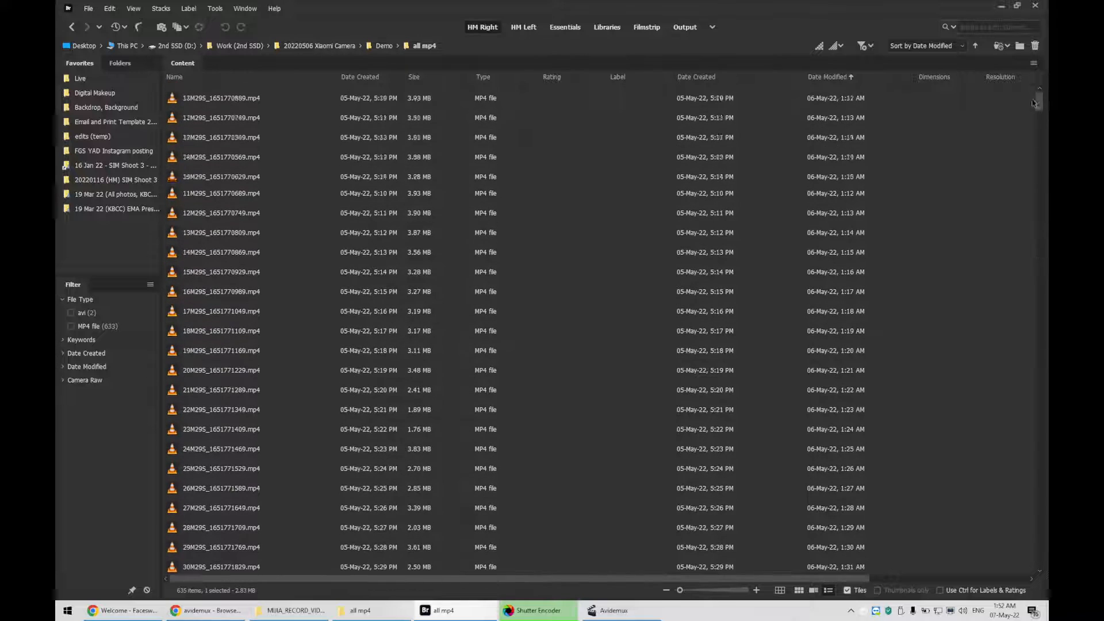
{"action": "left_click", "coordinate": [208, 96], "text": "shift"}
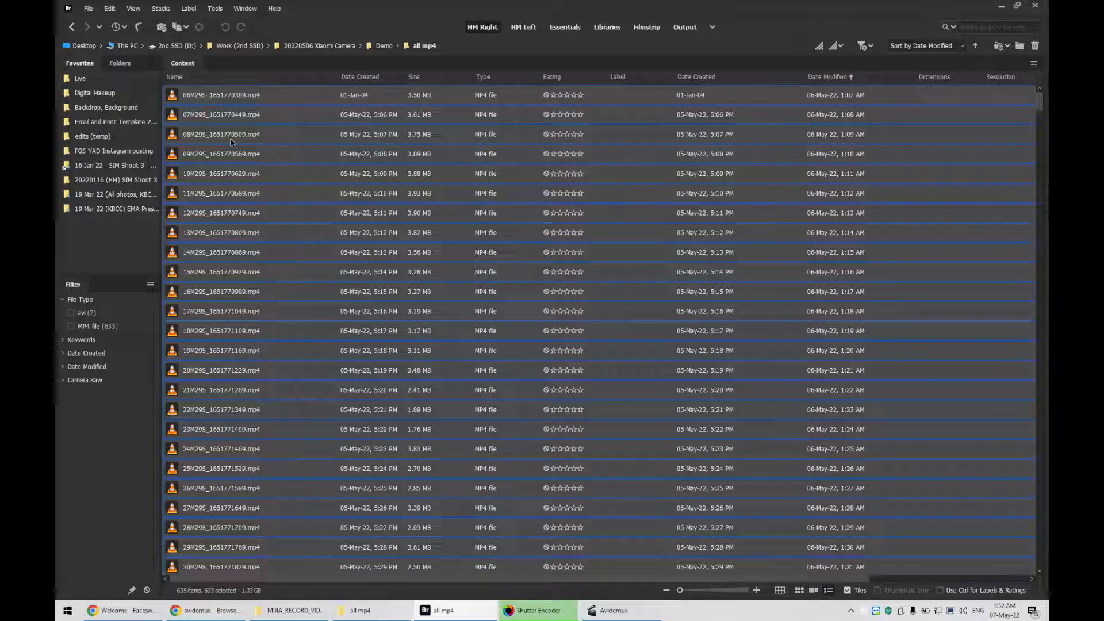
Batch rename the selected clips with a three-digit sequence number starting at 1
{"action": "left_click", "coordinate": [214, 9]}
{"action": "left_click", "coordinate": [219, 20]}
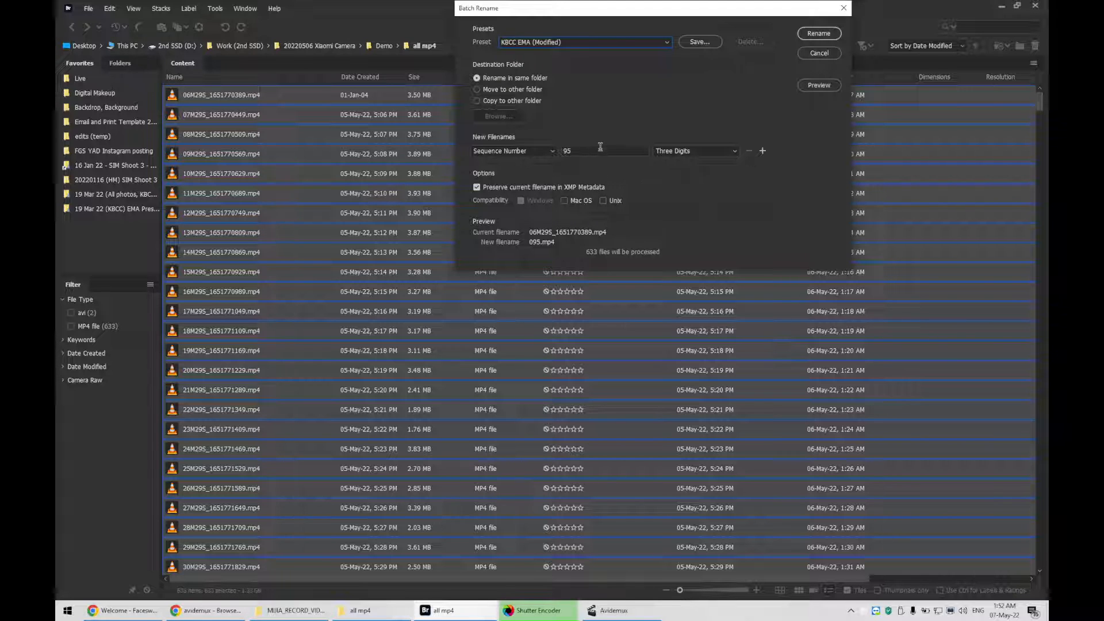
{"action": "left_click", "coordinate": [700, 151]}
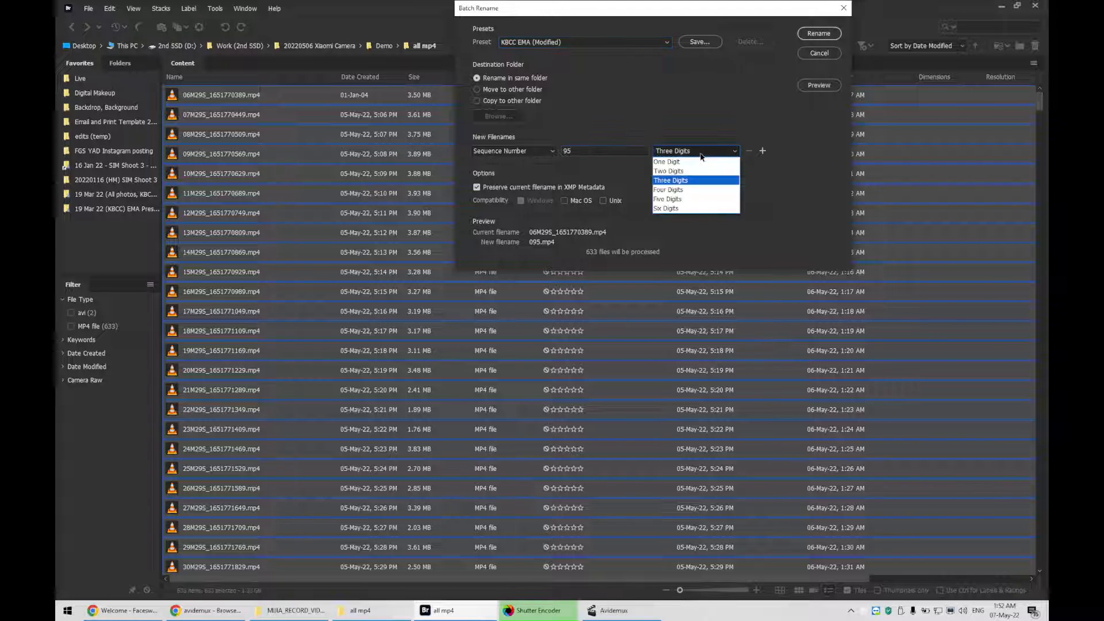
{"action": "left_click", "coordinate": [693, 181]}
{"action": "double_click", "coordinate": [598, 150]}
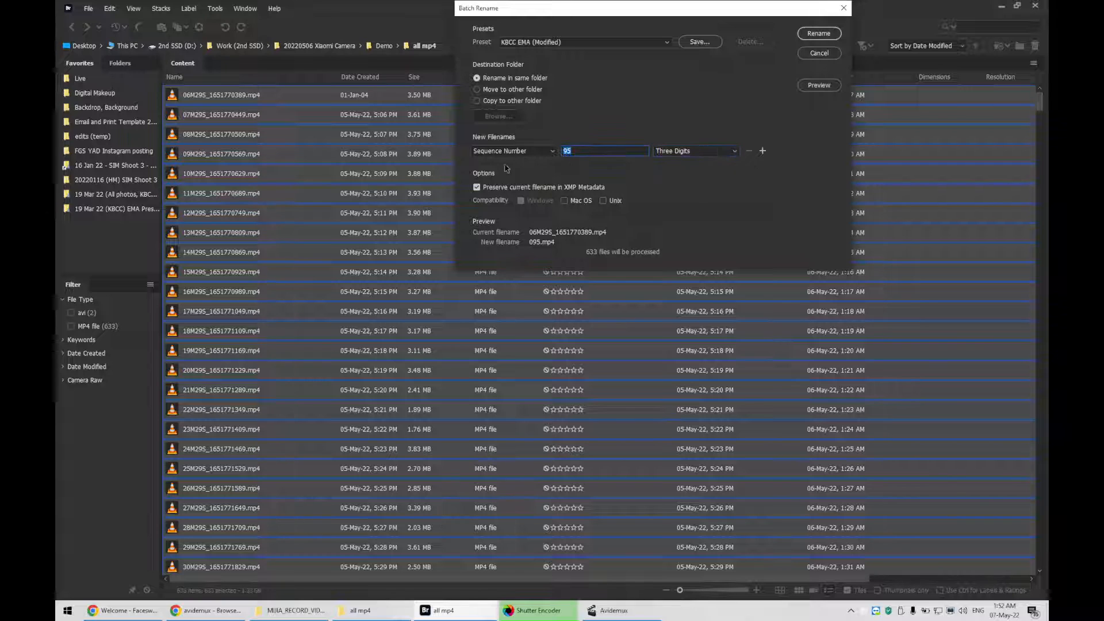
{"action": "type", "text": "1"}
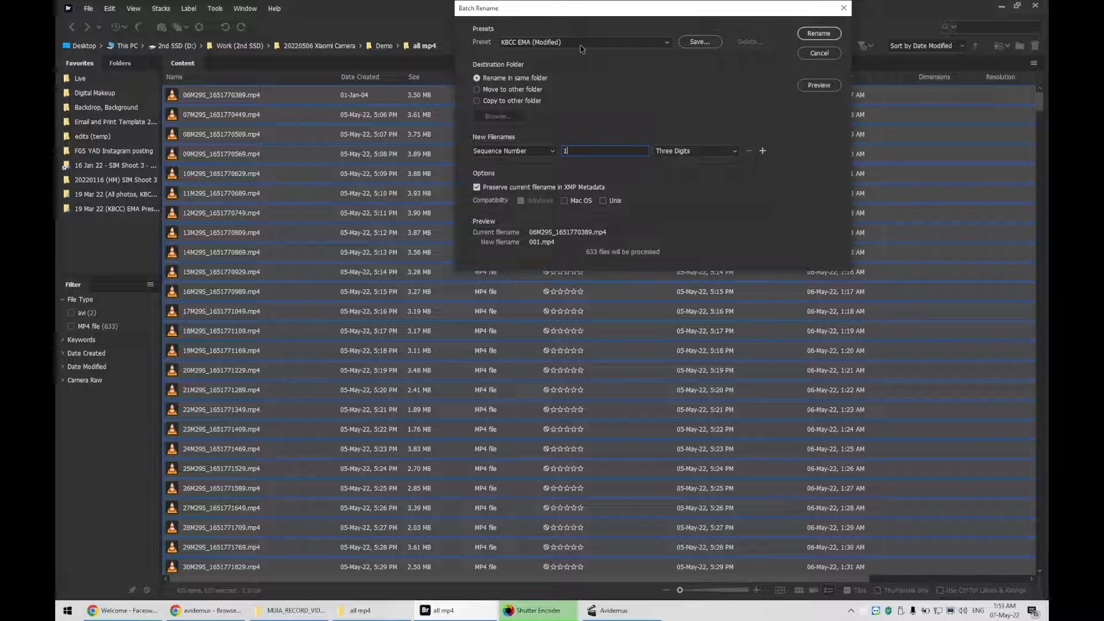
{"action": "left_click", "coordinate": [824, 35]}
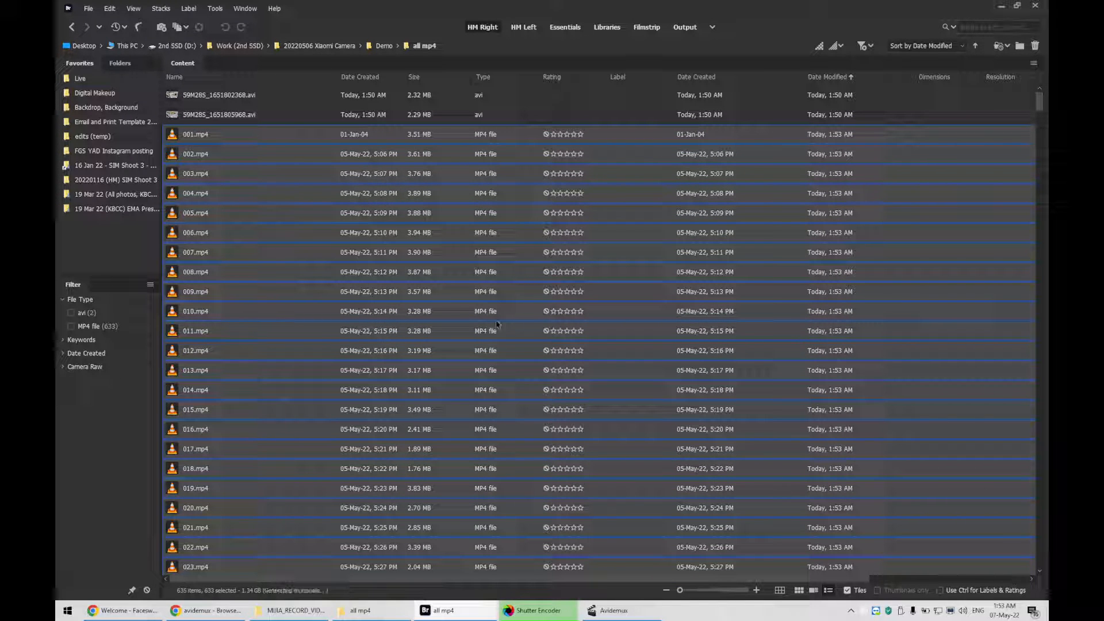
Delete the two earlier avi files from the folder
{"action": "left_click", "coordinate": [245, 115]}
{"action": "left_click", "coordinate": [252, 97], "text": "ctrl"}
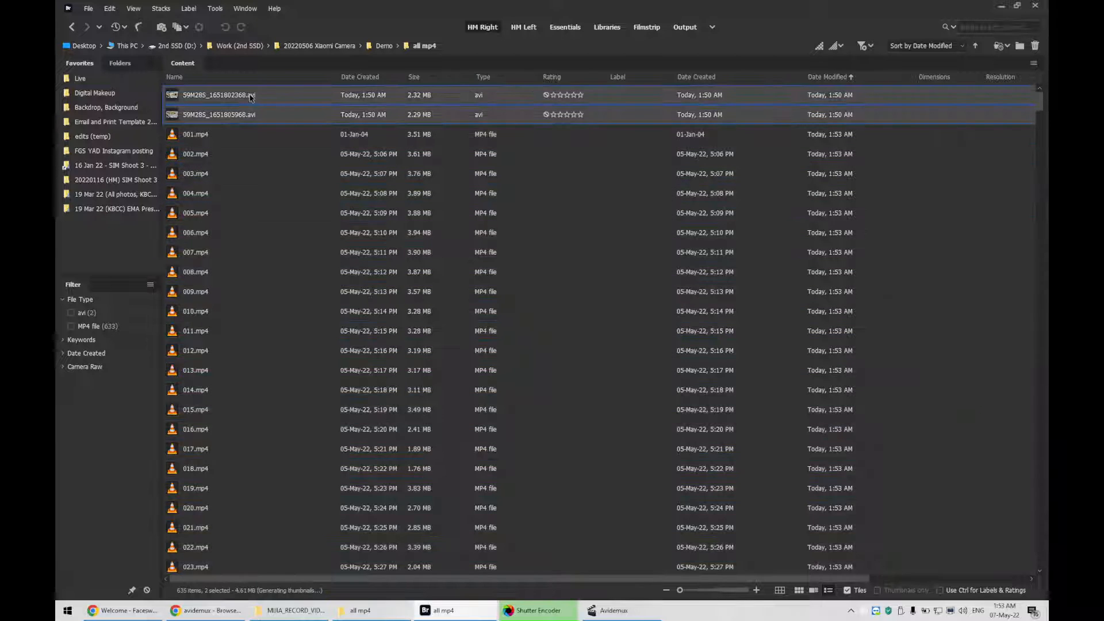
{"action": "key", "text": "Delete"}
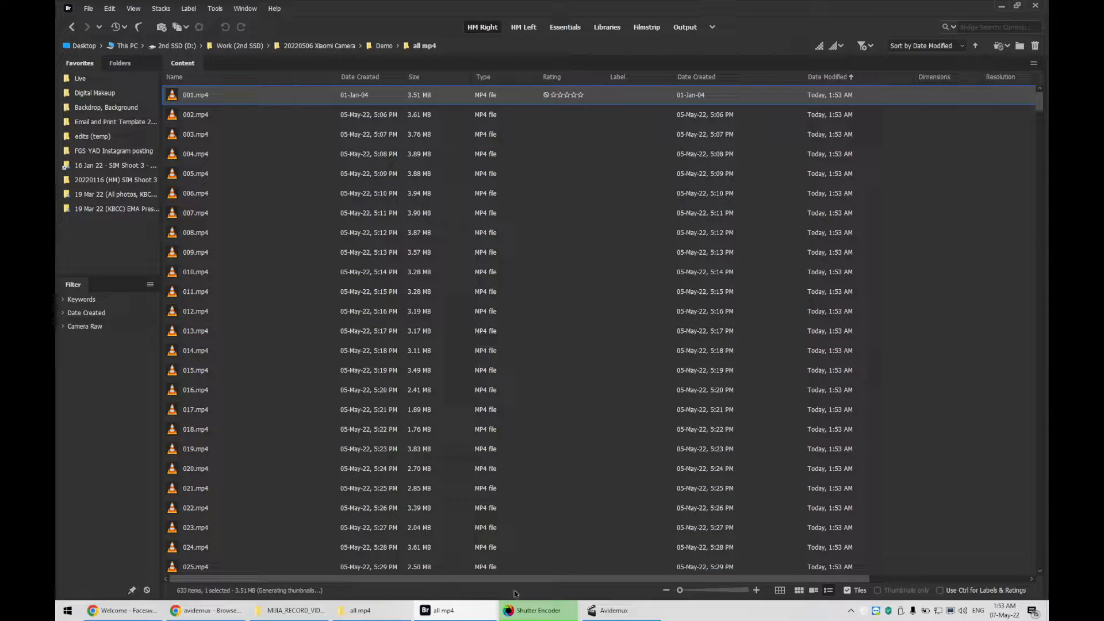
Clear the file list in Shutter Encoder
{"action": "left_click", "coordinate": [556, 614]}
{"action": "left_click", "coordinate": [657, 226]}
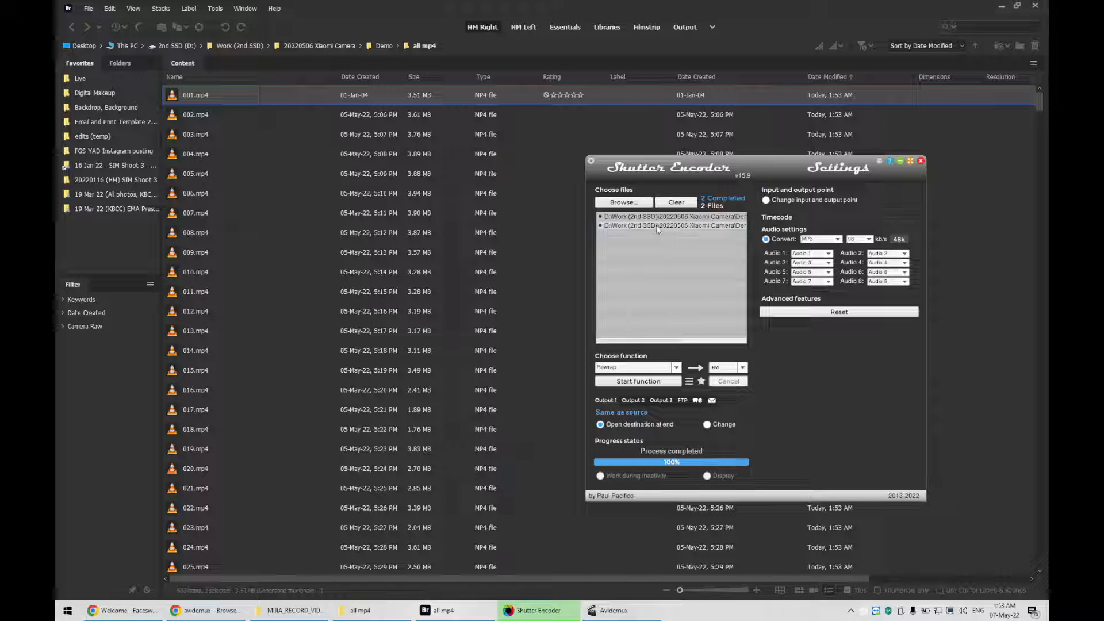
{"action": "key", "text": "ctrl+a"}
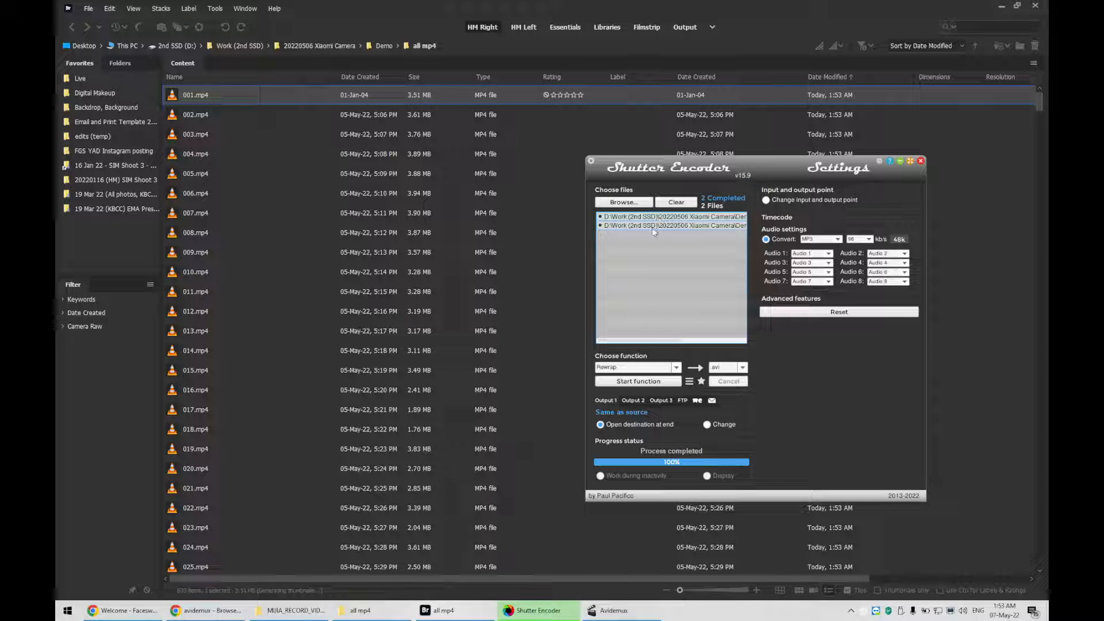
{"action": "left_click", "coordinate": [662, 266]}
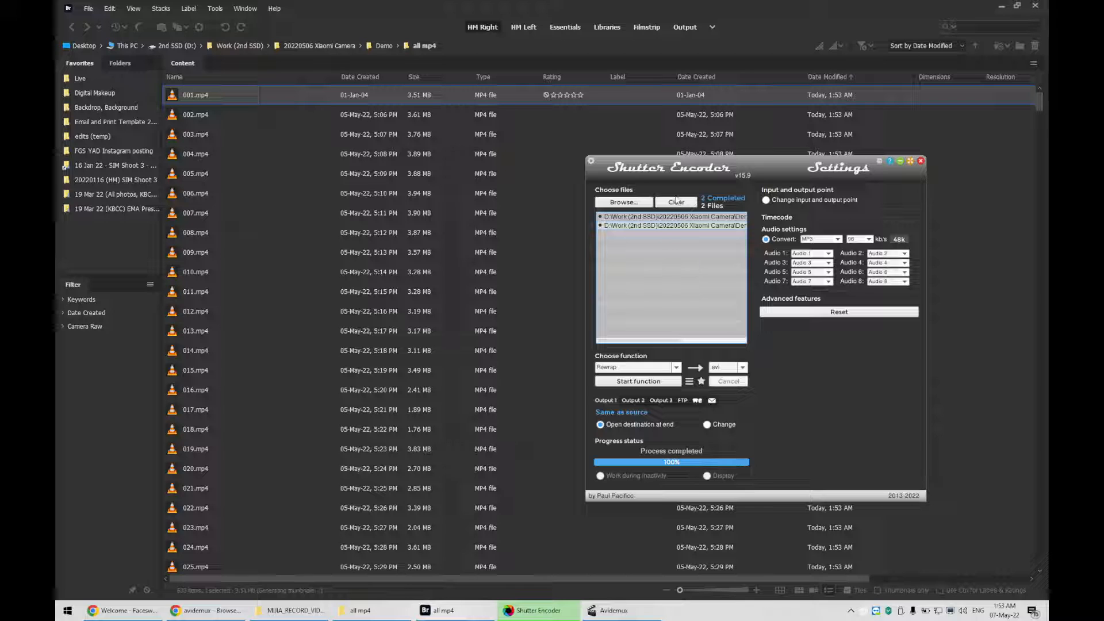
{"action": "left_click", "coordinate": [676, 202]}
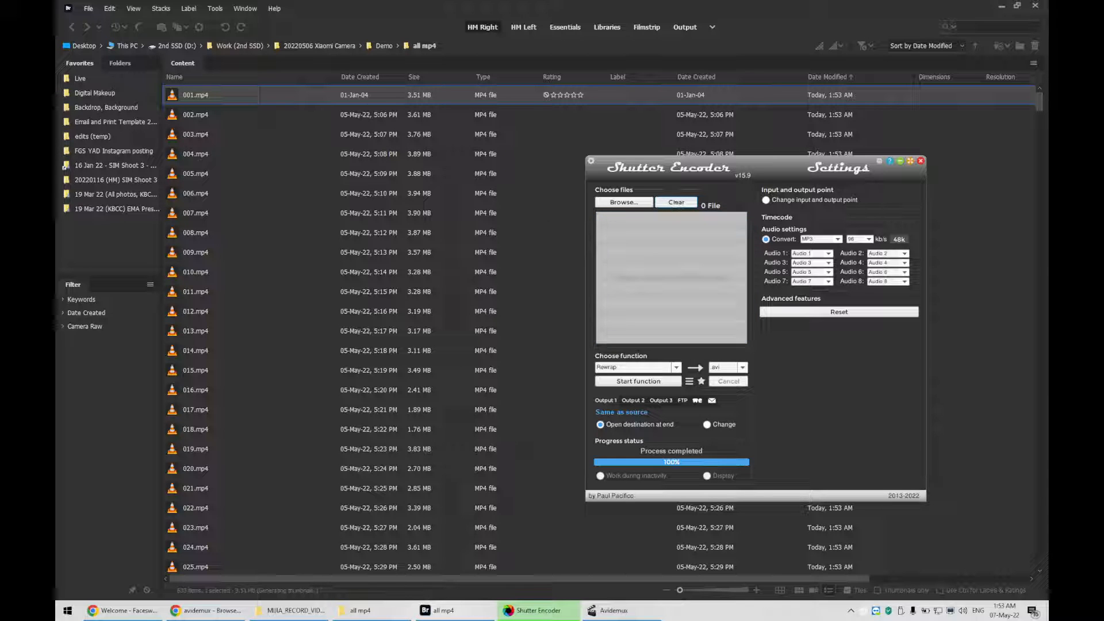
Play the clip 632.mp4 to preview it and close the player
{"action": "left_click_drag", "start_coordinate": [1038, 104], "coordinate": [1046, 570]}
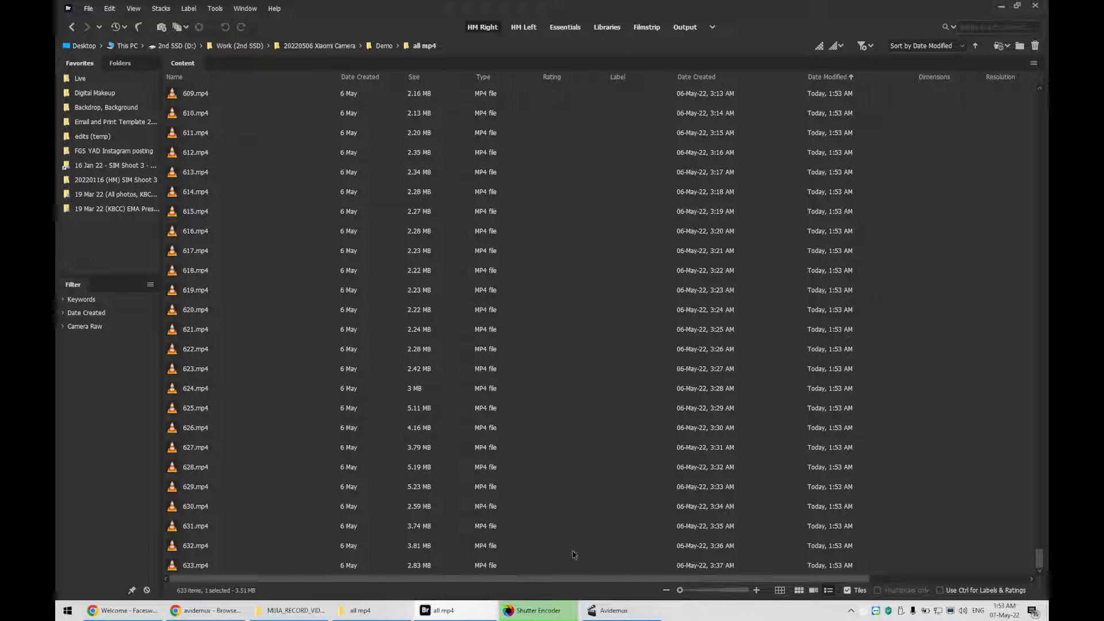
{"action": "double_click", "coordinate": [207, 546]}
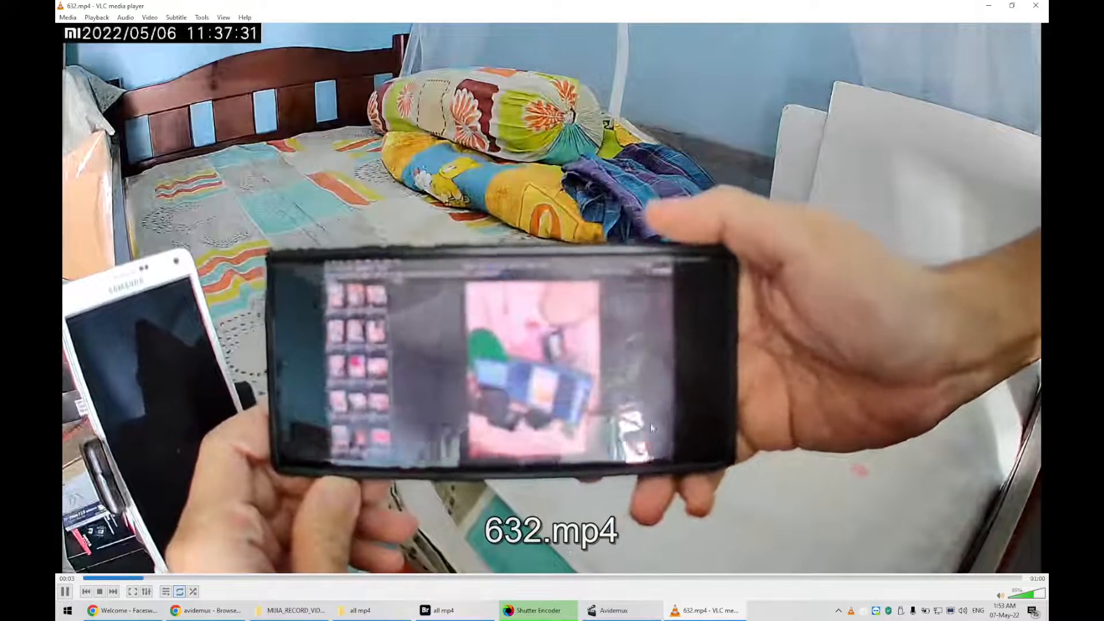
{"action": "left_click", "coordinate": [1036, 5]}
Add clips 632.mp4 and 633.mp4 to the Shutter Encoder file list
{"action": "left_click", "coordinate": [614, 614]}
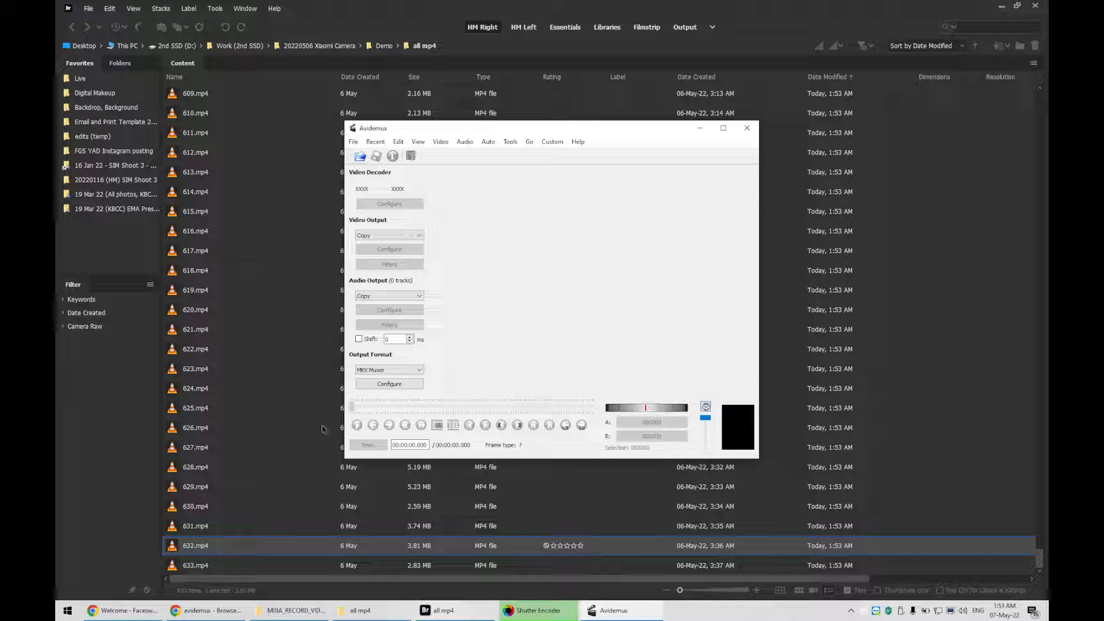
{"action": "left_click", "coordinate": [538, 610]}
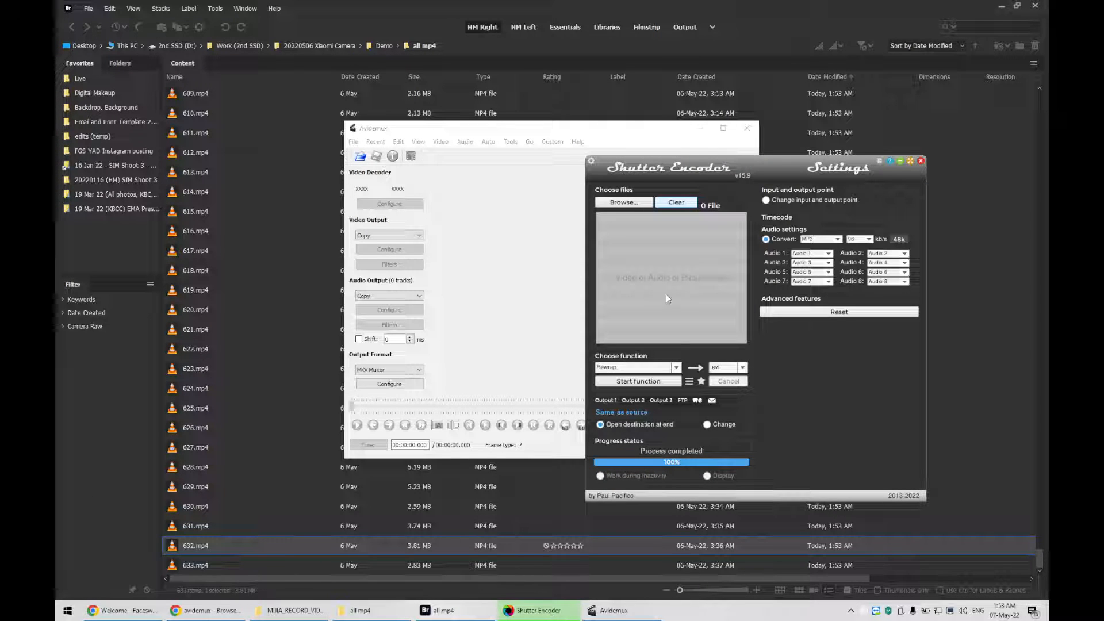
{"action": "left_click", "coordinate": [187, 566], "text": "shift"}
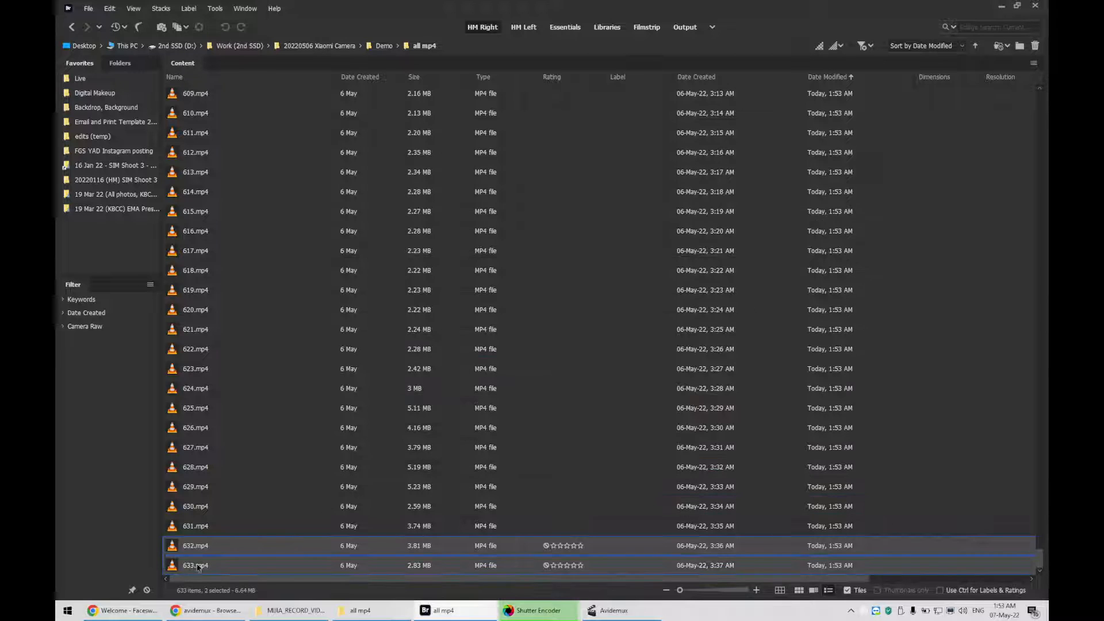
{"action": "left_click", "coordinate": [196, 552]}
{"action": "left_click", "coordinate": [174, 563]}
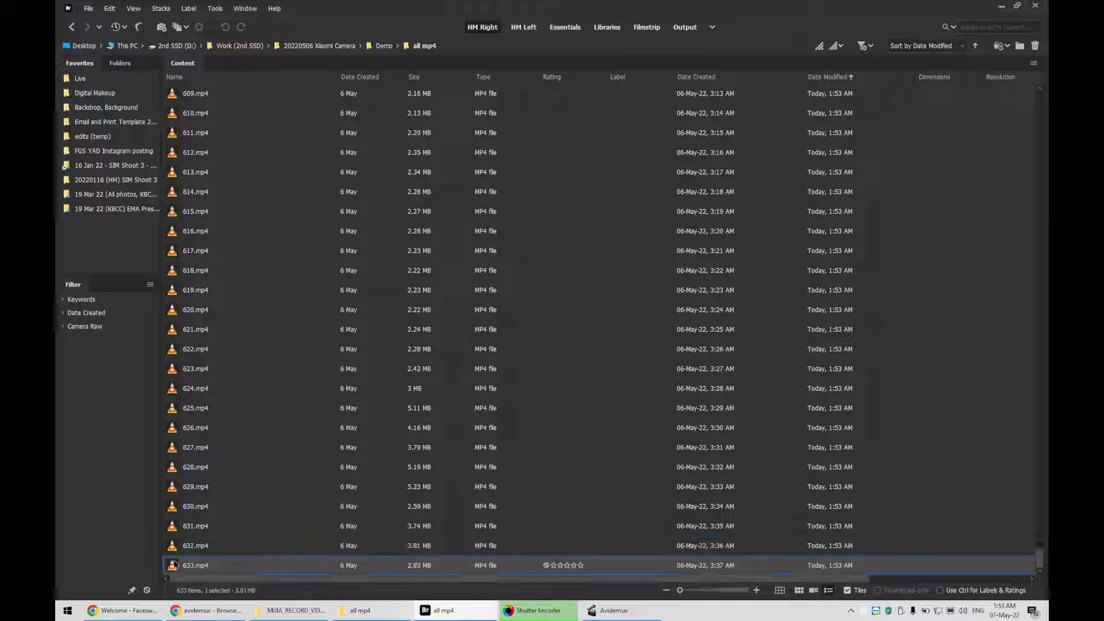
{"action": "key", "text": "Up"}
{"action": "left_click", "coordinate": [195, 566], "text": "shift"}
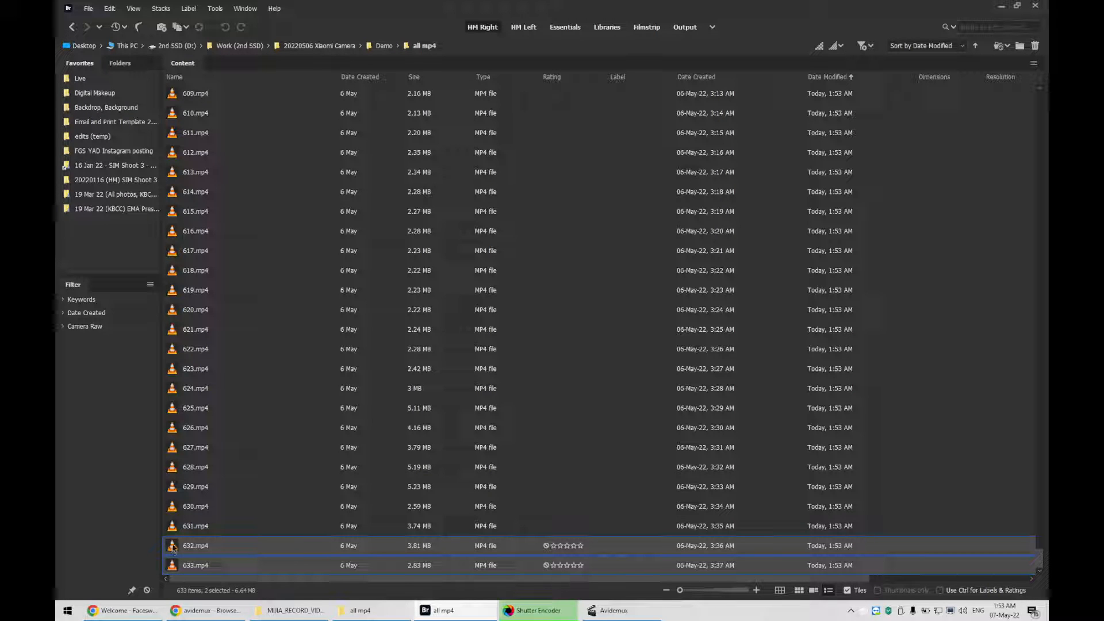
{"action": "left_click_drag", "start_coordinate": [173, 548], "coordinate": [669, 303]}
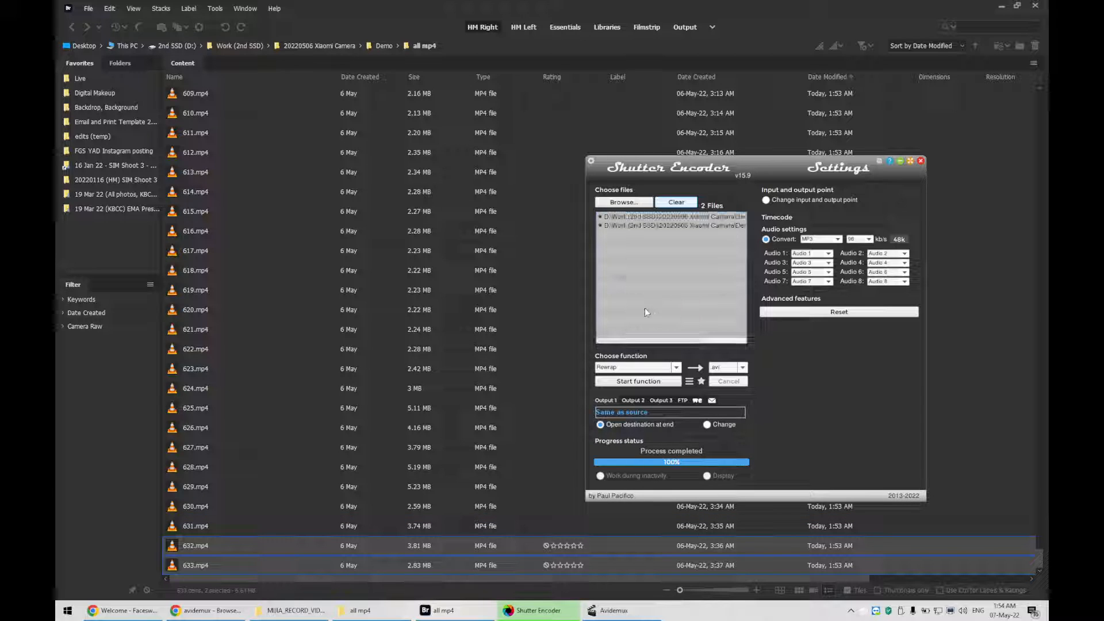
Set the function to Rewrap with avi as the output format
{"action": "left_click", "coordinate": [637, 367]}
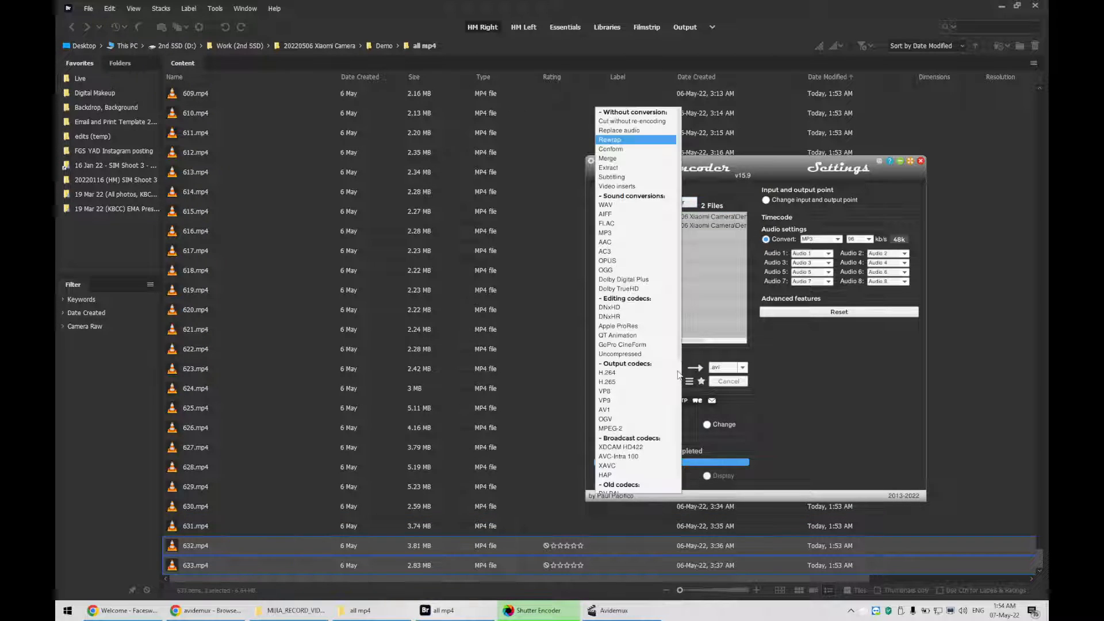
{"action": "left_click", "coordinate": [654, 146]}
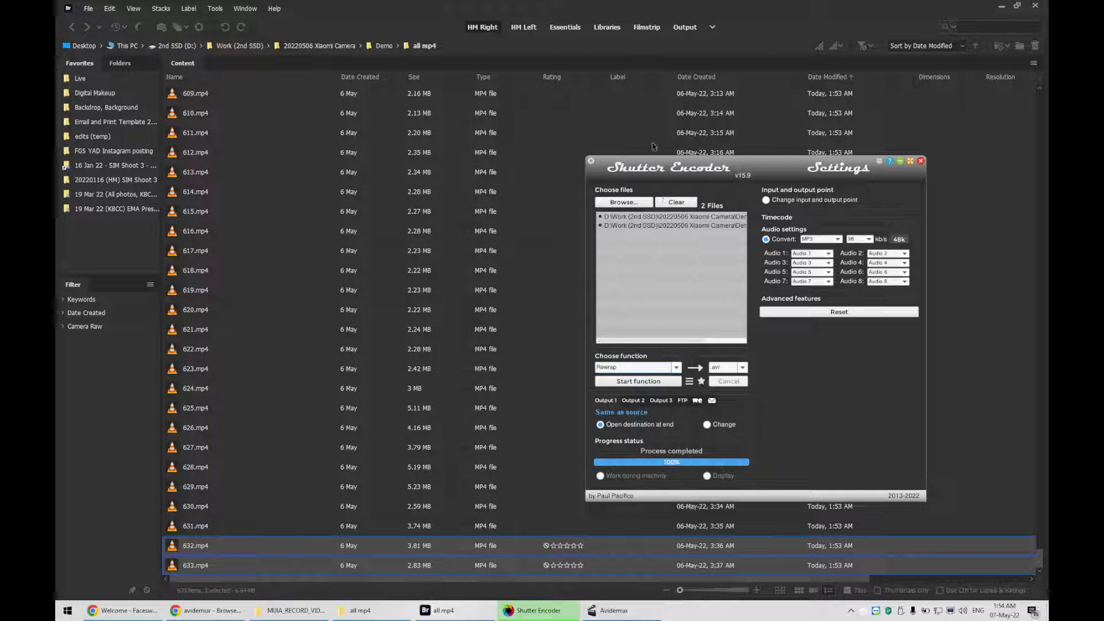
{"action": "left_click", "coordinate": [742, 367]}
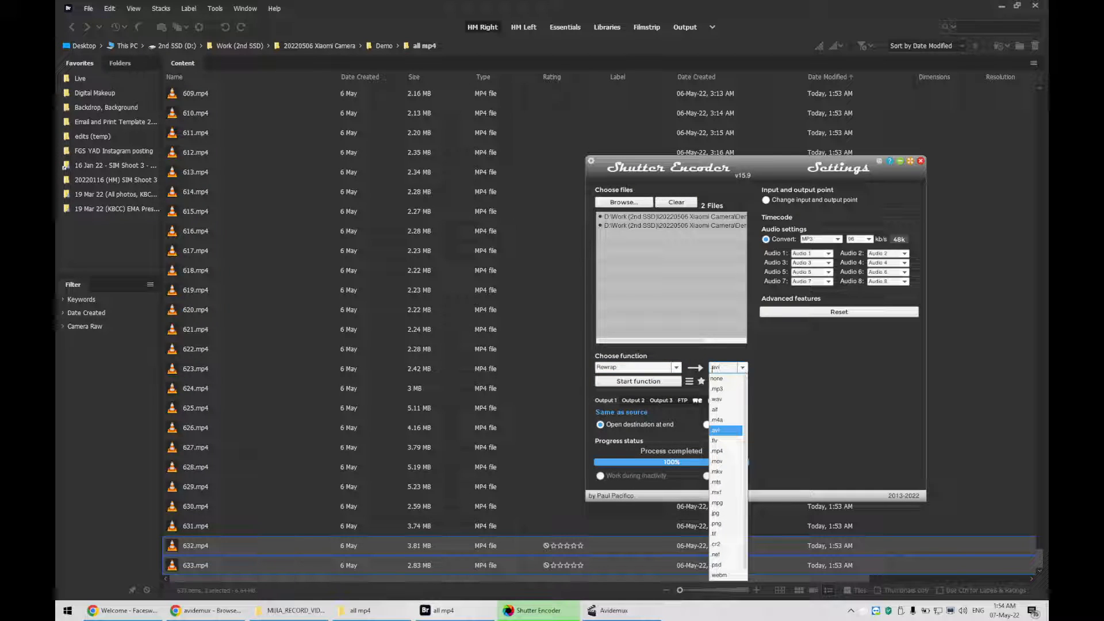
{"action": "left_click_drag", "start_coordinate": [724, 368], "coordinate": [711, 367]}
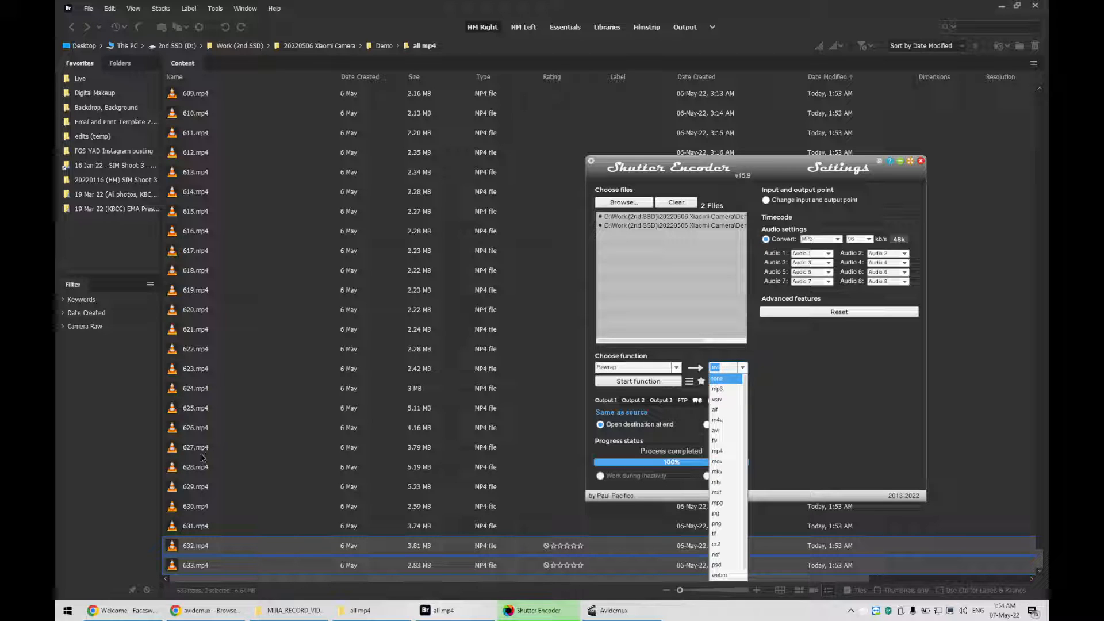
{"action": "left_click", "coordinate": [825, 395]}
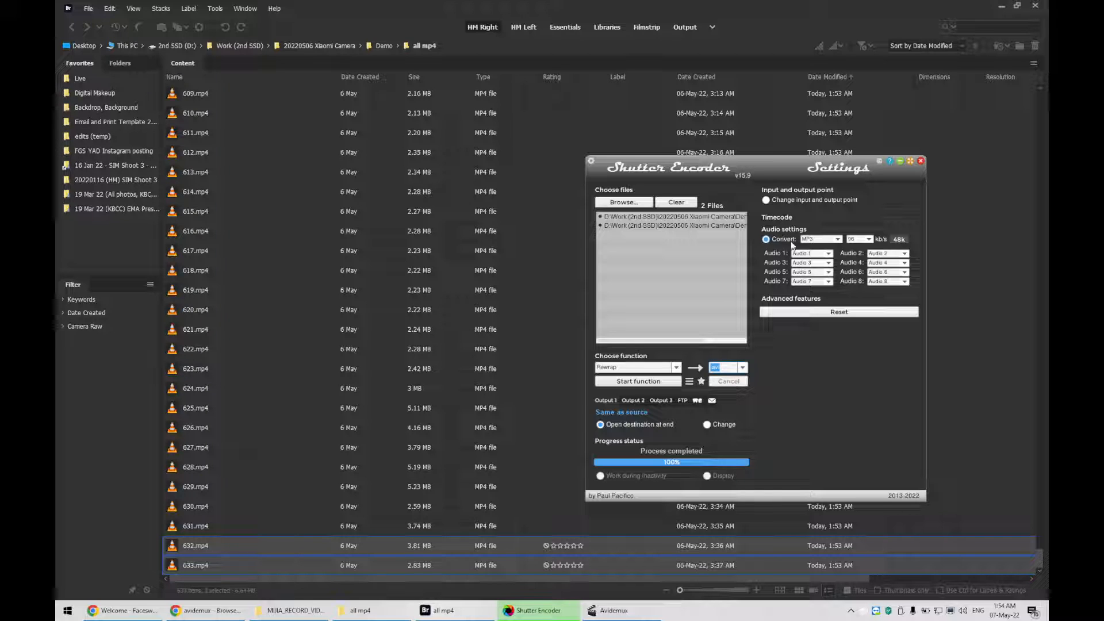
Set the audio conversion to MP3 at 96 kb/s and start the function
{"action": "left_click", "coordinate": [818, 238]}
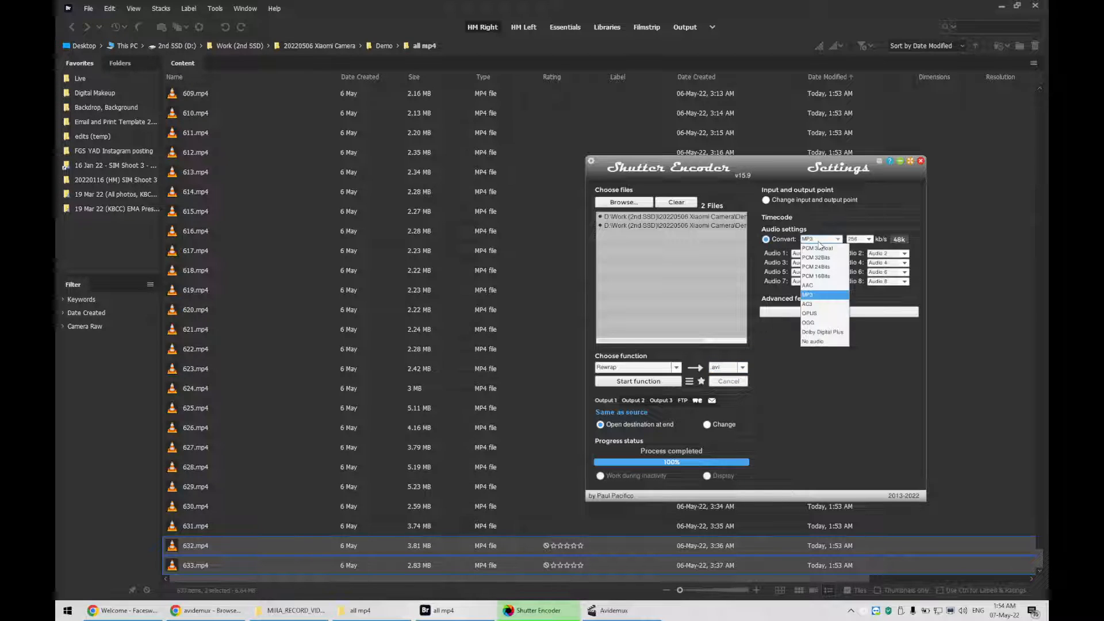
{"action": "left_click", "coordinate": [826, 299]}
{"action": "left_click", "coordinate": [868, 240]}
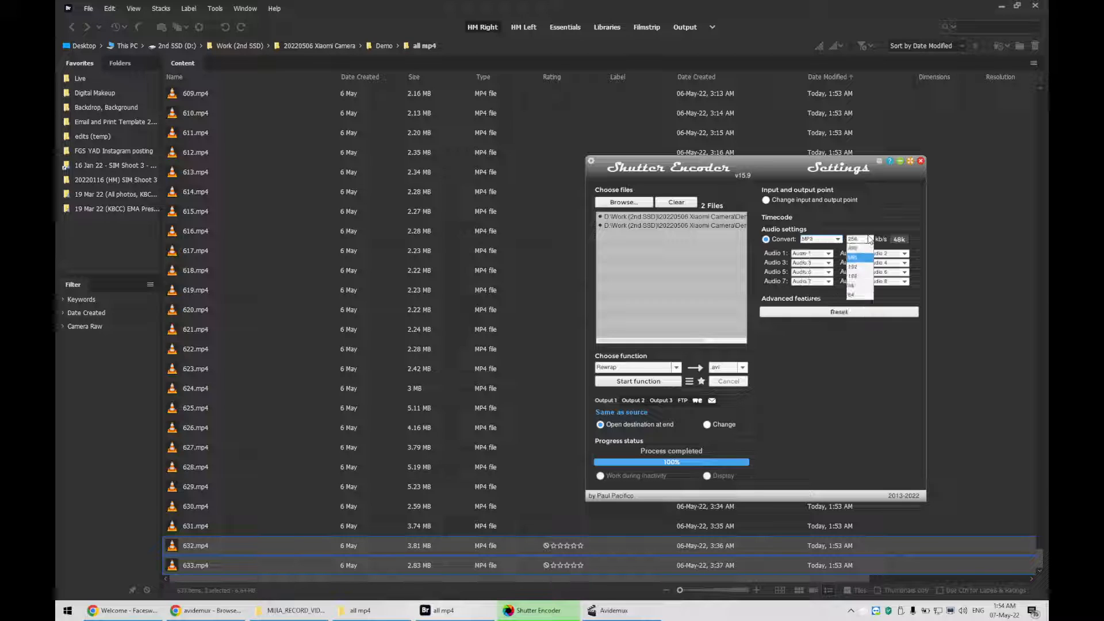
{"action": "left_click", "coordinate": [861, 286]}
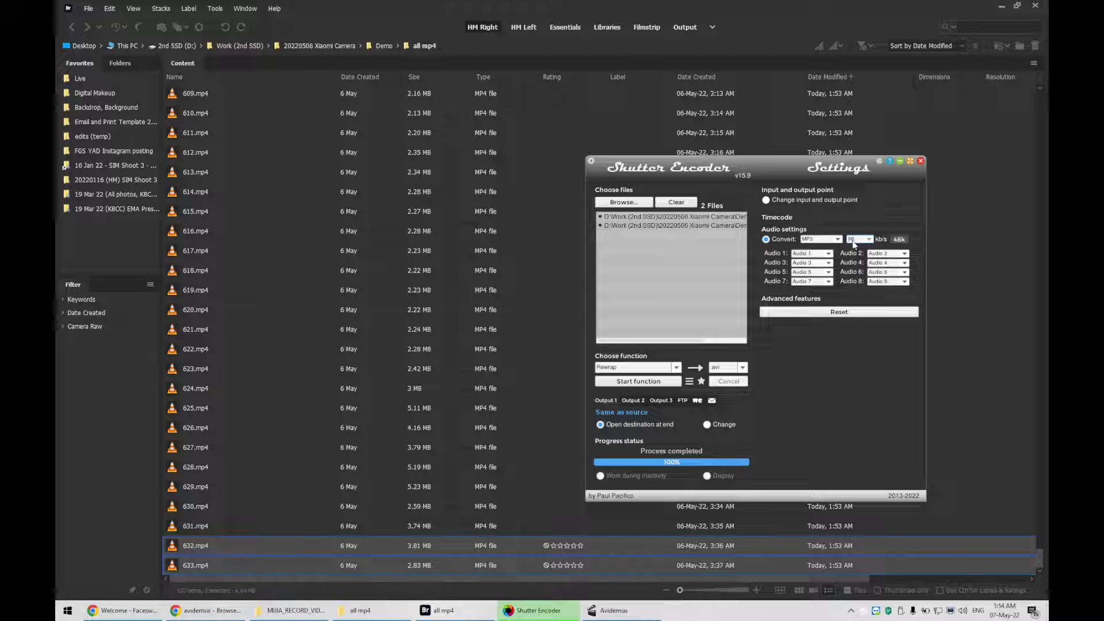
{"action": "left_click", "coordinate": [645, 383]}
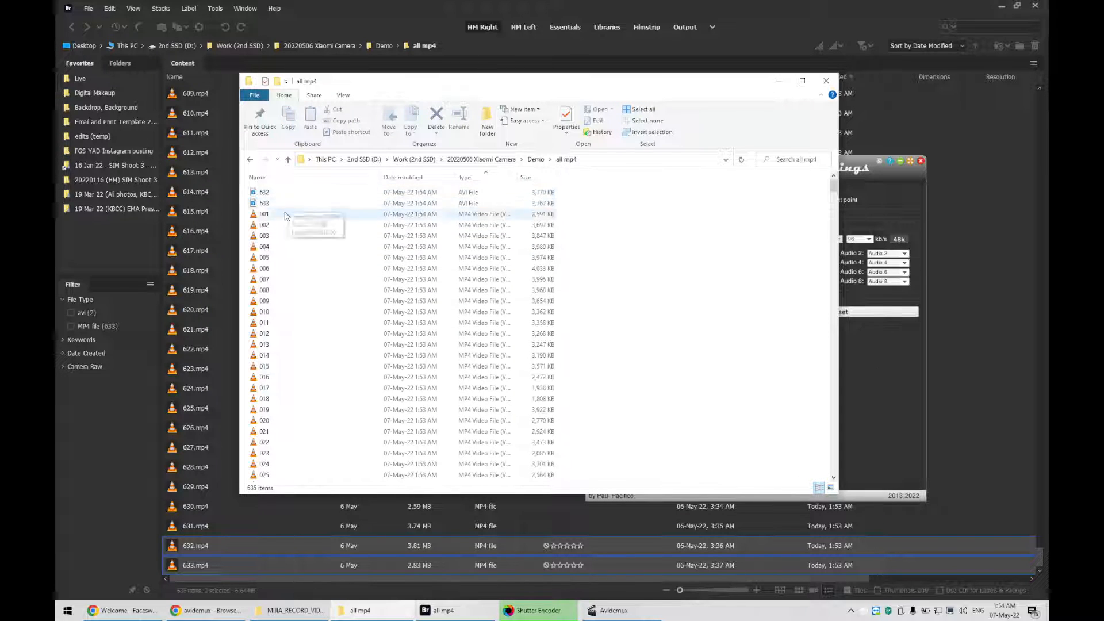
Filter the Bridge content to show only avi files and select 632.avi
{"action": "left_click", "coordinate": [88, 452]}
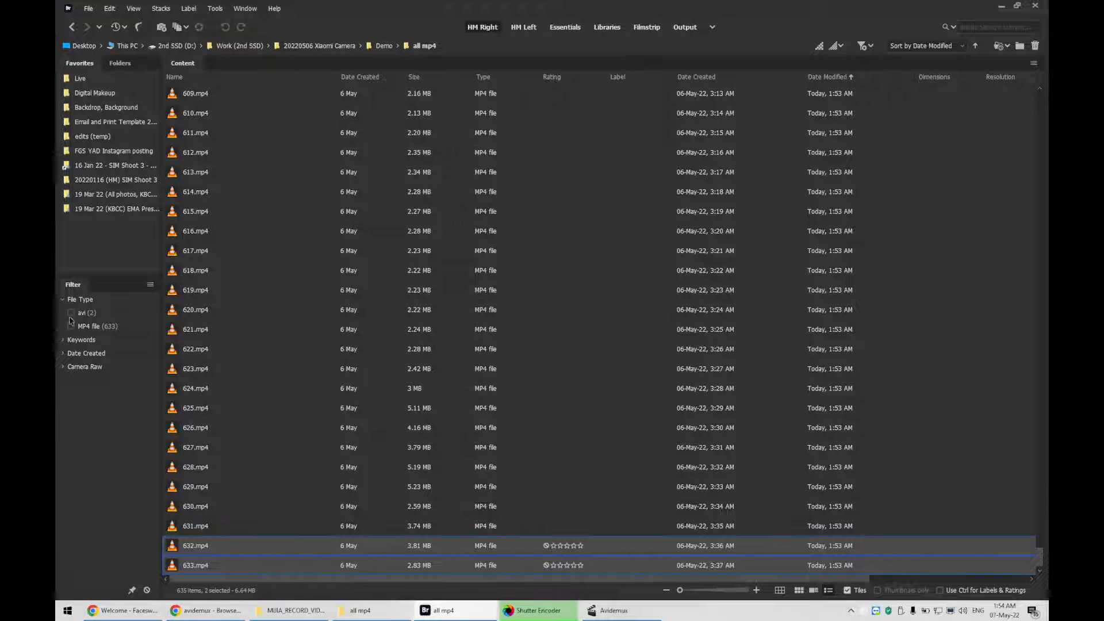
{"action": "left_click", "coordinate": [71, 314]}
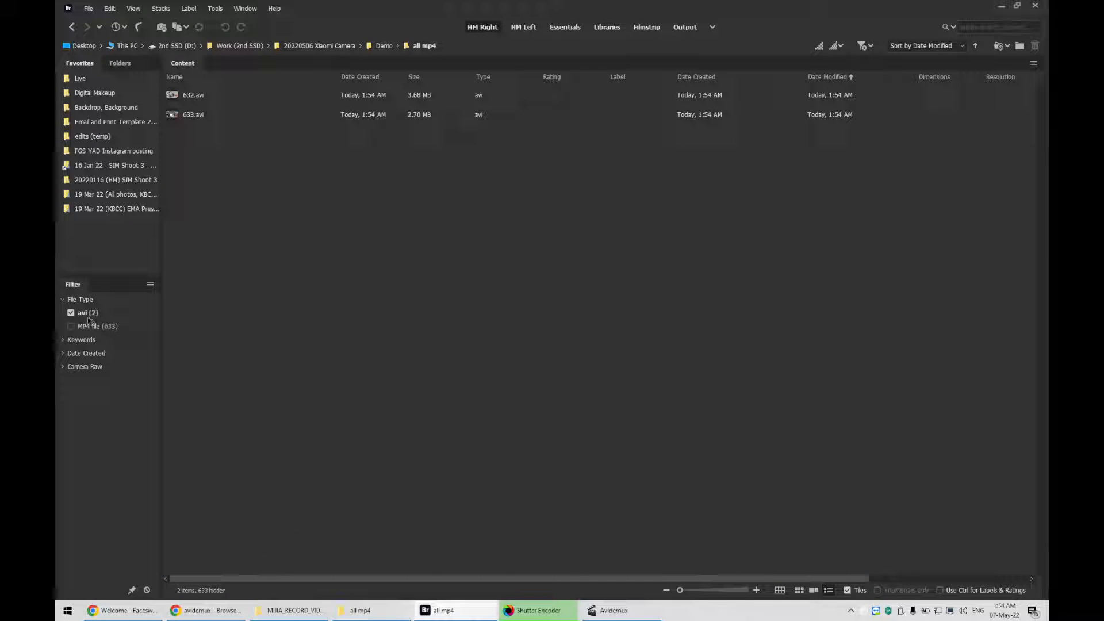
{"action": "left_click", "coordinate": [185, 93]}
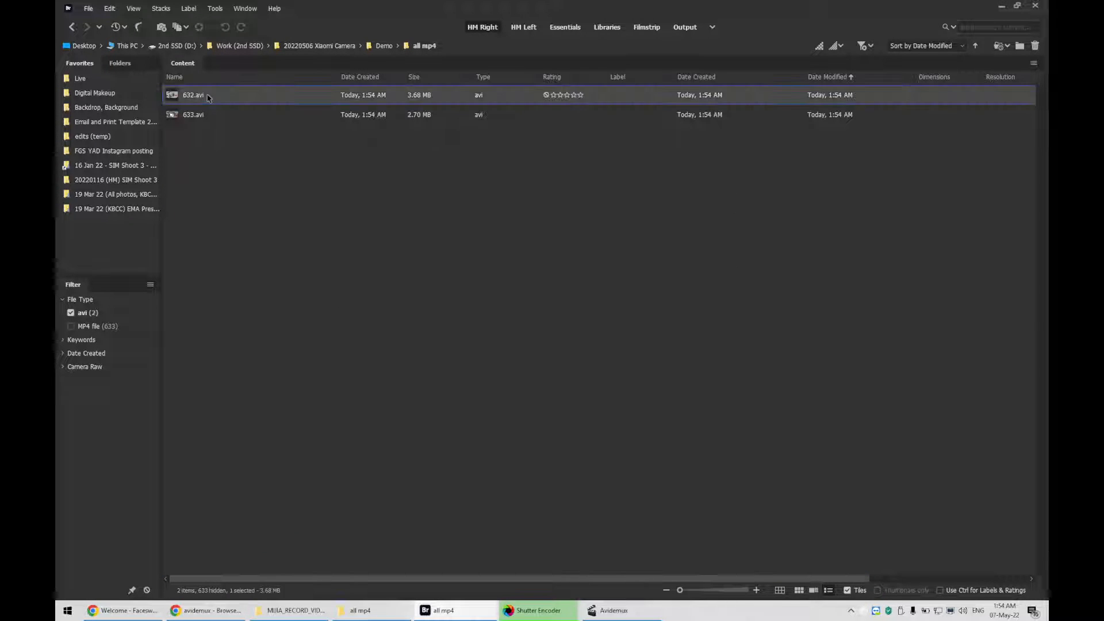
Select both avi clips in Bridge and drop them into Avidemux to load them as one video
{"action": "left_click", "coordinate": [201, 115], "text": "shift"}
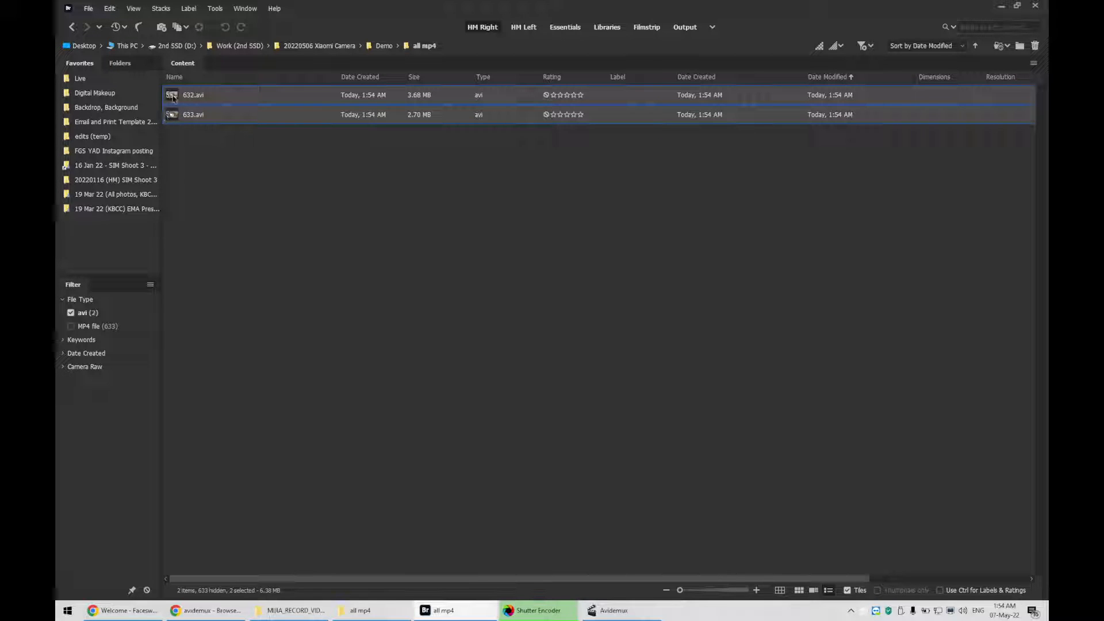
{"action": "left_click_drag", "start_coordinate": [173, 97], "coordinate": [577, 252]}
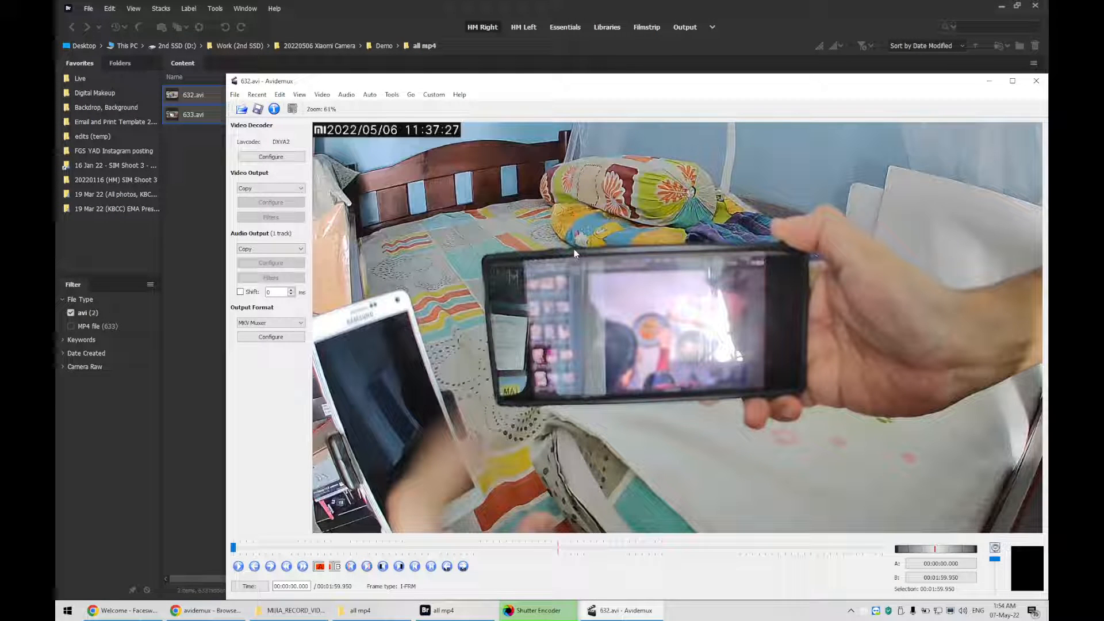
Scrub the Avidemux timeline to review the joined footage, switching between the open windows
{"action": "left_click", "coordinate": [331, 13]}
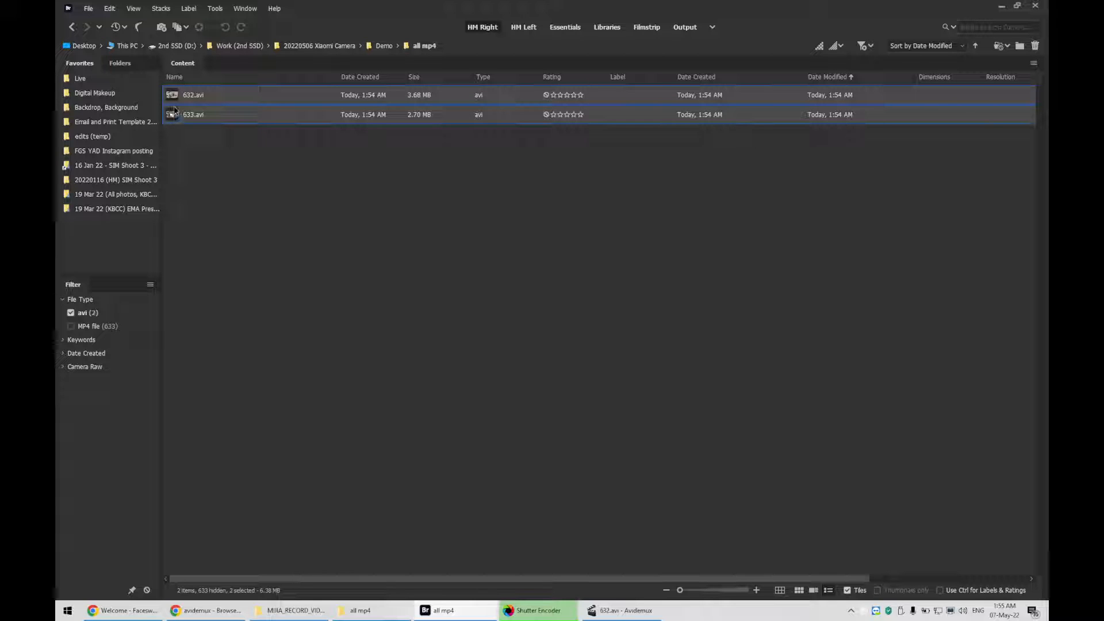
{"action": "left_click", "coordinate": [374, 610]}
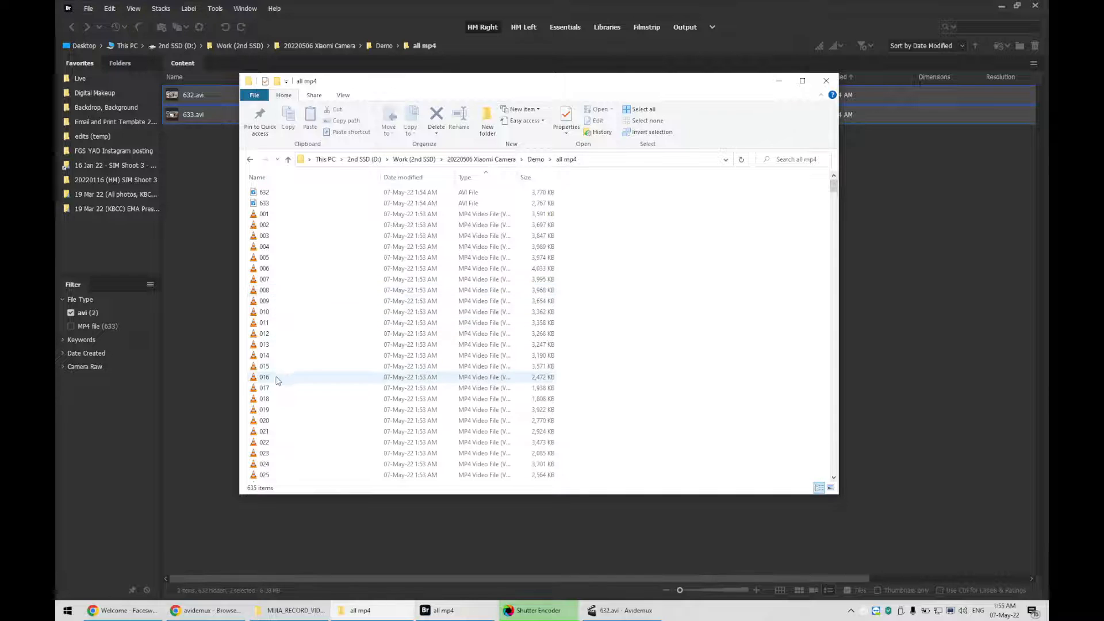
{"action": "left_click", "coordinate": [583, 608]}
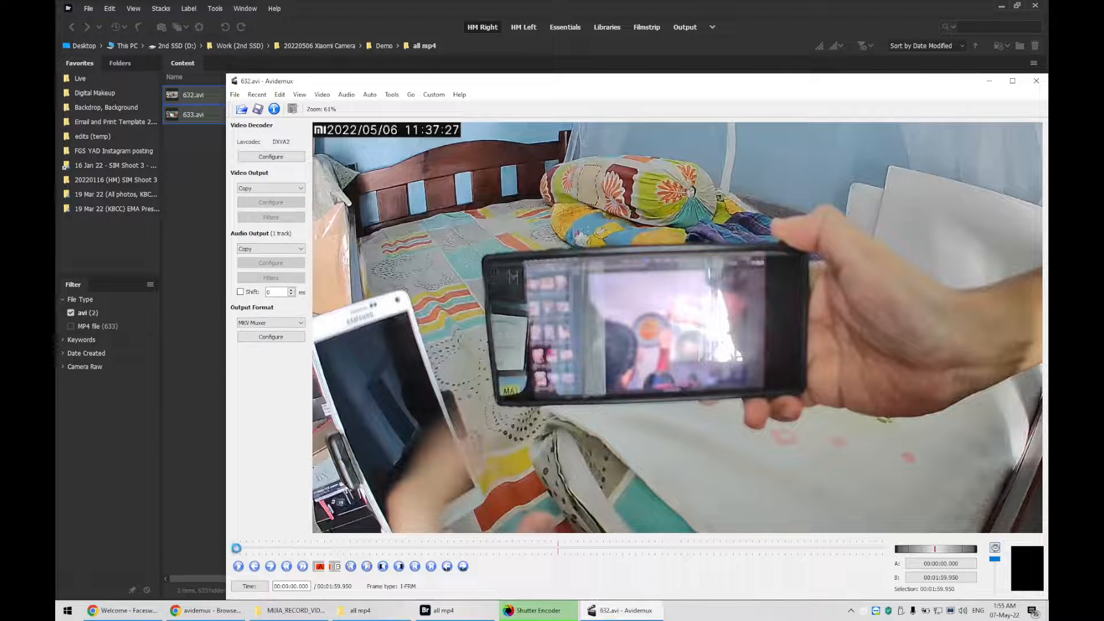
{"action": "left_click_drag", "start_coordinate": [235, 548], "coordinate": [606, 545]}
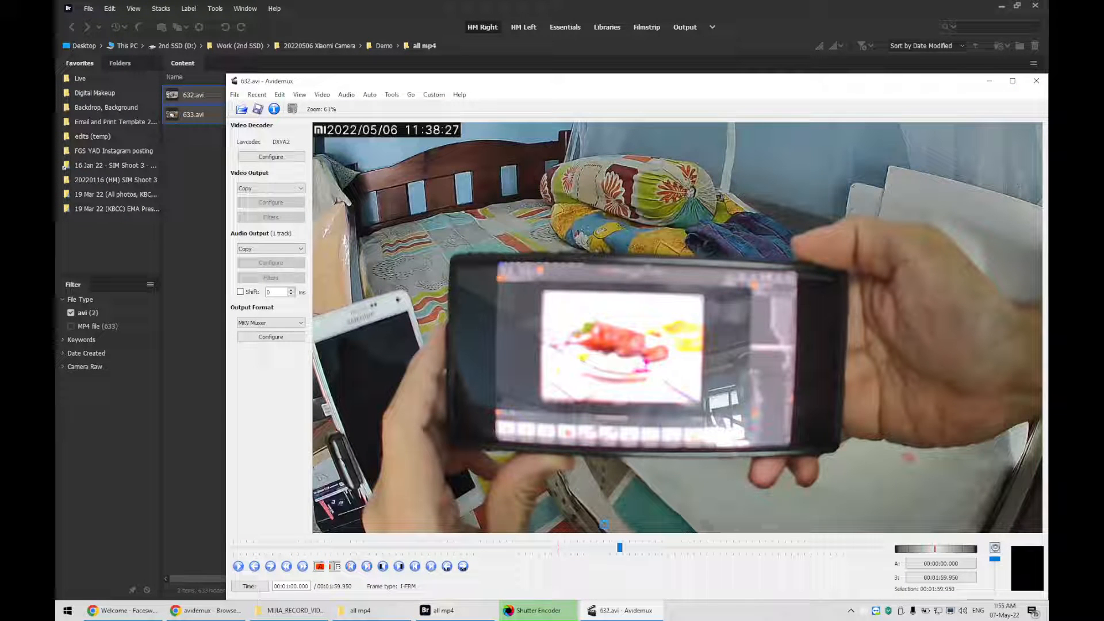
{"action": "left_click", "coordinate": [176, 99]}
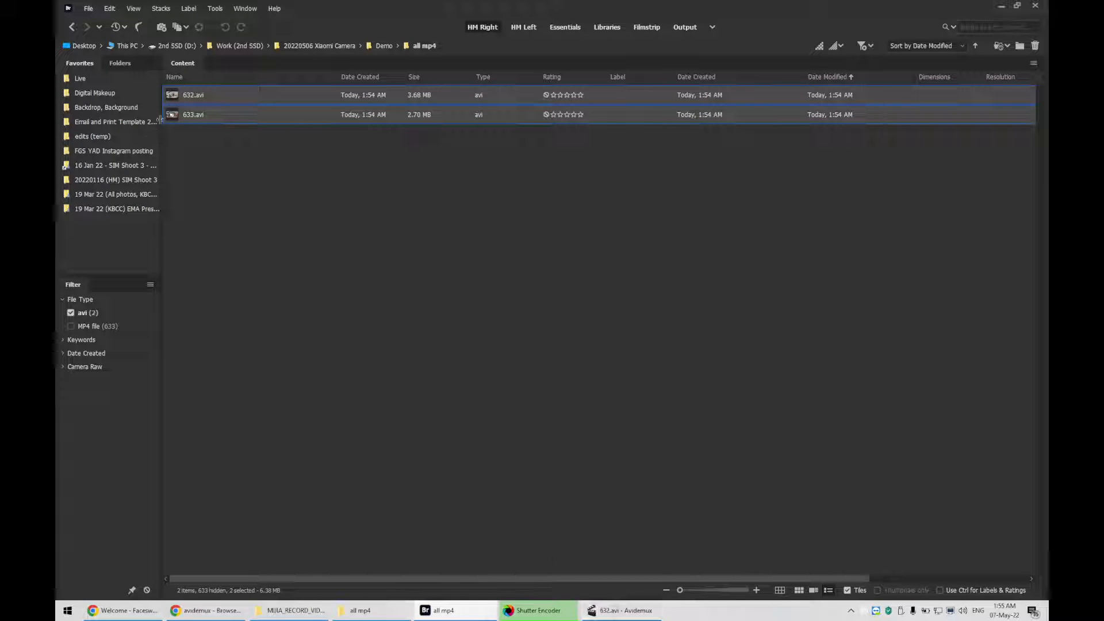
{"action": "left_click", "coordinate": [621, 610]}
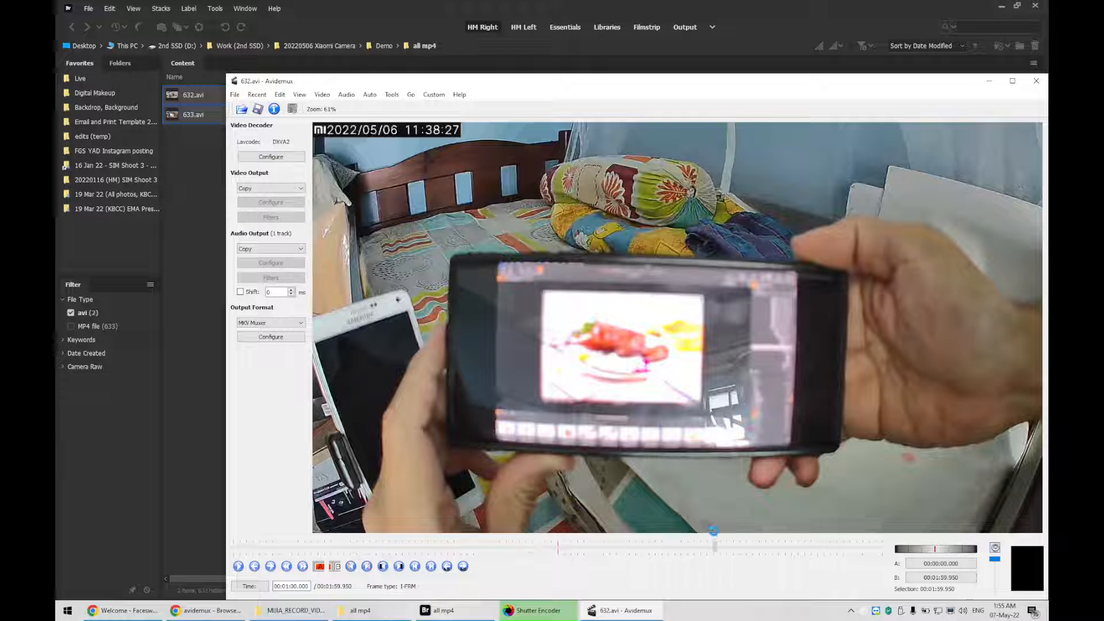
{"action": "left_click_drag", "start_coordinate": [689, 540], "coordinate": [200, 553]}
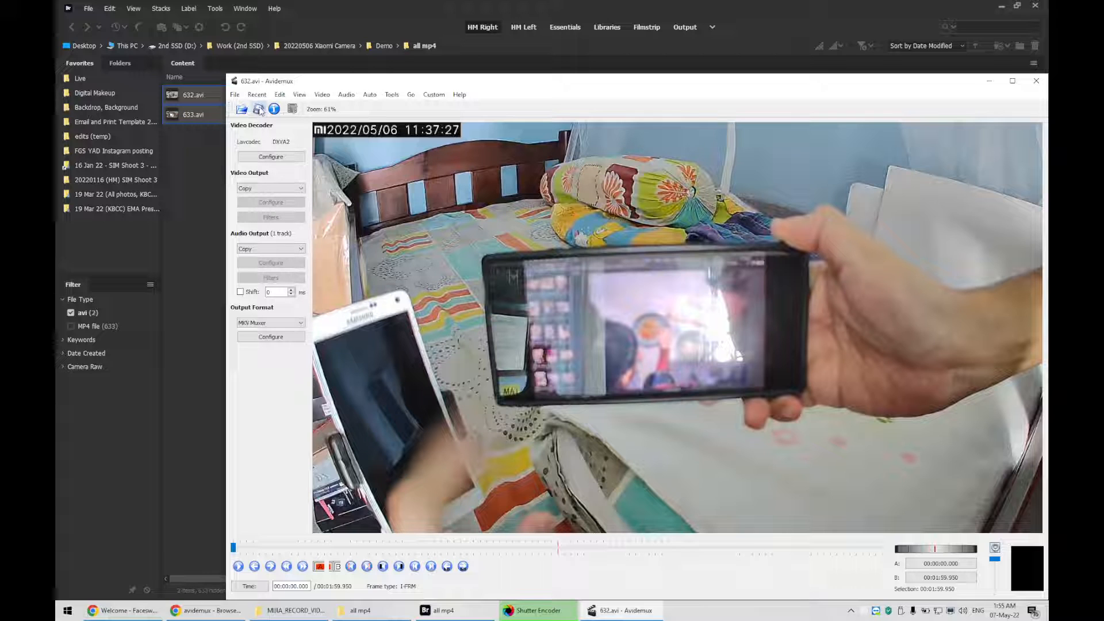
Keep MKV Muxer as the output format, open the save dialog, and navigate to the 20220506 Xiaomi Camera folder
{"action": "left_click", "coordinate": [259, 109]}
{"action": "left_click", "coordinate": [243, 324]}
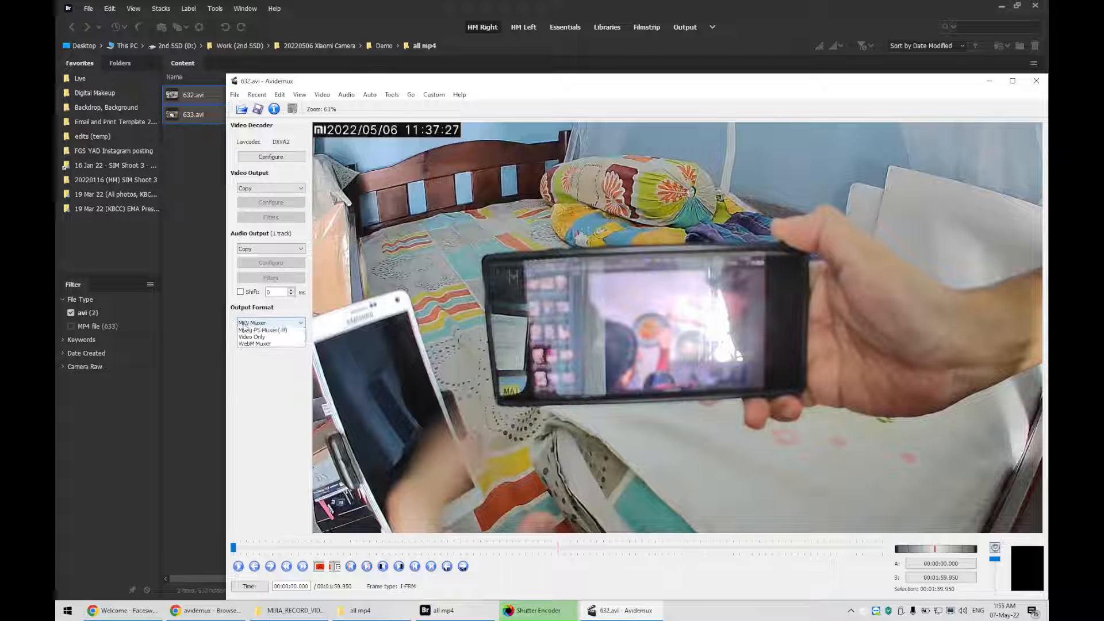
{"action": "left_click", "coordinate": [251, 351]}
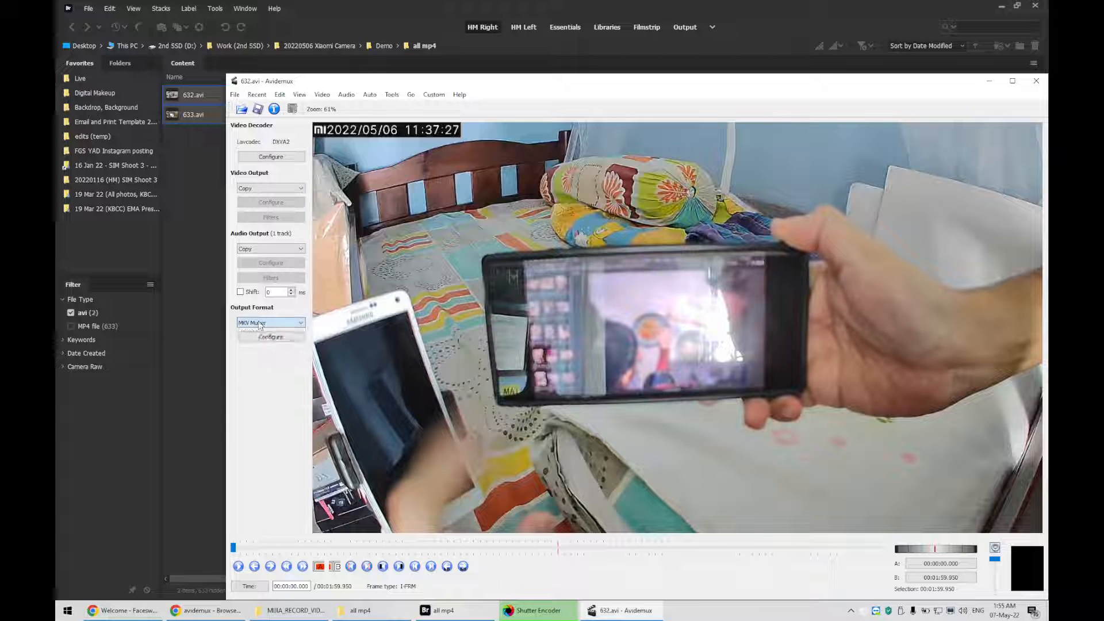
{"action": "left_click", "coordinate": [258, 110]}
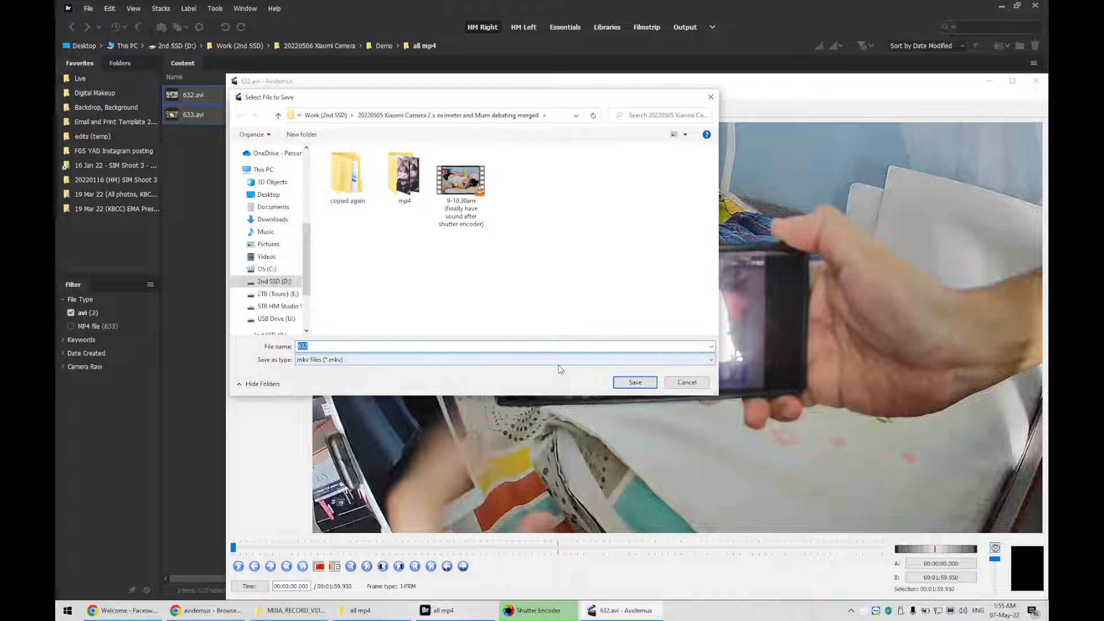
{"action": "left_click", "coordinate": [325, 114]}
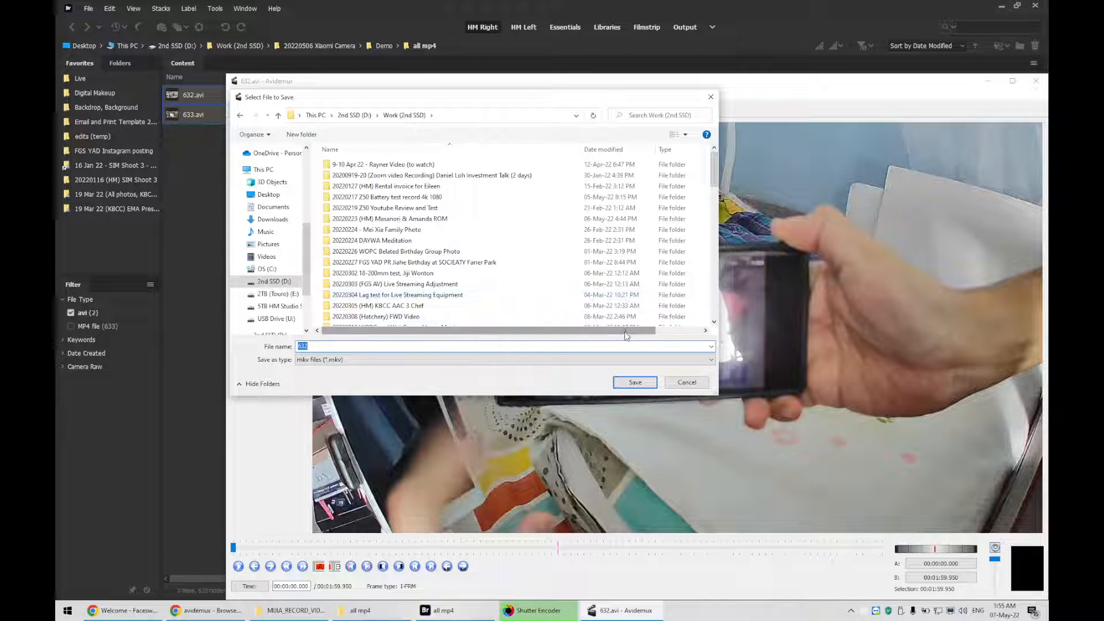
{"action": "left_click", "coordinate": [687, 115]}
{"action": "type", "text": "camera"}
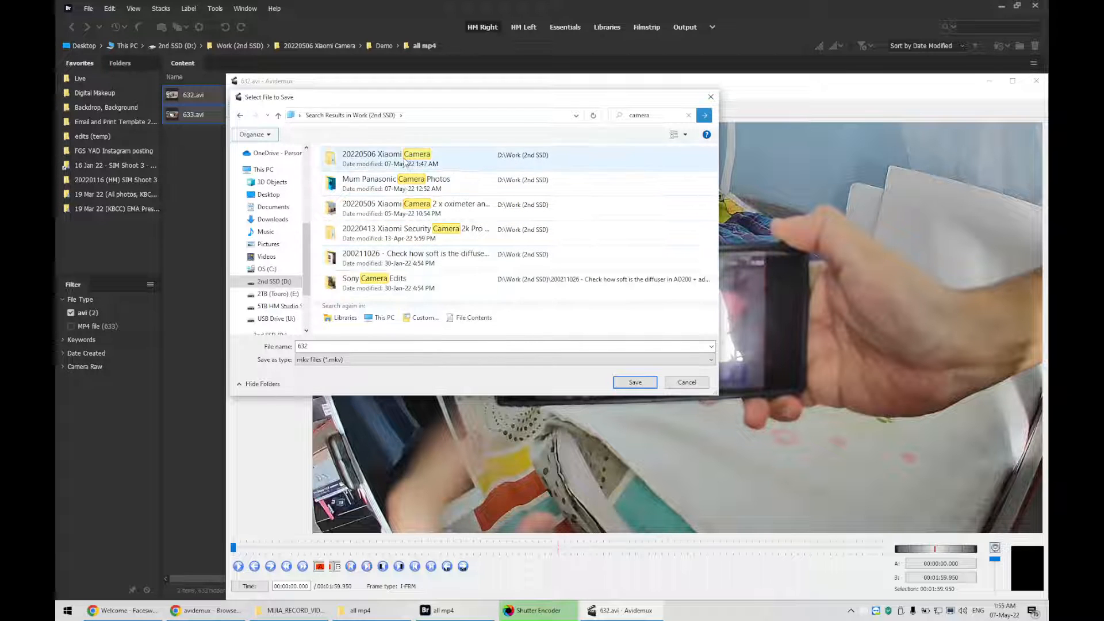
{"action": "left_click", "coordinate": [406, 164]}
{"action": "right_click", "coordinate": [405, 159]}
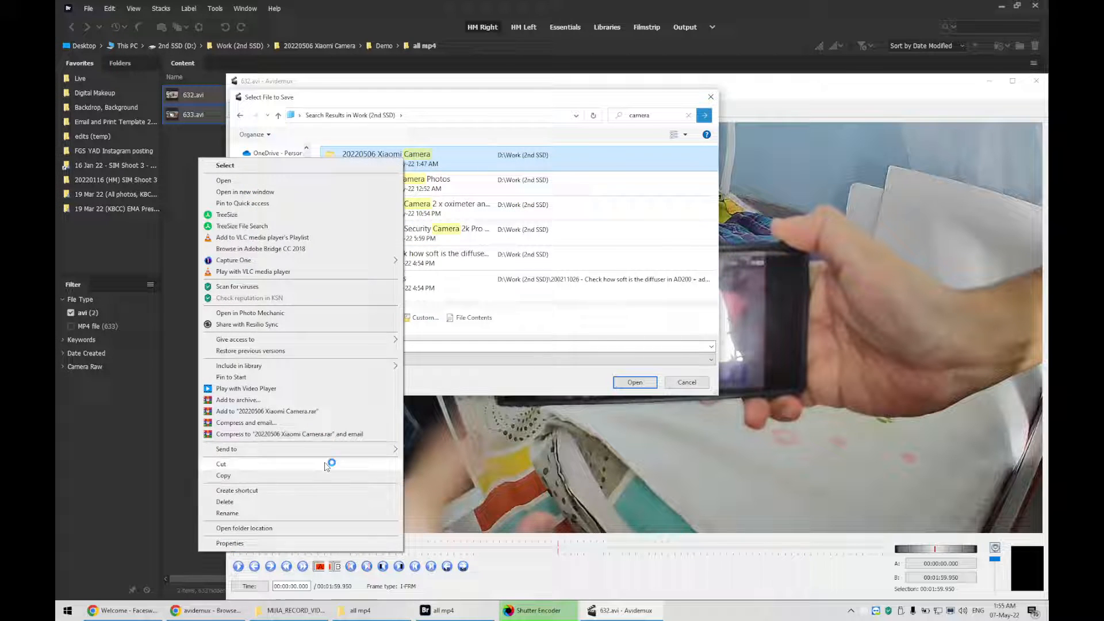
{"action": "left_click", "coordinate": [313, 526]}
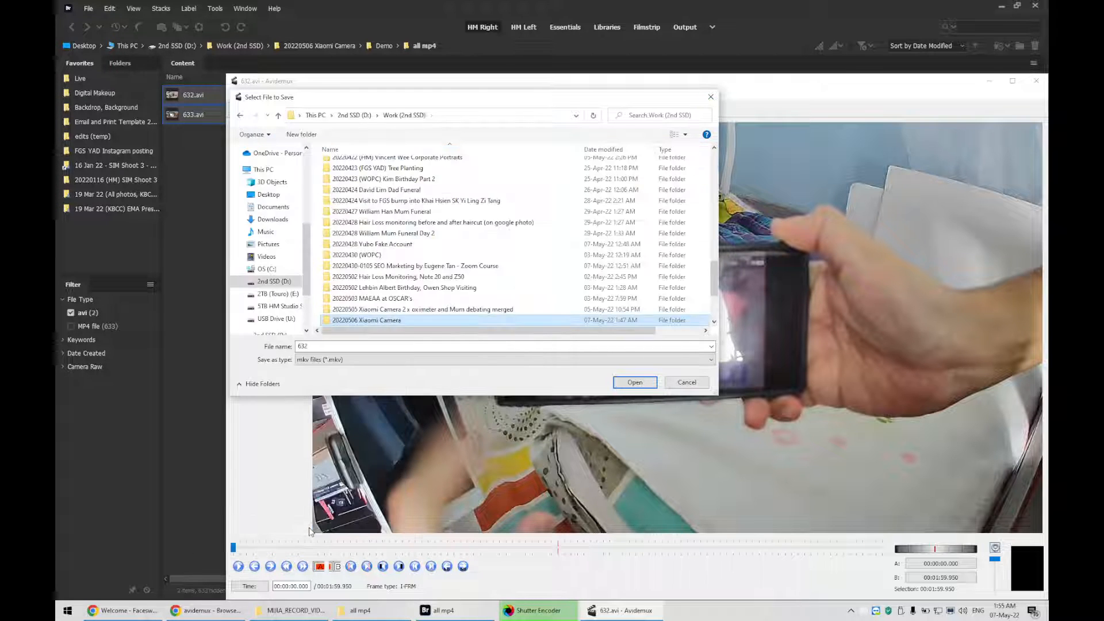
{"action": "double_click", "coordinate": [394, 321]}
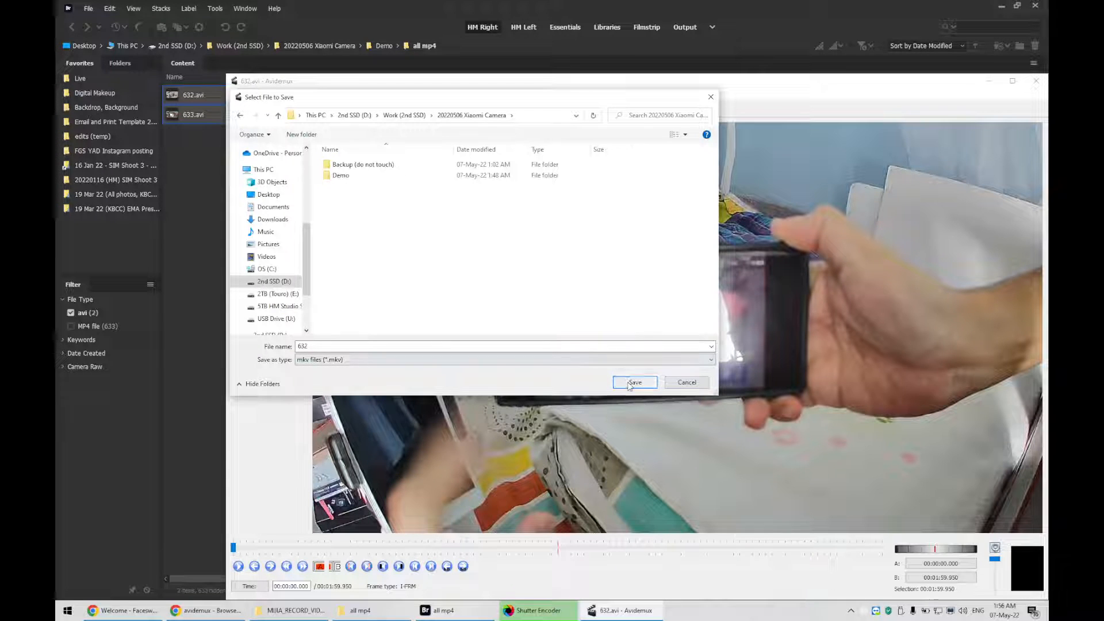
Save the joined video as combined in mkv format, answering yes to the cut-point question
{"action": "left_click", "coordinate": [569, 347]}
{"action": "type", "text": "convin"}
{"action": "key", "text": "BackSpace"}
{"action": "key", "text": "BackSpace"}
{"action": "key", "text": "BackSpace"}
{"action": "key", "text": "Return"}
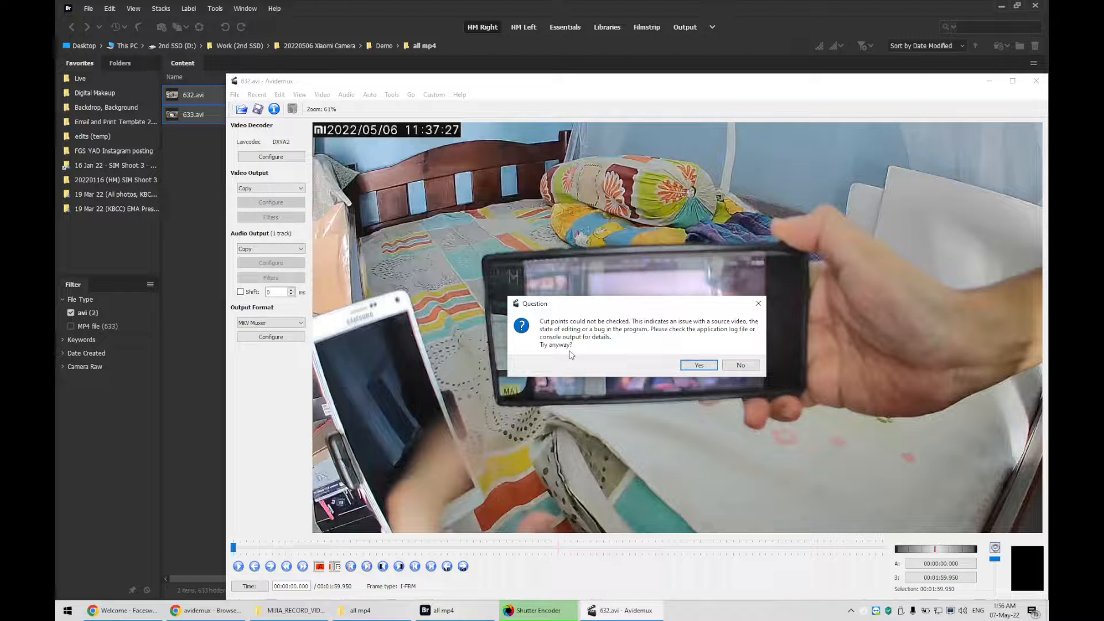
{"action": "left_click", "coordinate": [689, 364]}
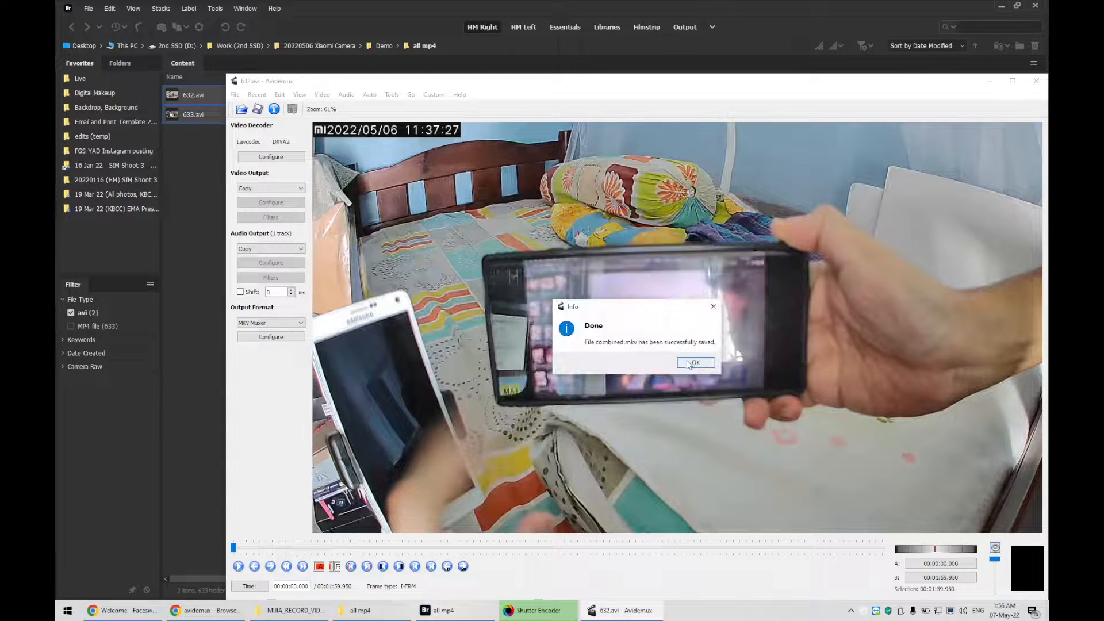
{"action": "left_click", "coordinate": [695, 363]}
Open combined.mkv from the 20220506 Xiaomi Camera folder, scrub through its playback, and close the player
{"action": "left_click", "coordinate": [360, 610]}
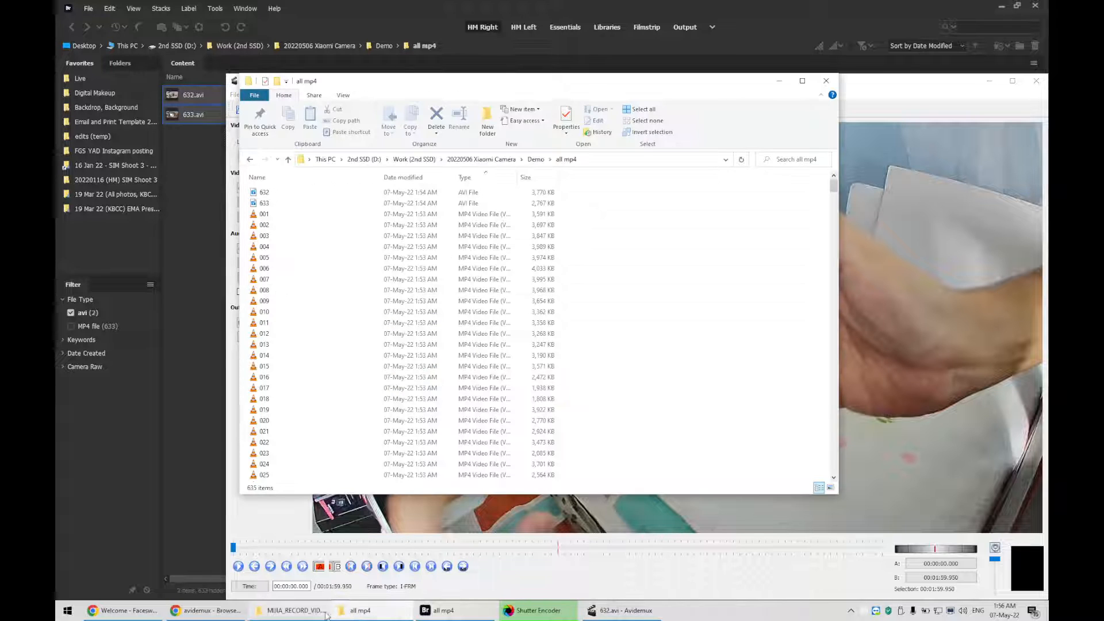
{"action": "left_click", "coordinate": [482, 160]}
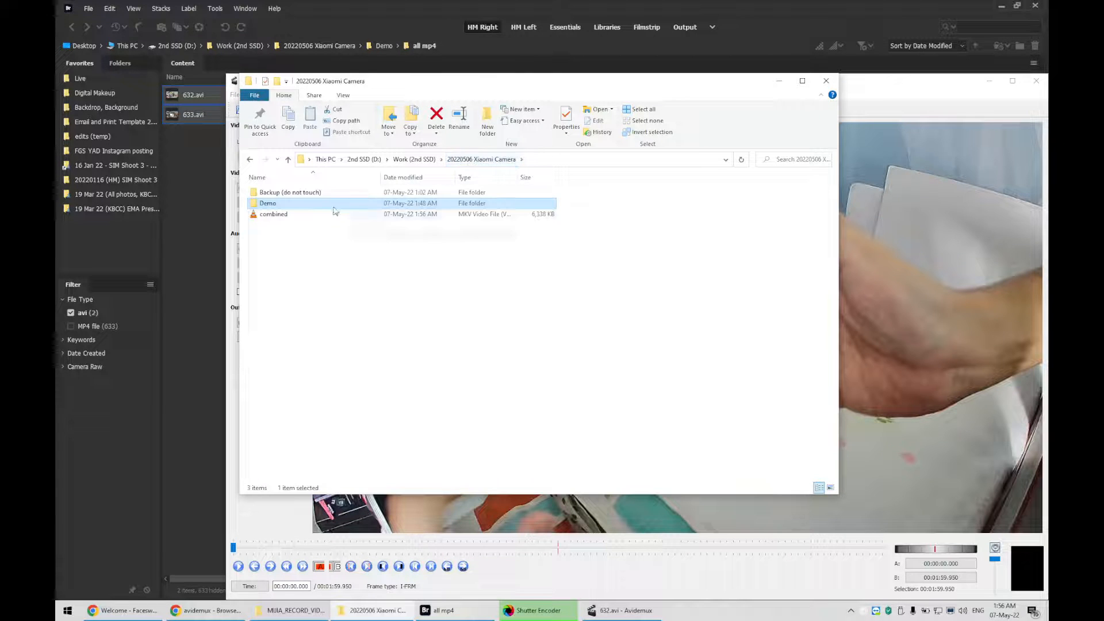
{"action": "left_click", "coordinate": [276, 215]}
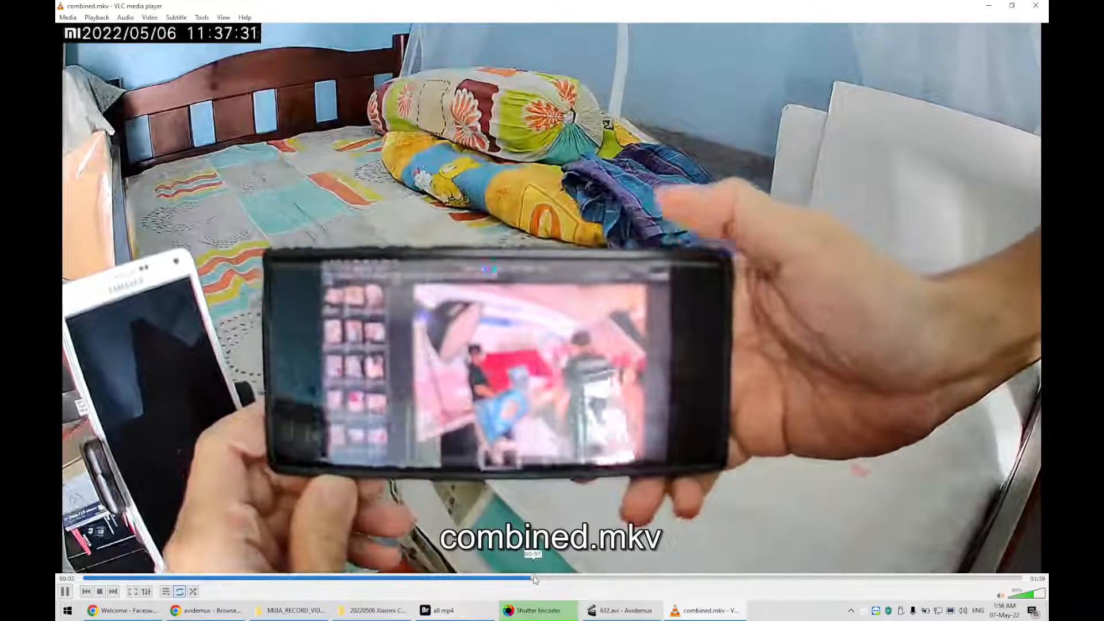
{"action": "left_click_drag", "start_coordinate": [532, 578], "coordinate": [898, 578]}
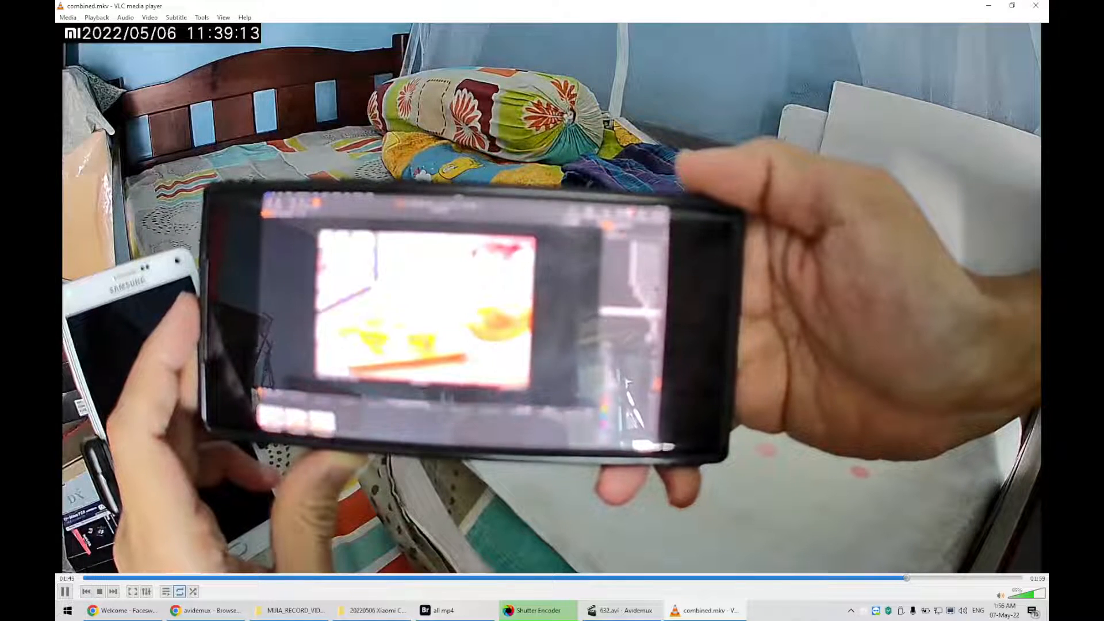
{"action": "left_click", "coordinate": [1035, 5]}
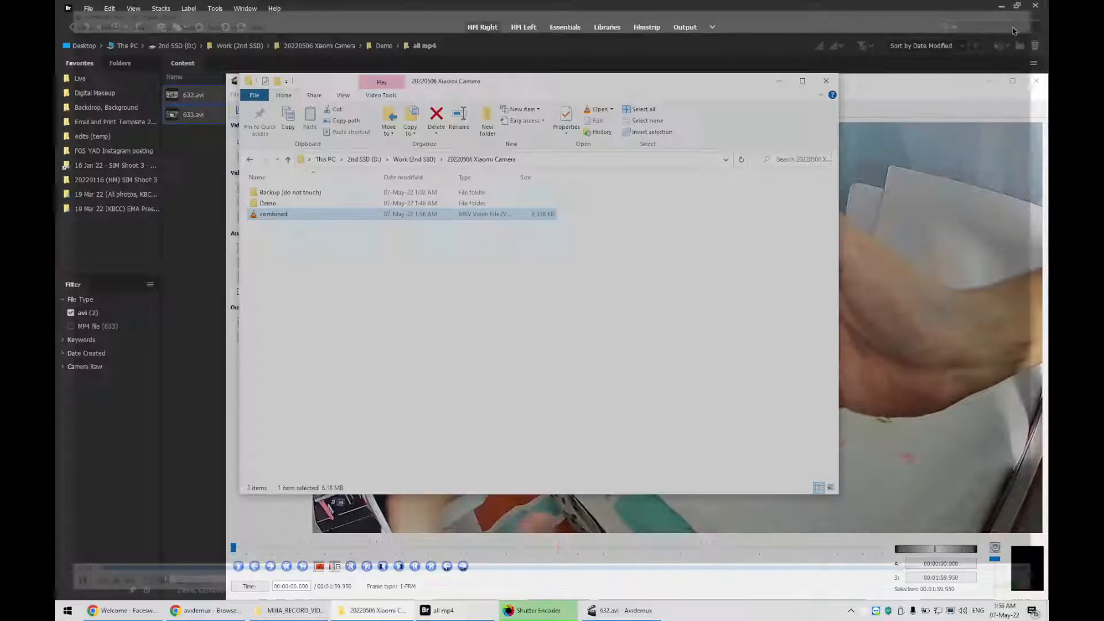